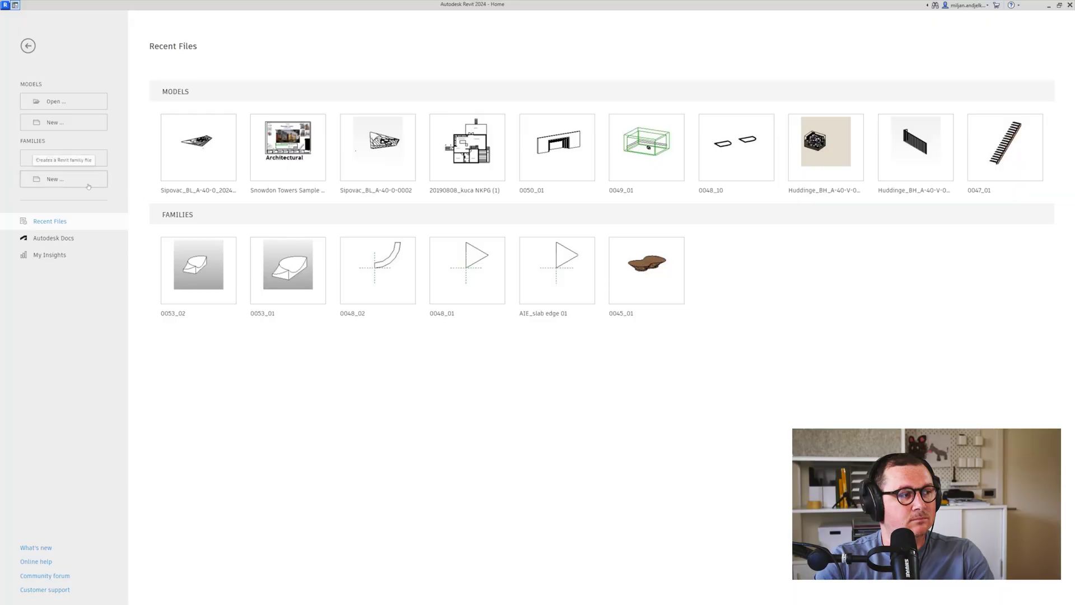
- Create a new conceptual mass family from the English metric templates in the Conceptual Mass folder
left_click(96, 185)
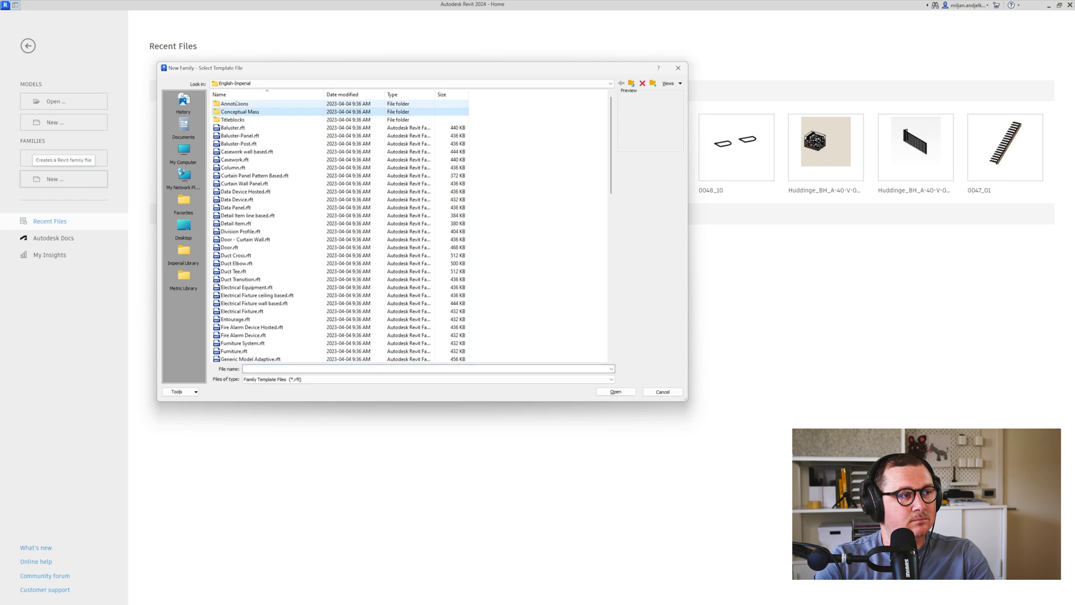
key("BackSpace")
double_click(239, 120)
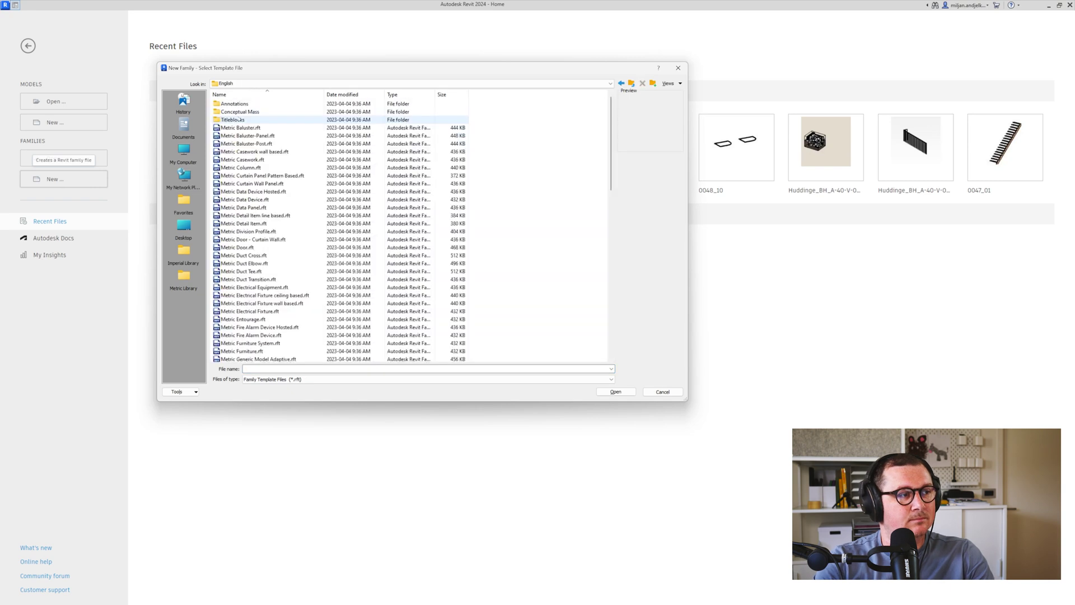
double_click(229, 112)
left_click(229, 106)
double_click(230, 106)
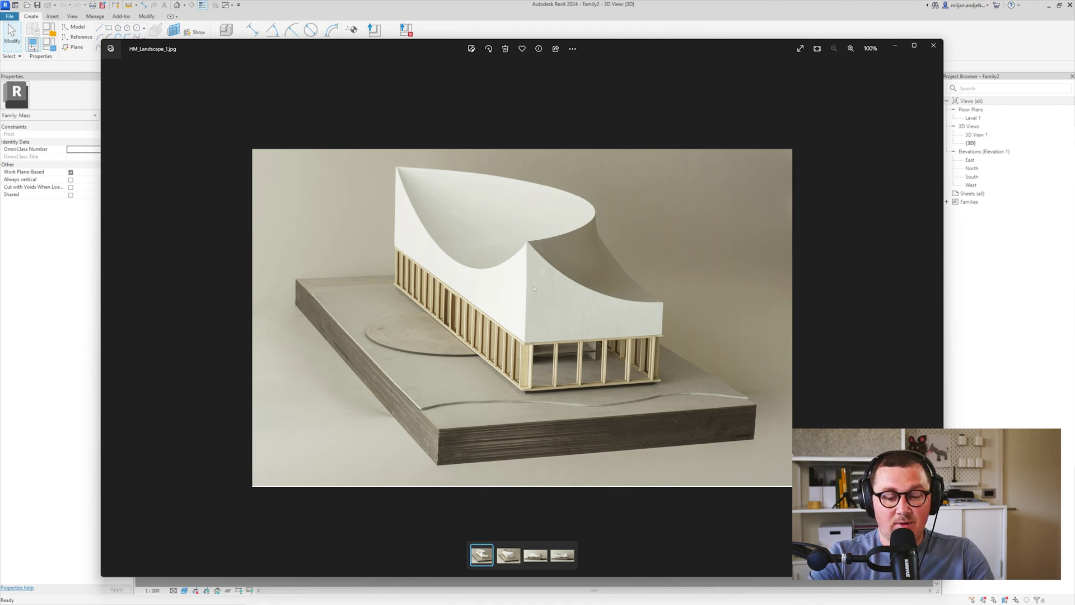
- Capture the reference photo HM_Landscape_1.jpg, outline the box enclosing the white roof volume in red and mark it with the letter A
key("Print")
left_click_drag(240, 138, 817, 500)
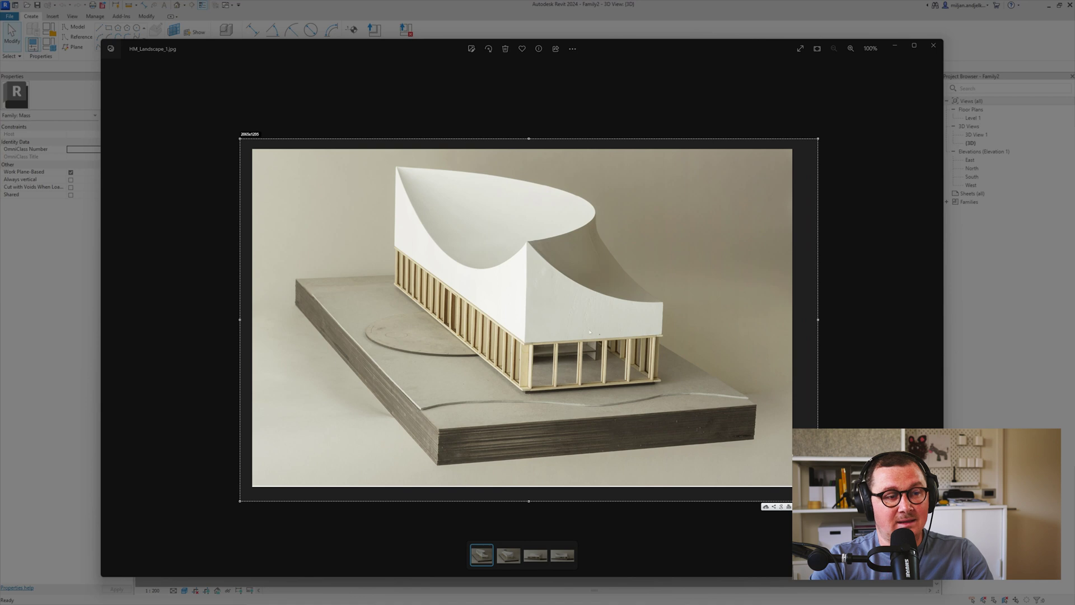
mouse_move(524, 344)
left_mouse_down()
mouse_move(665, 335)
mouse_move(664, 235)
mouse_move(510, 152)
mouse_move(397, 167)
mouse_move(393, 252)
mouse_move(525, 344)
left_mouse_up()
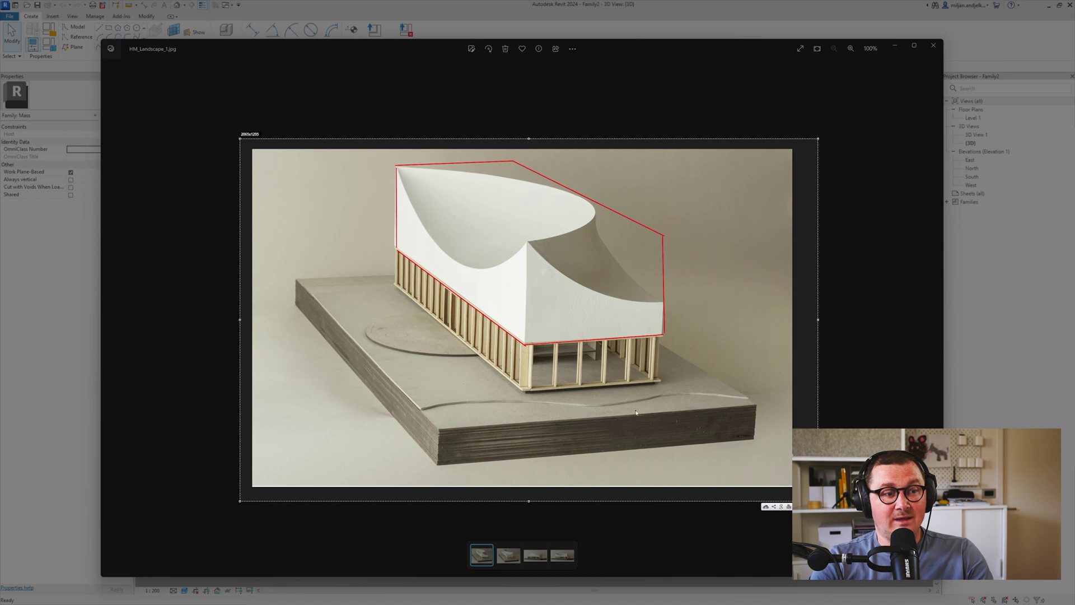
left_click_drag(598, 365, 579, 401)
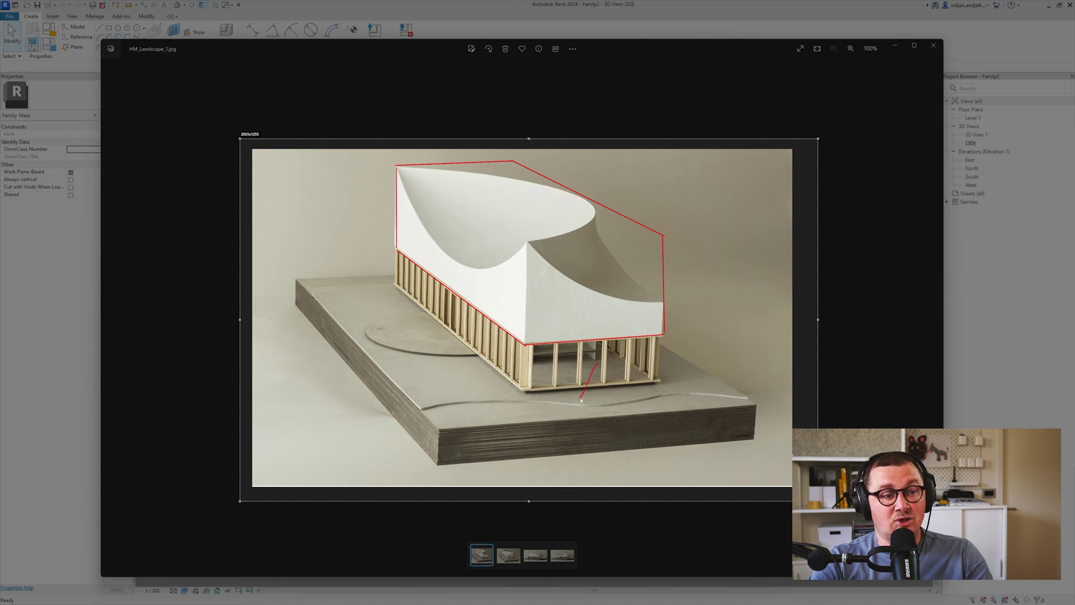
left_click_drag(597, 364, 612, 395)
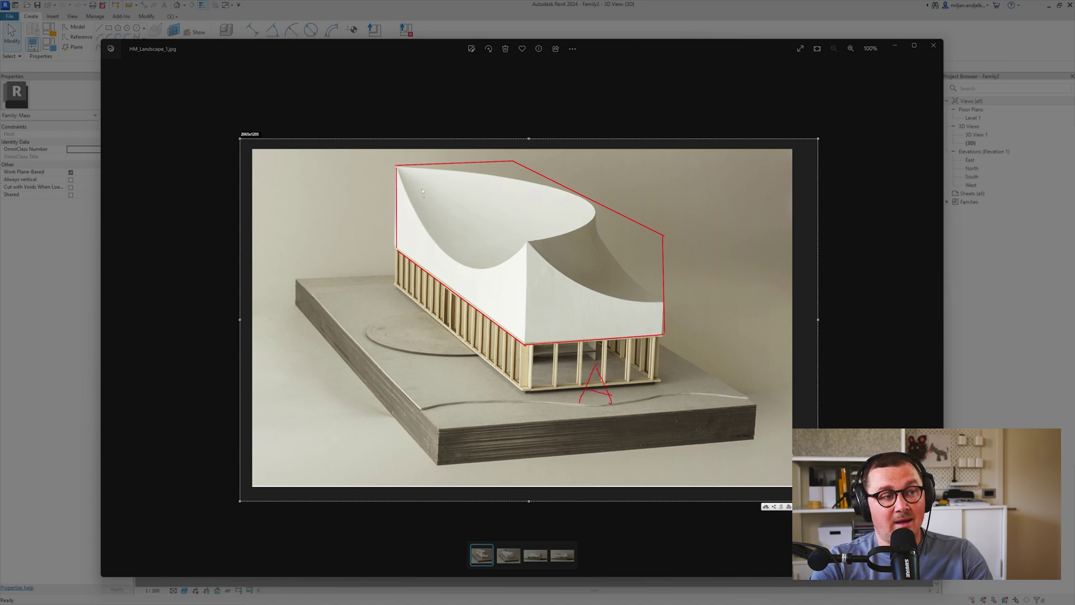
- Sketch red guide lines across the roof opening in the photo, add a second letter A, and discard the markup
left_click_drag(470, 205, 486, 207)
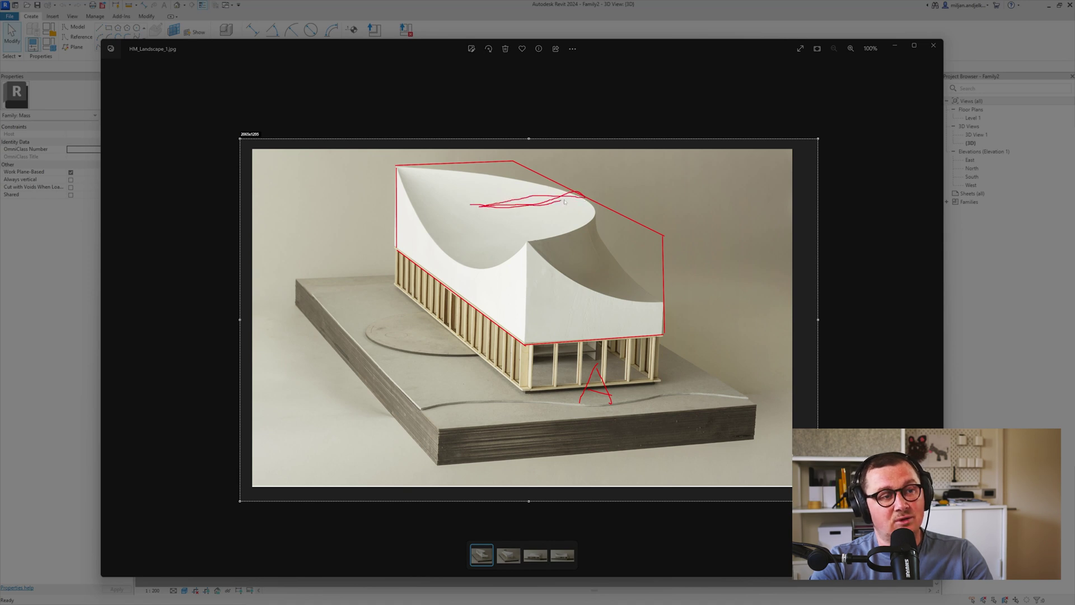
left_click_drag(565, 201, 583, 194)
mouse_move(519, 181)
left_mouse_down()
mouse_move(506, 194)
mouse_move(530, 194)
mouse_move(449, 194)
left_mouse_up()
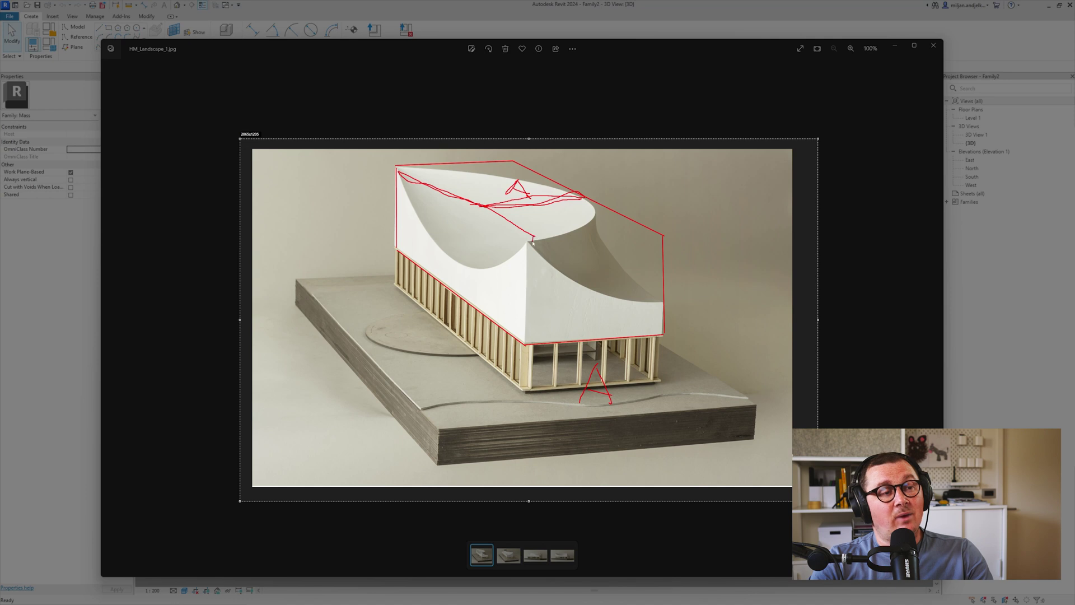
left_click_drag(532, 242, 532, 242)
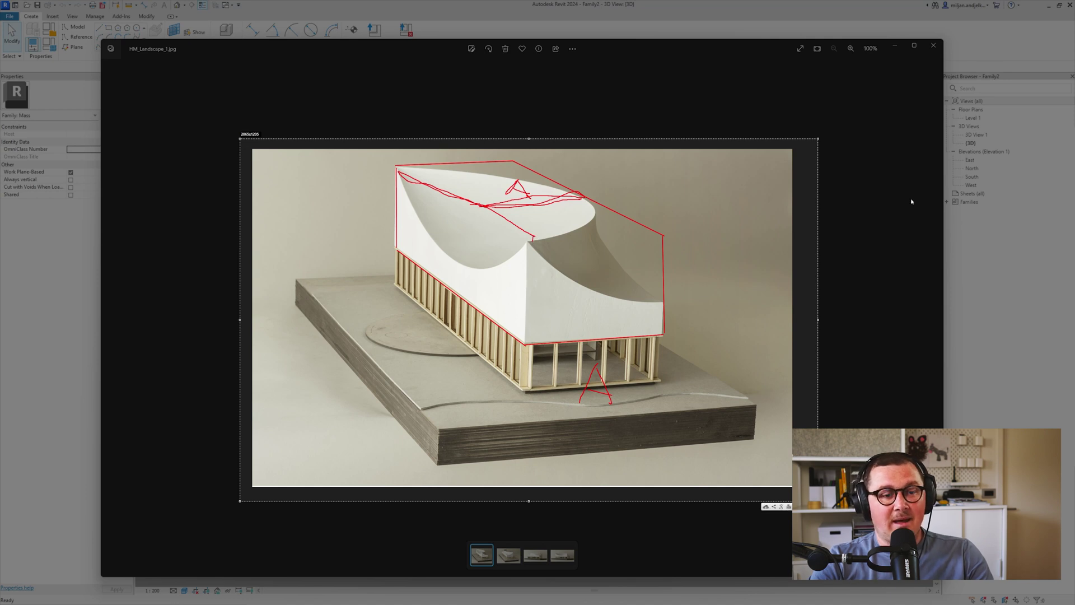
key("Escape")
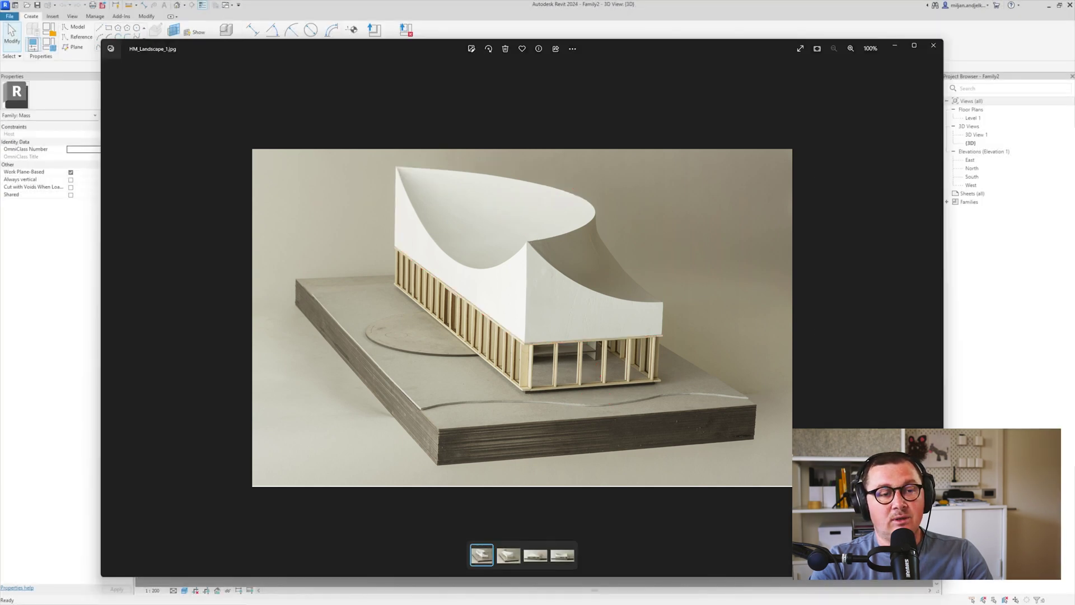
- In the Level 1 floor plan, draw a model-line rectangle about 24000 by 11400 starting from the intersection of the reference planes
left_click(762, 26)
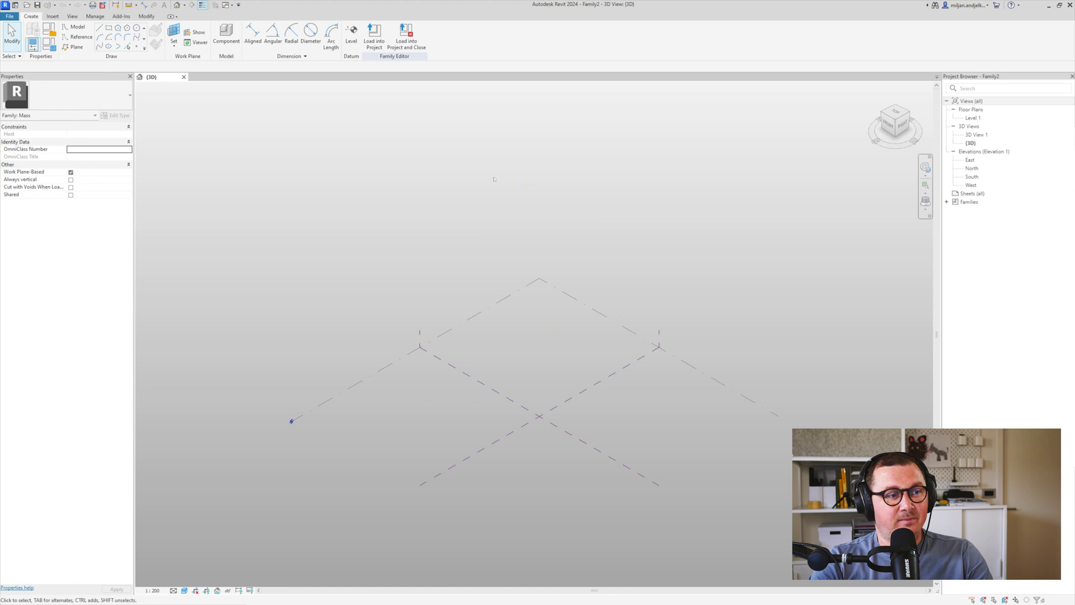
double_click(972, 118)
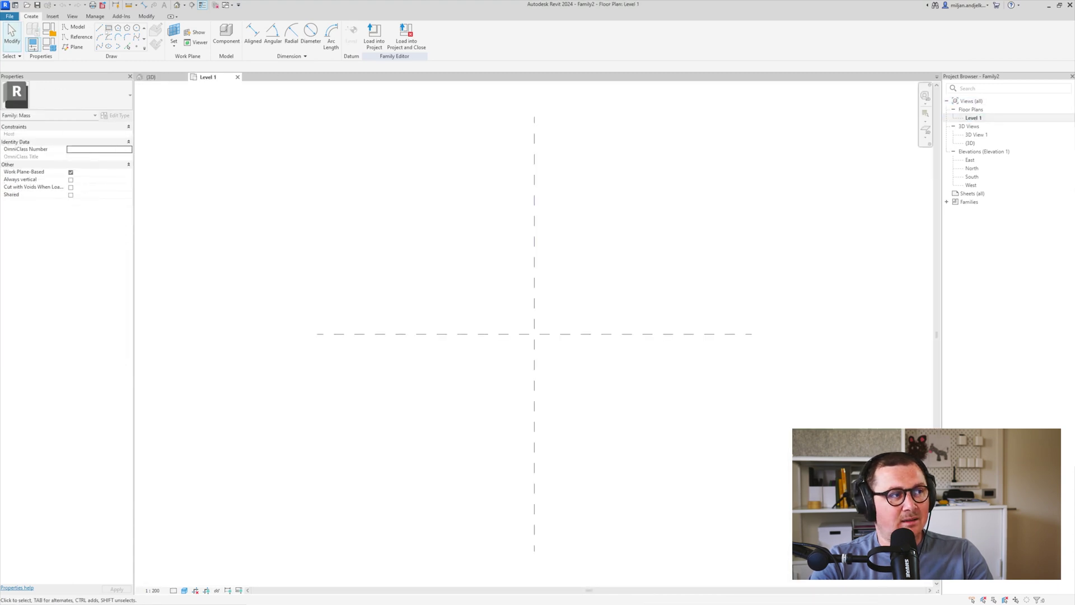
left_click(109, 27)
left_click(317, 117)
left_click(751, 570)
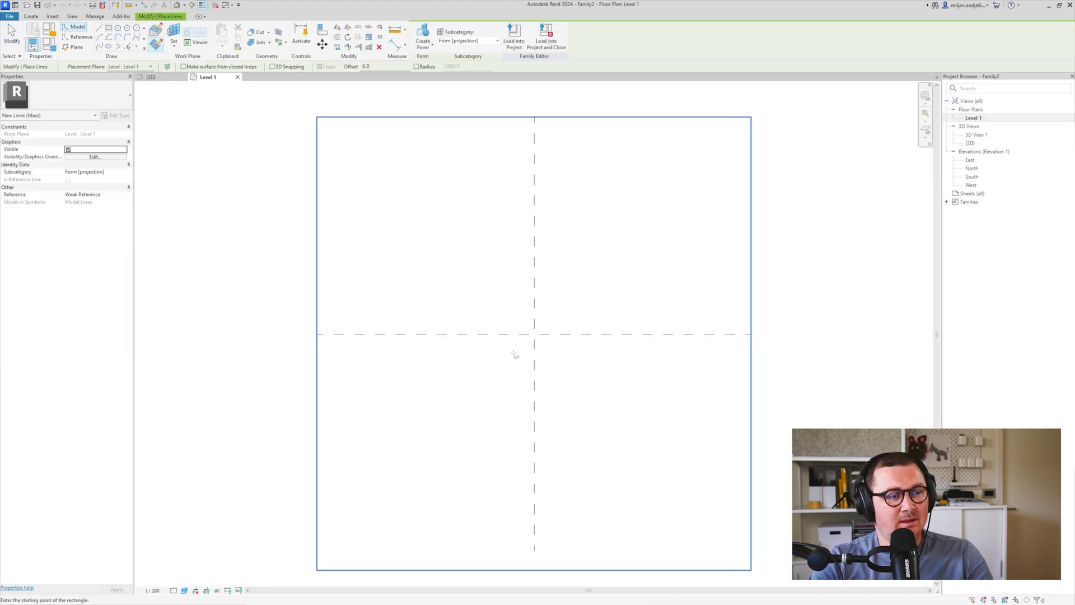
left_click(534, 334)
scroll(595, 303, "up", 4)
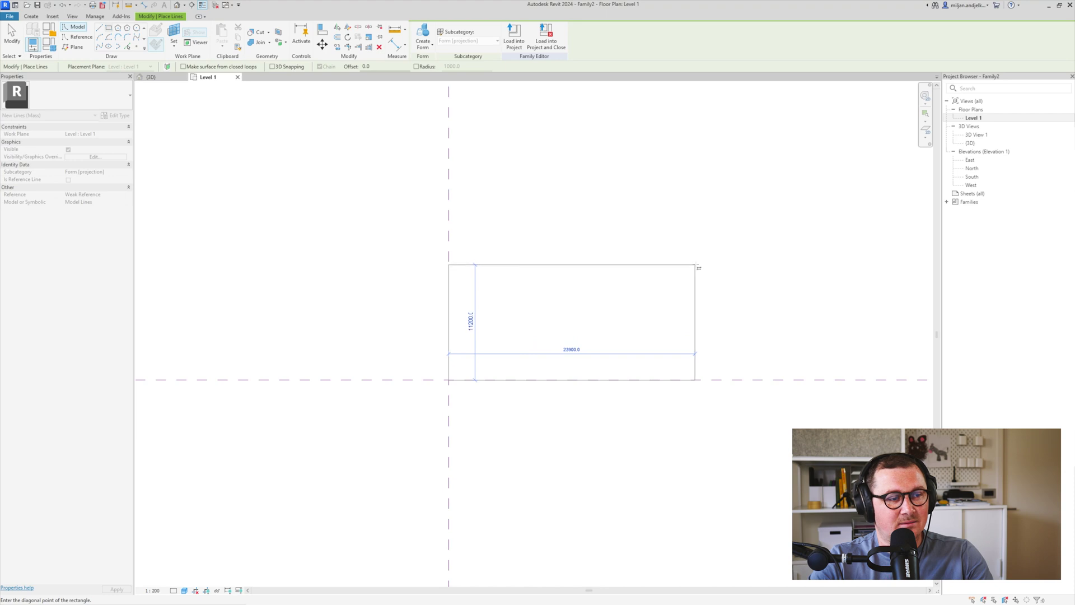
left_click(698, 263)
key("Escape")
key("Escape")
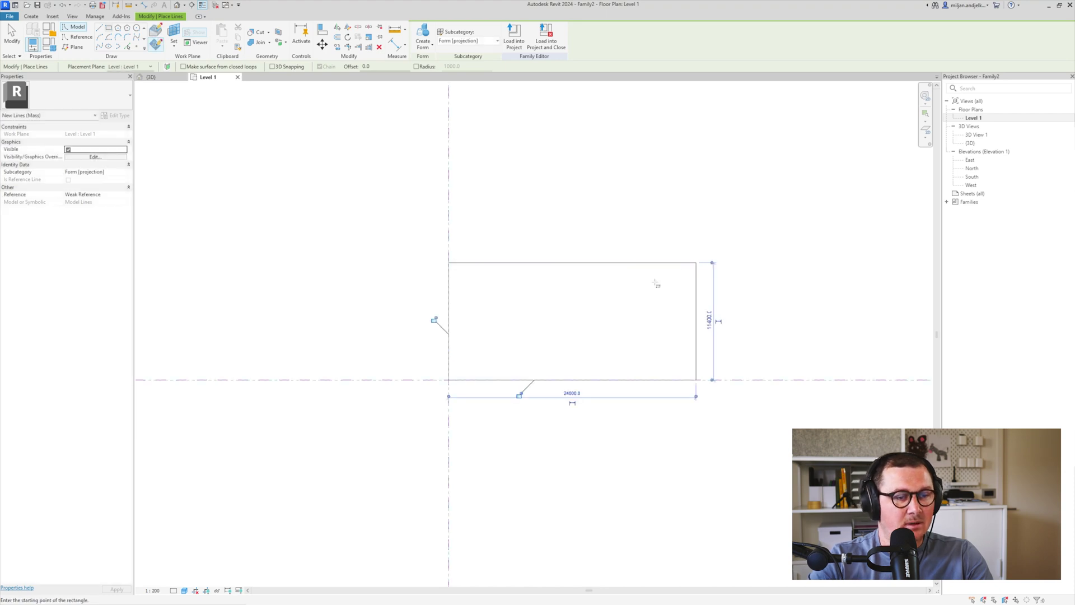
- Set the short side of the rectangle to 12000
left_click(628, 266)
left_click(708, 320)
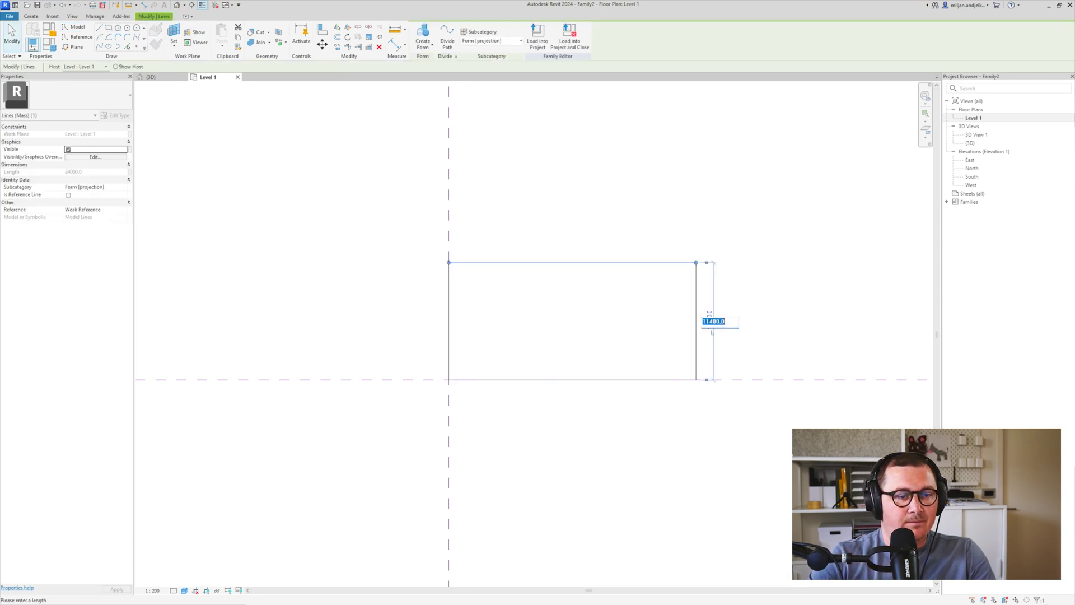
type("12000")
key("Return")
- In the 3D view, create a solid form from the complete rectangle loop
key("ctrl+Tab")
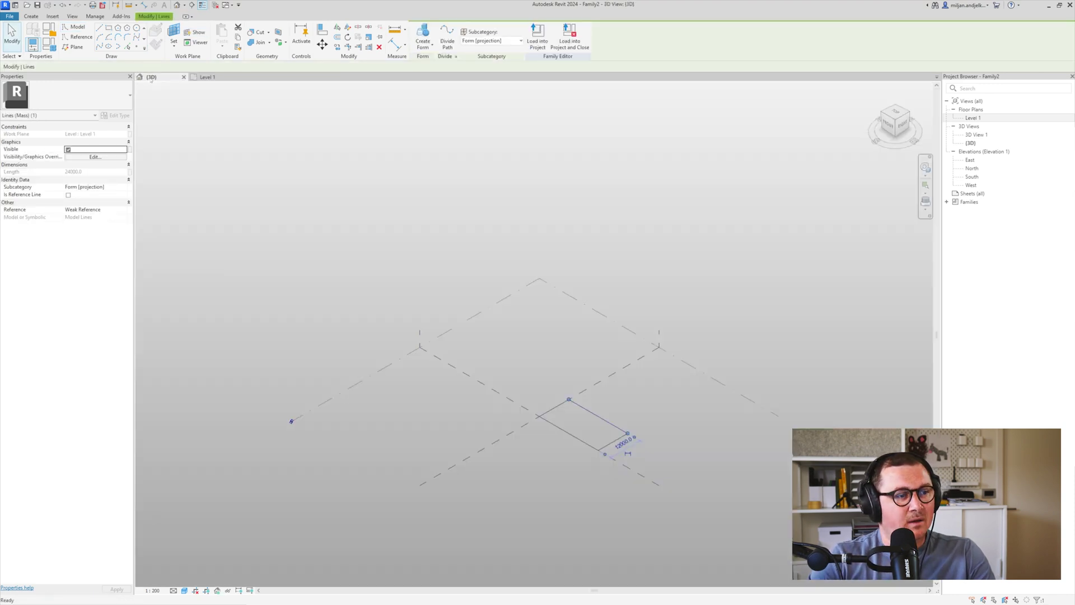
key("Escape")
scroll(633, 447, "up", 1)
key("Tab")
left_click(592, 433)
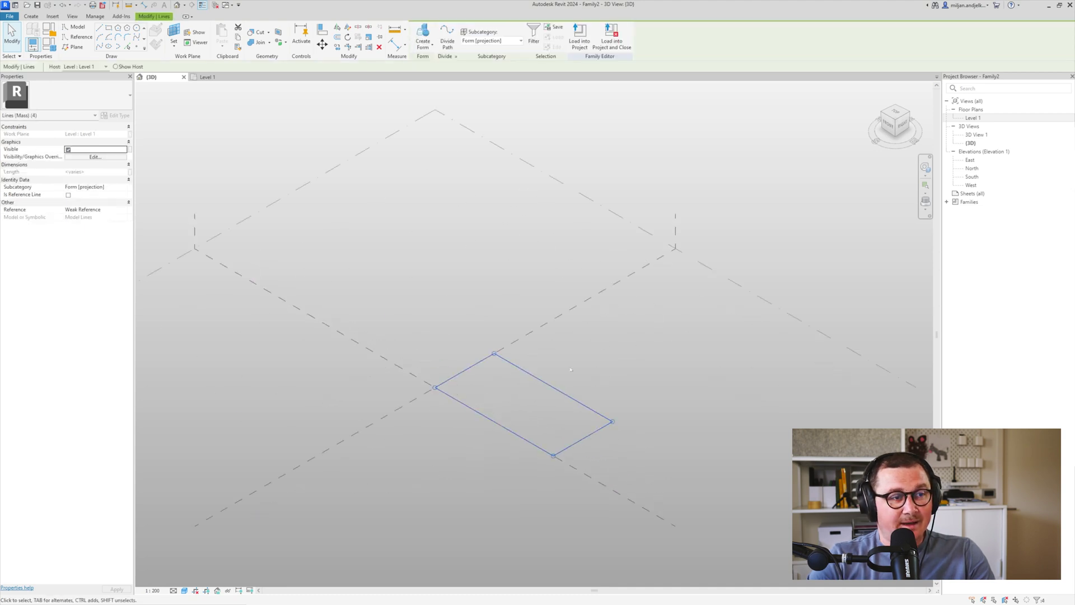
left_click(431, 44)
left_click(434, 67)
- Set the height of the solid box to 9000 through its upper face
left_click(506, 358)
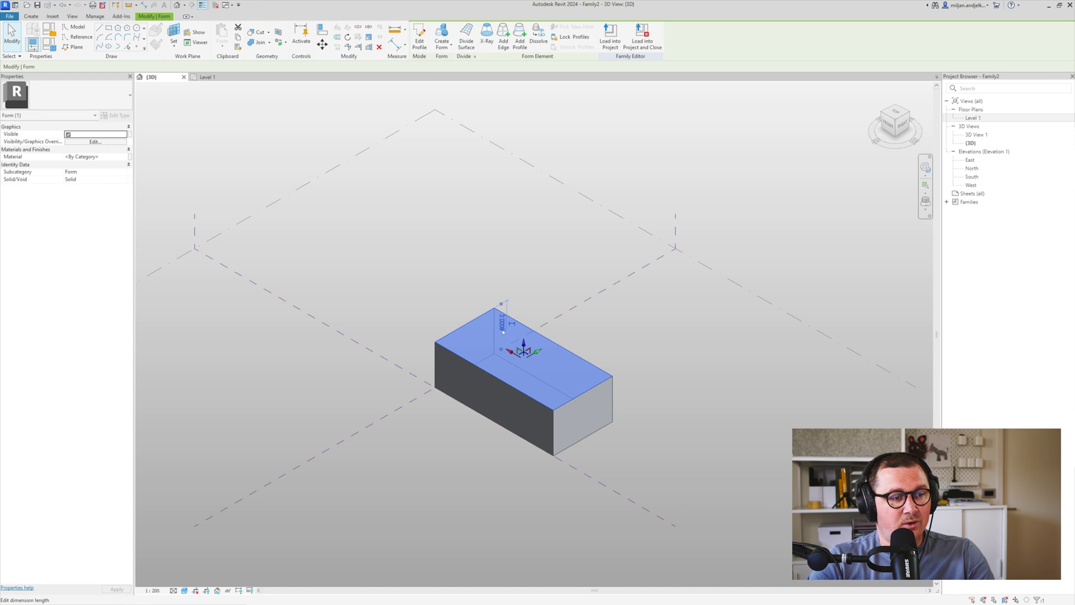
left_click(493, 323)
type("9")
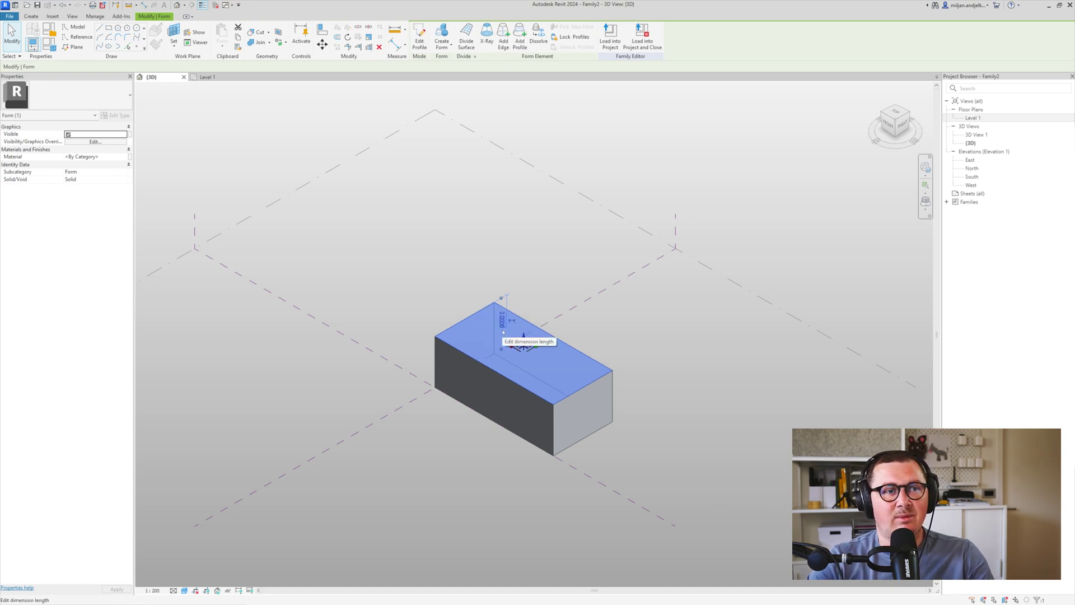
key("Escape")
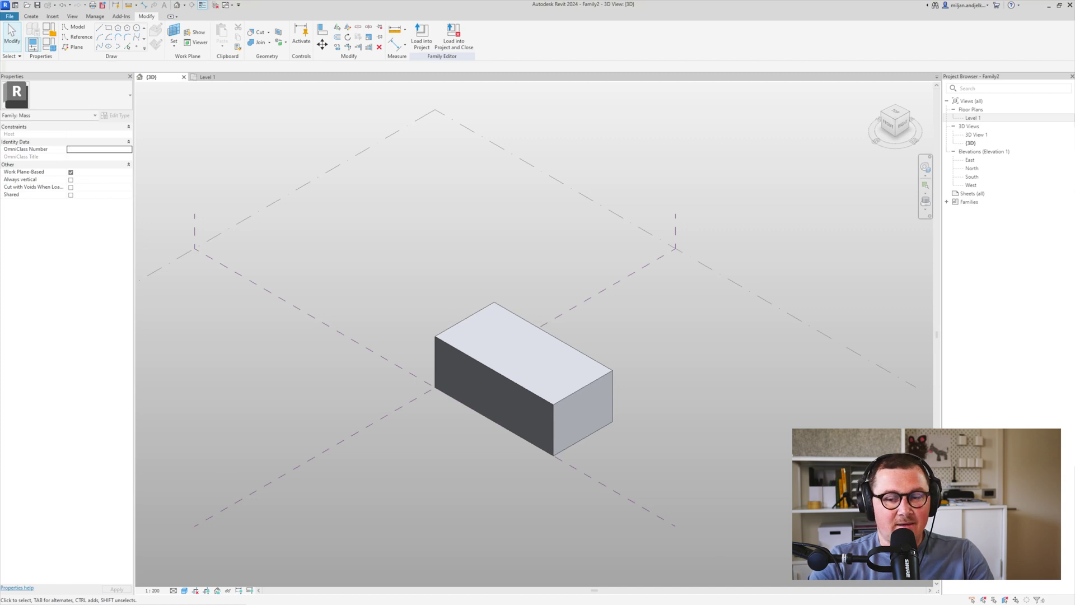
- Compare the first two reference photos and trace the roof's long side edge on HM_Landscape_1.jpg
key("alt+Tab")
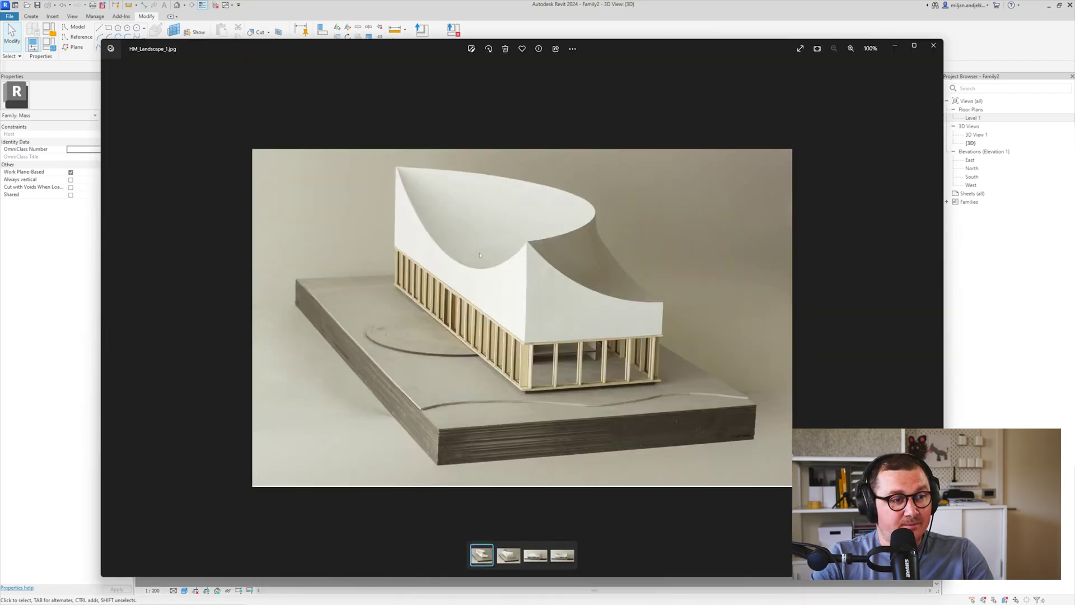
key("Right")
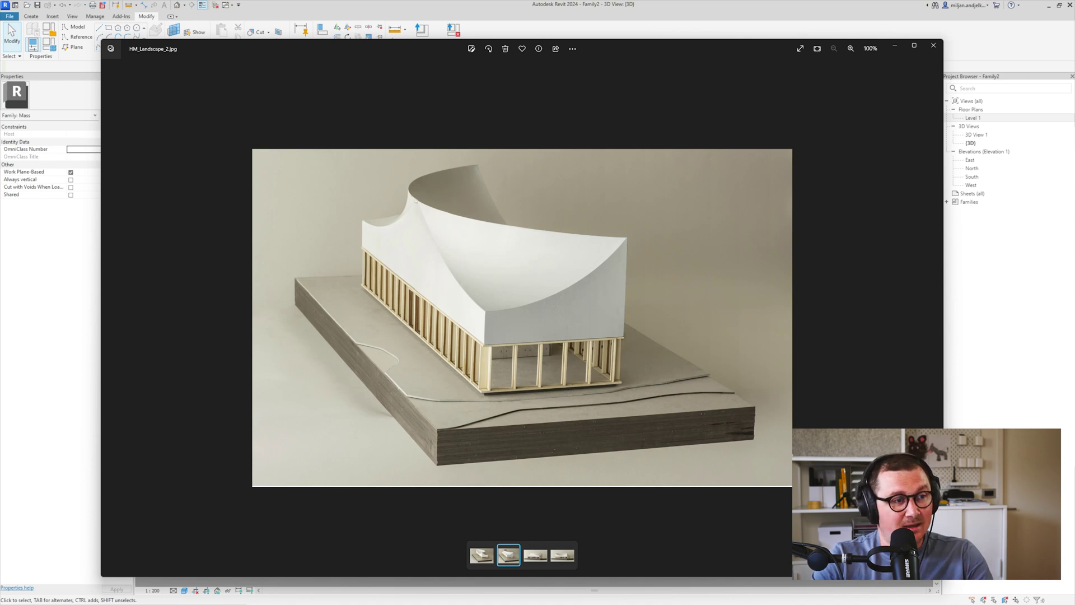
key("Left")
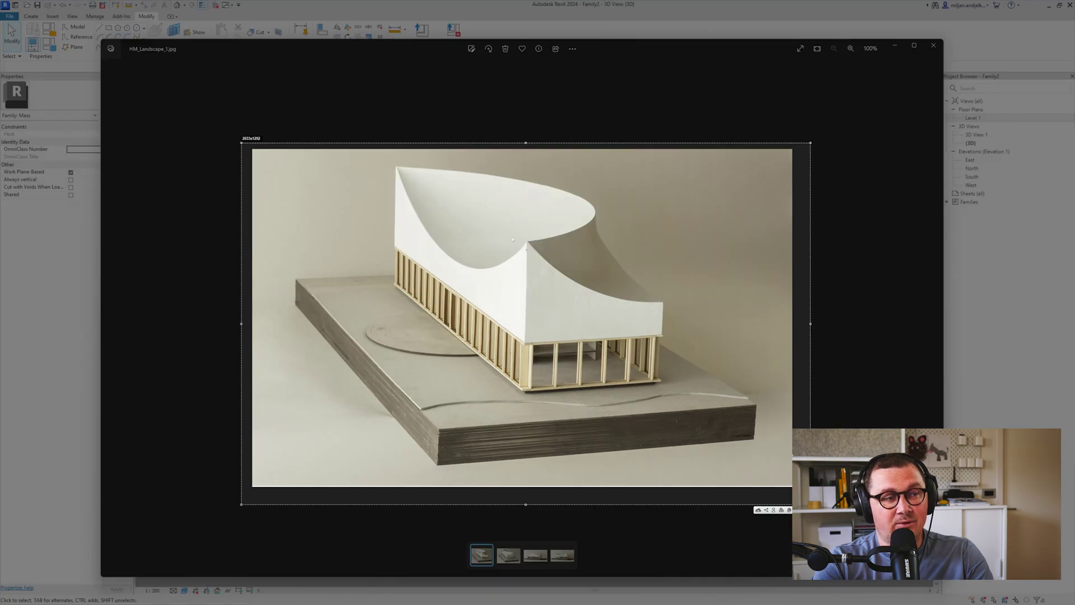
mouse_move(399, 167)
left_mouse_down()
mouse_move(573, 196)
mouse_move(589, 223)
mouse_move(534, 239)
left_mouse_up()
key("Escape")
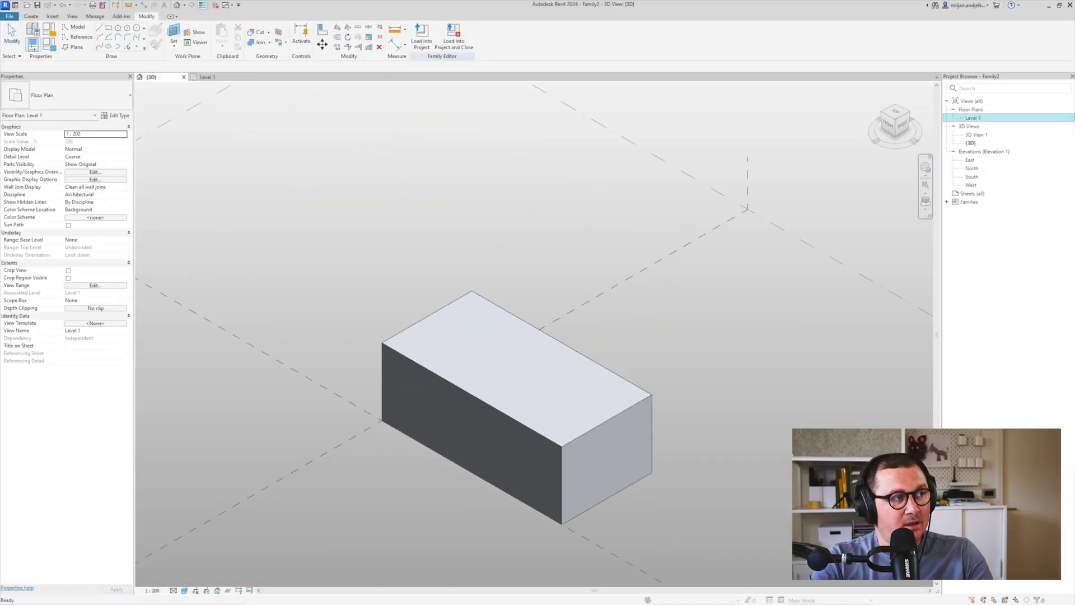
left_click(77, 36)
left_click(99, 37)
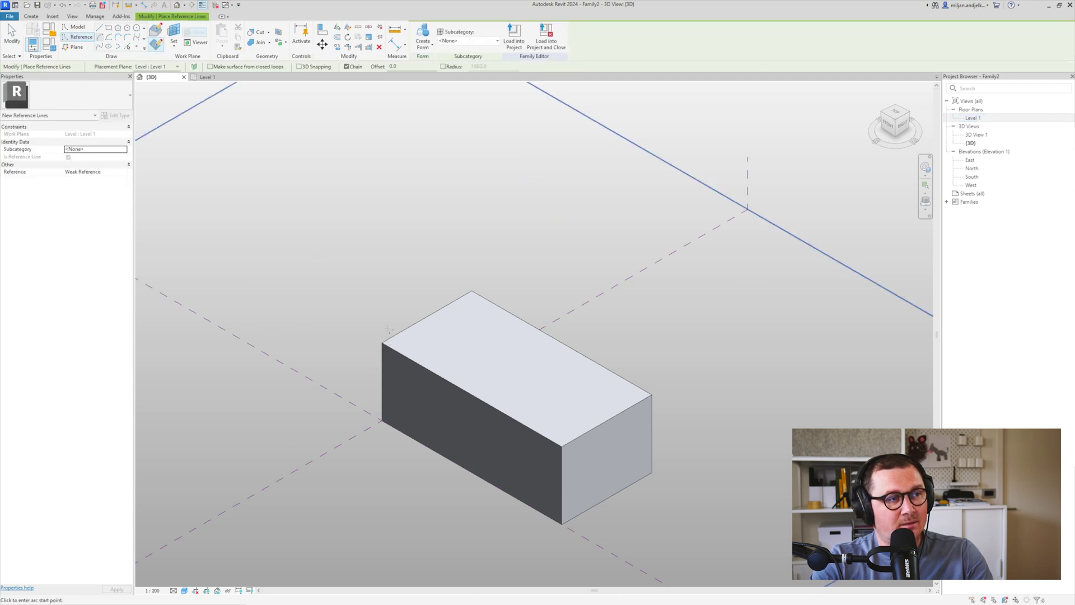
key("Escape")
key("Escape")
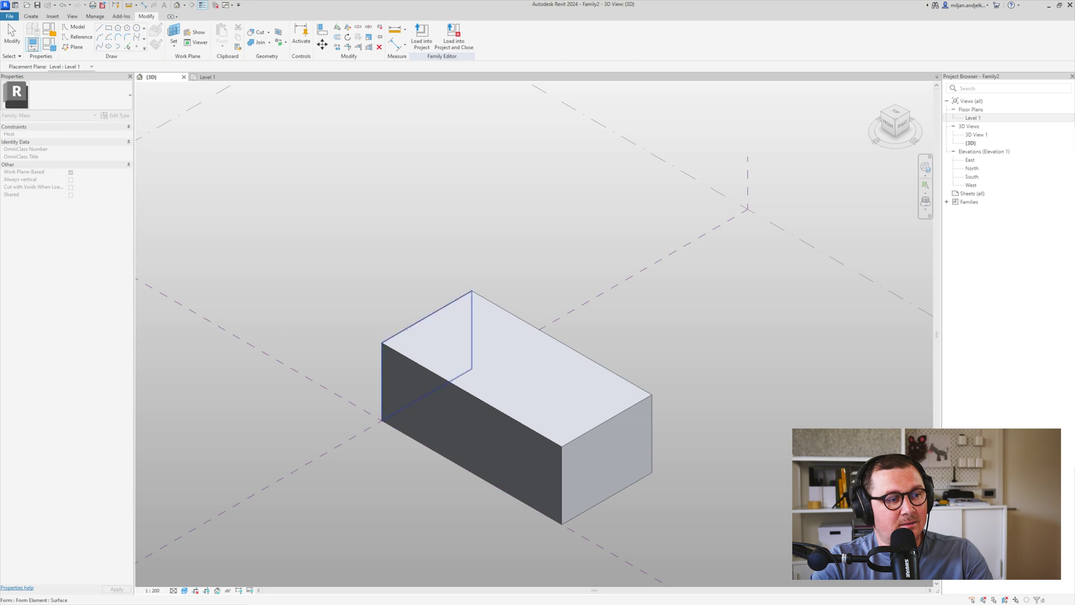
- Draw a 180° reference-line arc of radius 12000 on the box's upper face, joining the two ends of the front long edge
left_click(78, 37)
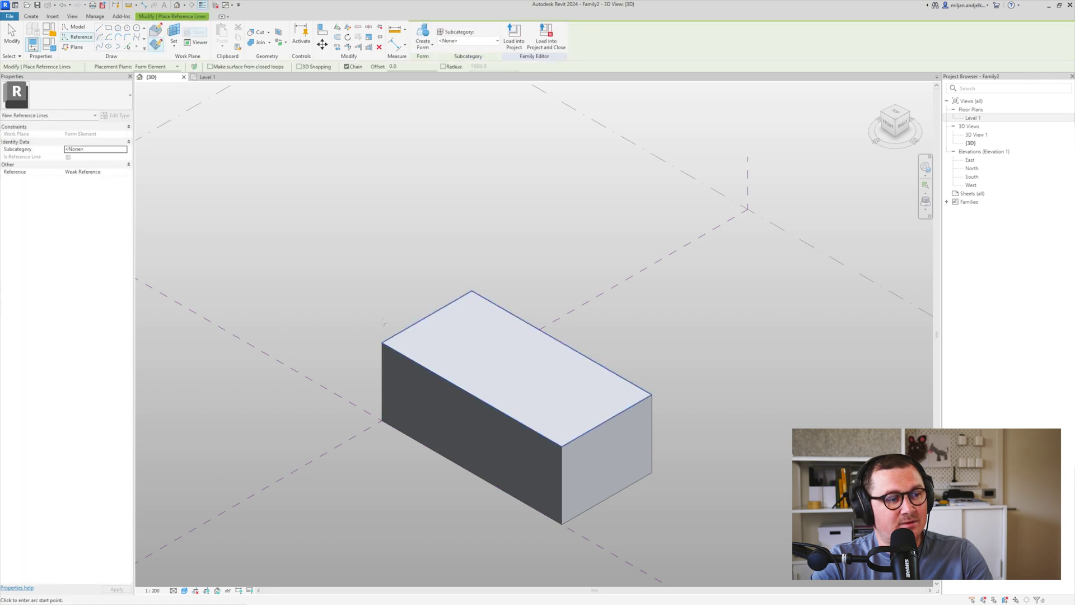
left_click(383, 343)
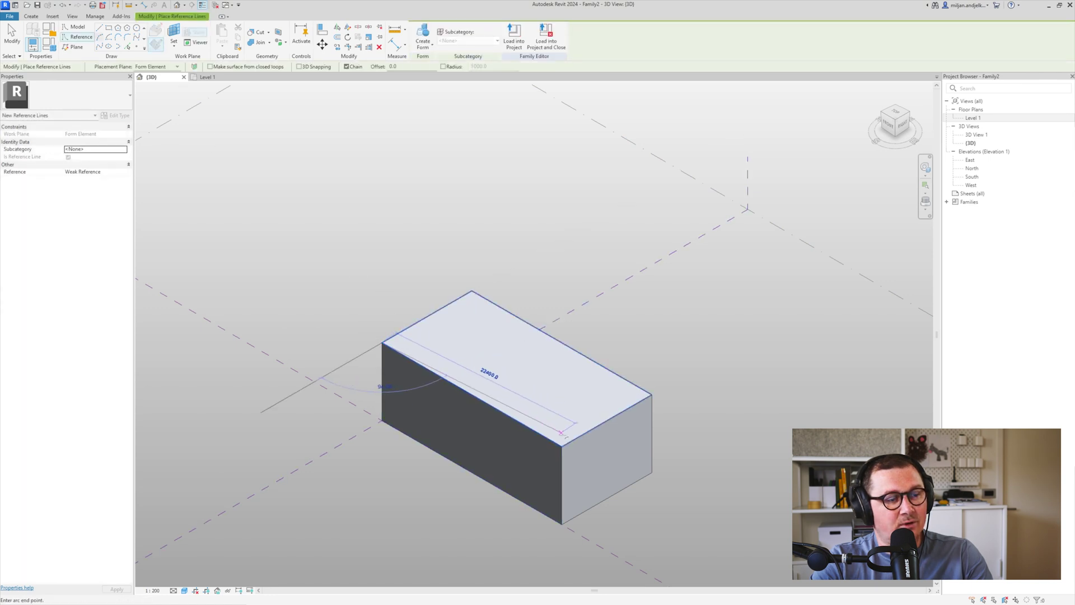
left_click(562, 446)
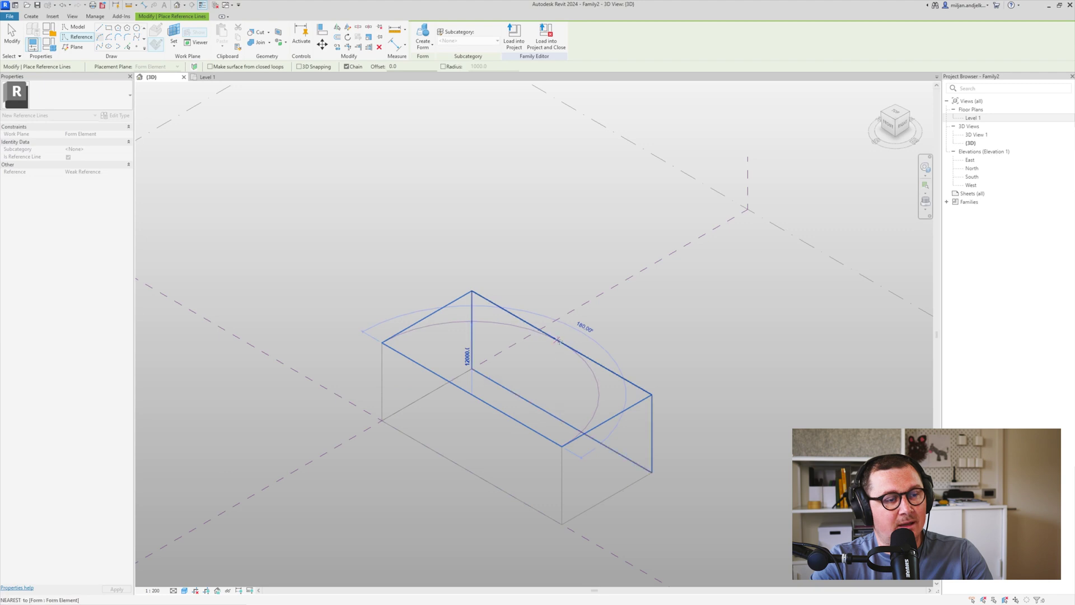
left_click(557, 346)
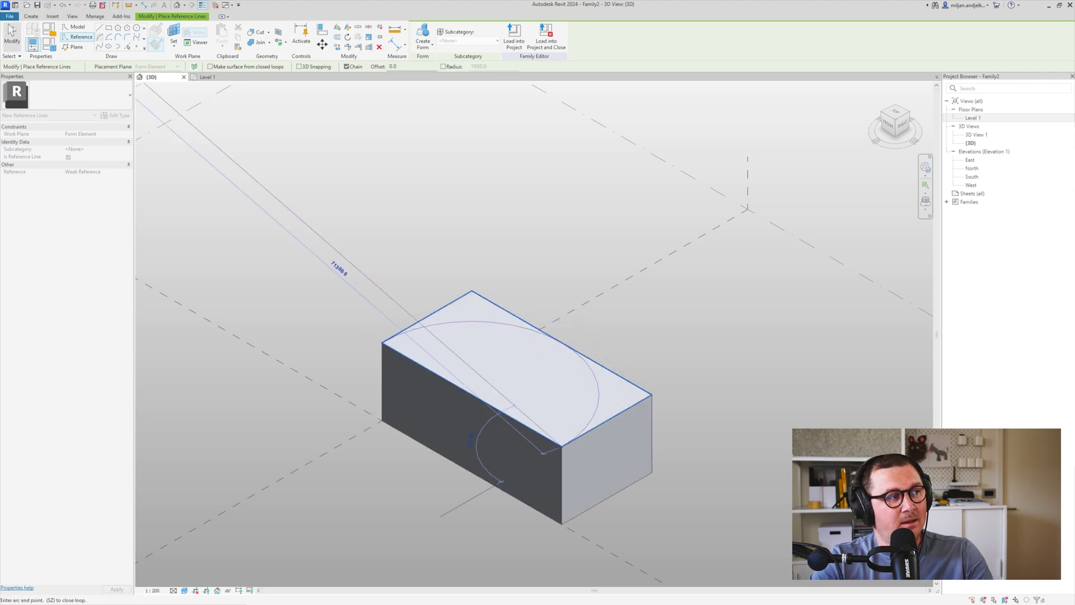
left_click(13, 35)
- On HM_Landscape_1.jpg, trace the roof's arc edge in red and outline the end-wall cut-out in cyan, labelled A
middle_click_drag(542, 384, 481, 382, "shift")
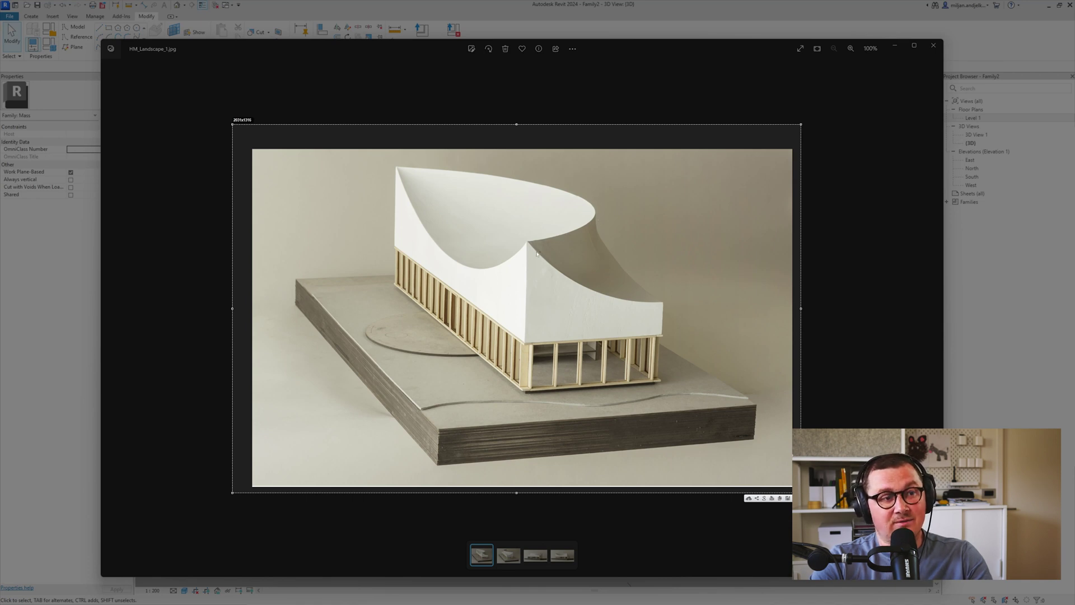
mouse_move(529, 242)
left_mouse_down()
mouse_move(589, 225)
mouse_move(592, 202)
left_mouse_up()
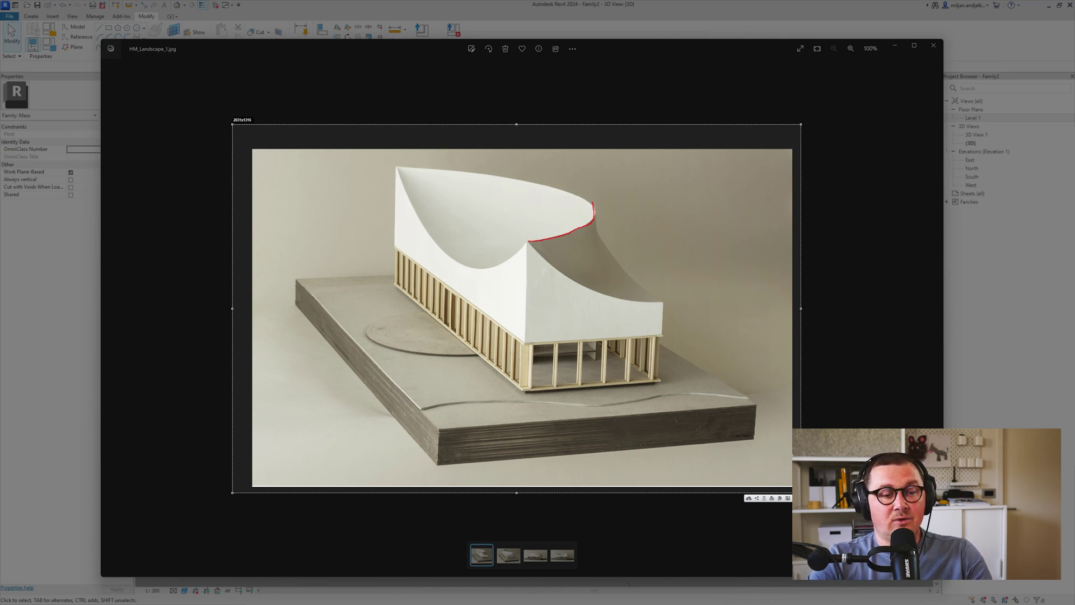
left_click(806, 480)
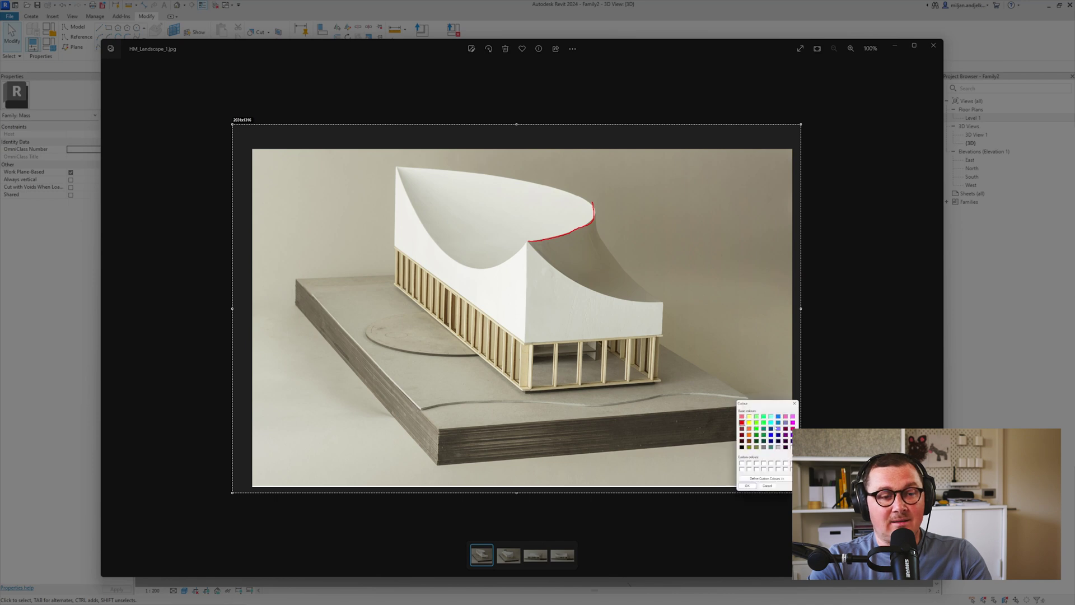
left_click(771, 423)
left_click(747, 486)
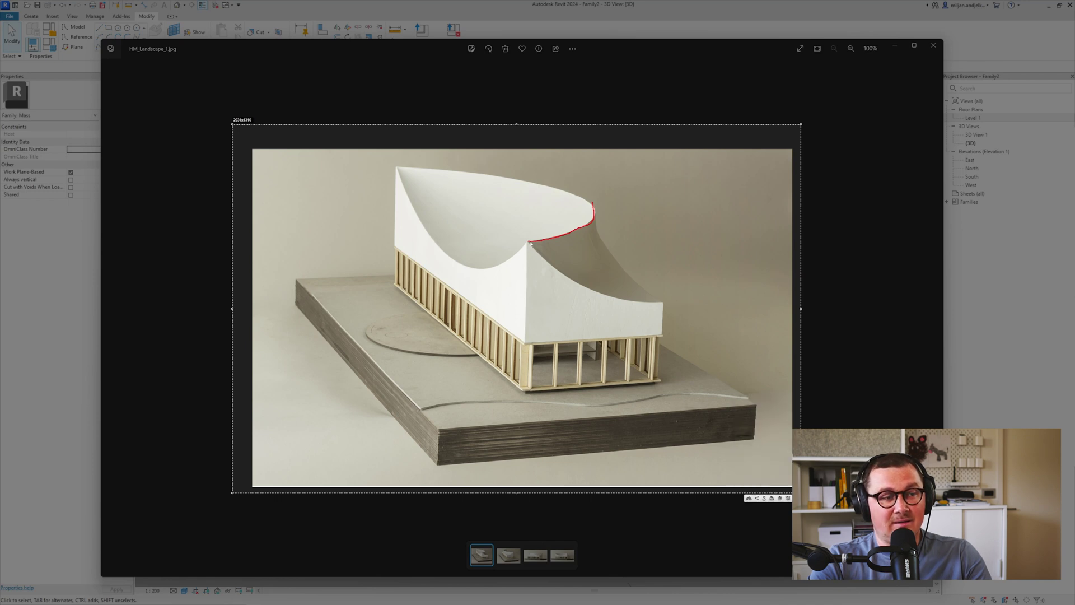
mouse_move(531, 243)
left_mouse_down()
mouse_move(592, 288)
mouse_move(667, 304)
left_mouse_up()
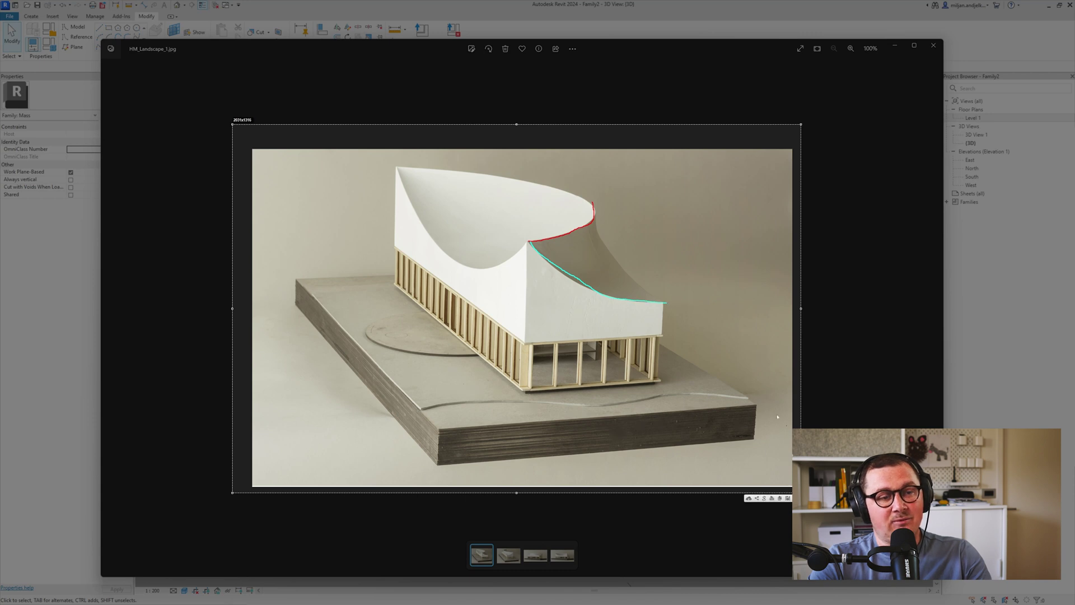
mouse_move(665, 303)
left_mouse_down()
mouse_move(666, 246)
mouse_move(529, 242)
left_mouse_up()
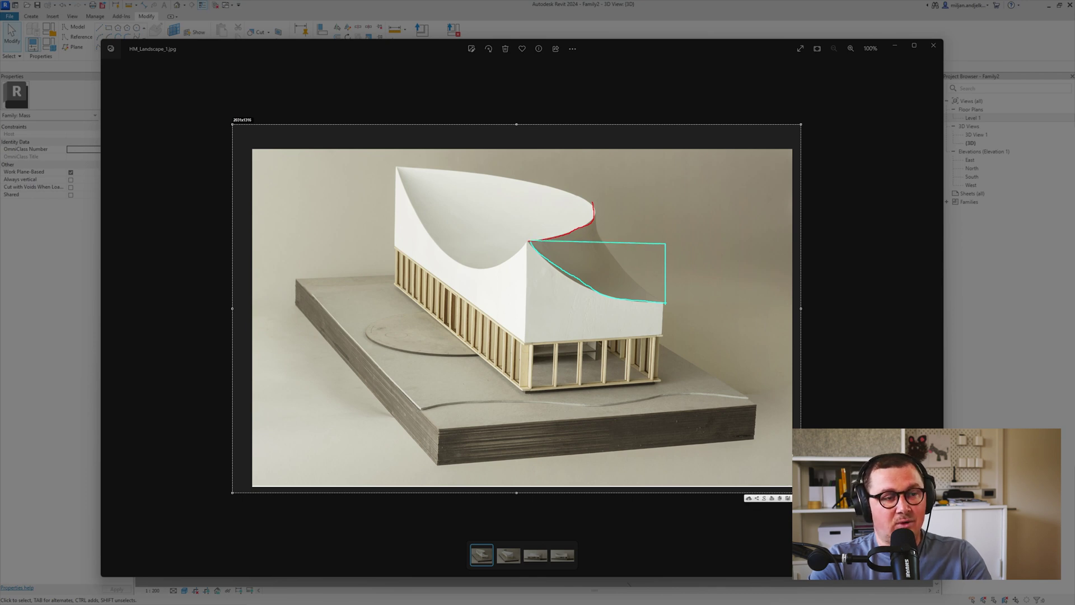
left_click_drag(636, 234, 646, 230)
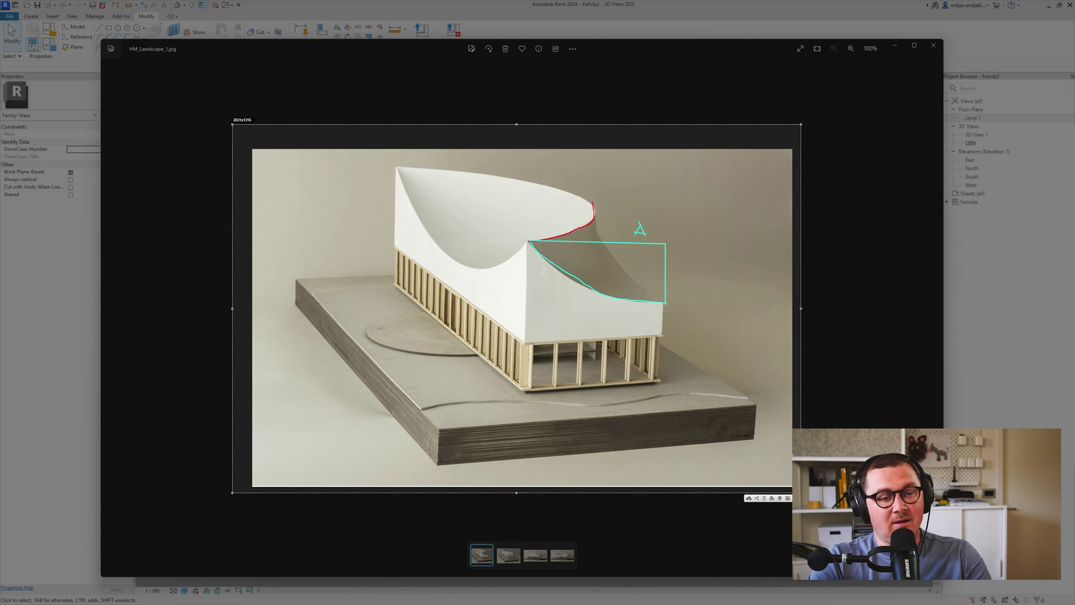
- Mark and label the diagonal section line from the missing roof corner across the arc in yellow-green, then close the markup
left_click(806, 480)
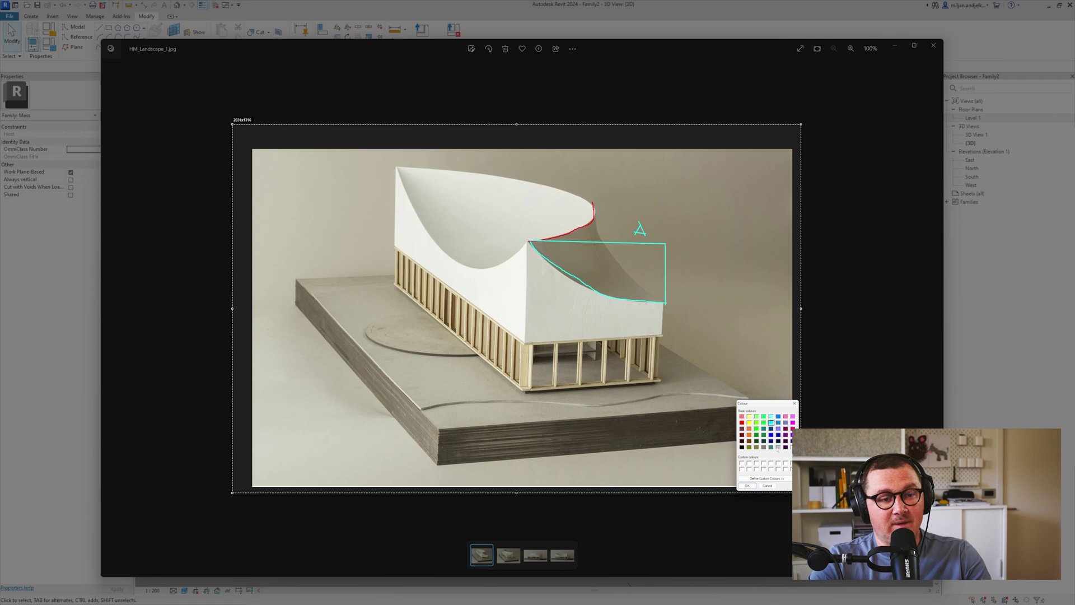
left_click(758, 423)
key("Return")
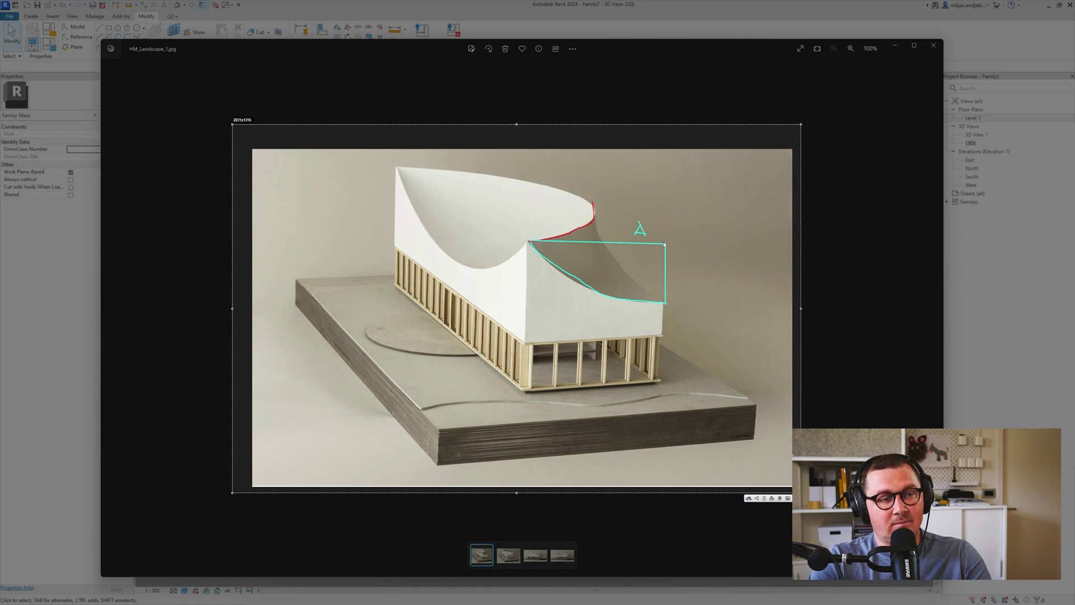
left_click_drag(664, 243, 538, 218)
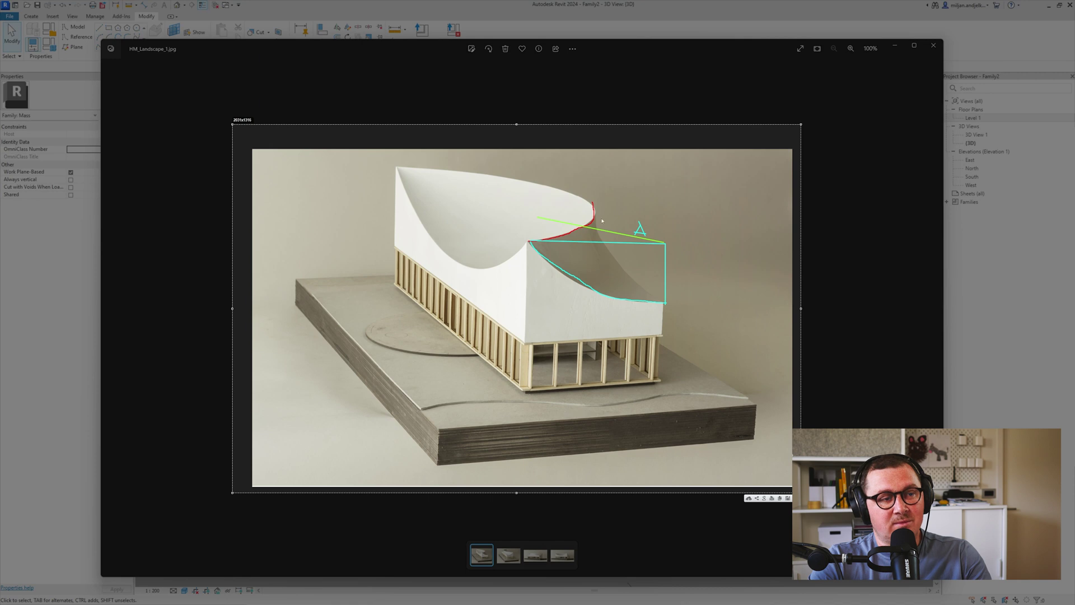
left_click_drag(582, 226, 586, 230)
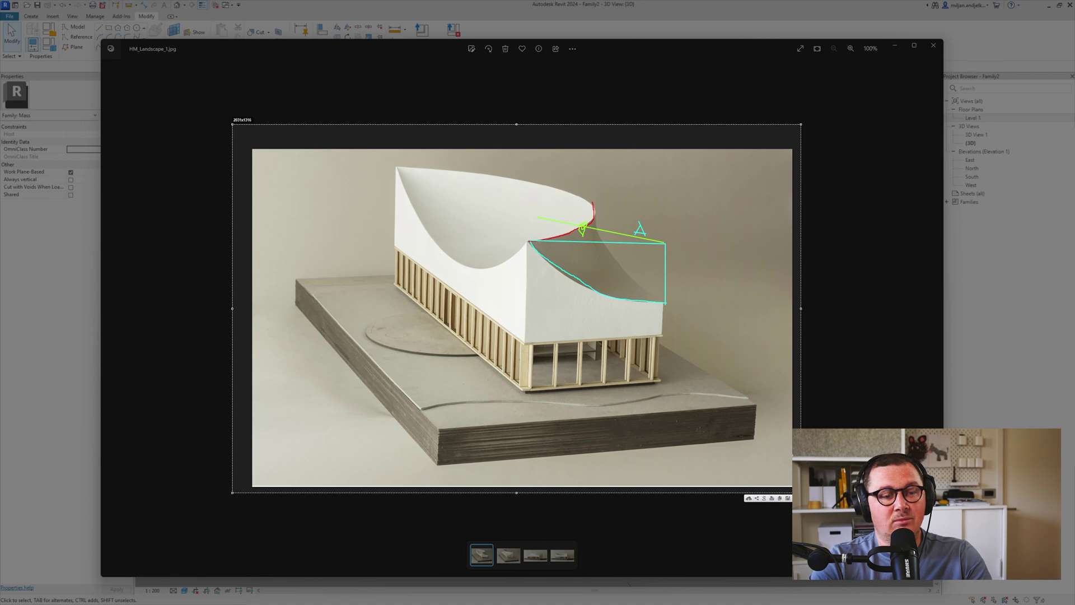
key("Escape")
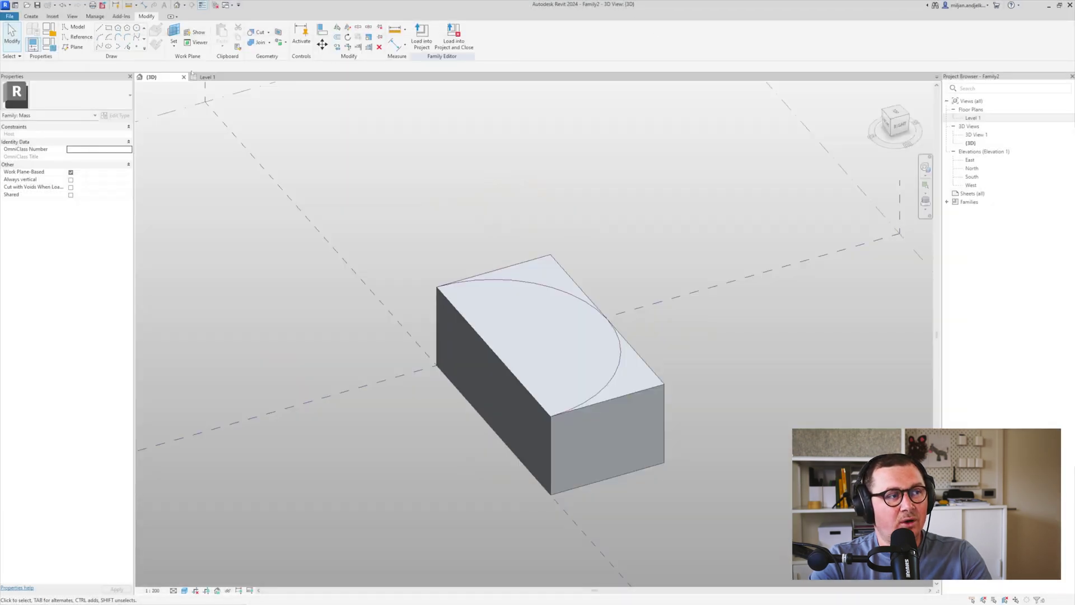
- On Level 1, draw a 45° reference plane from the box's back corner through the arc's centre and name it 01
left_click(208, 77)
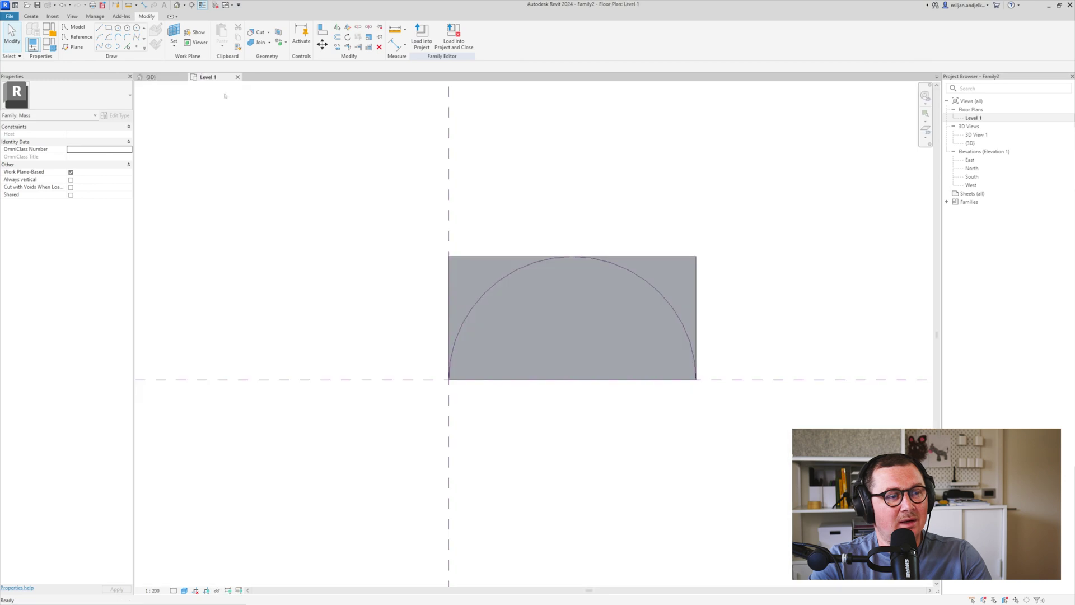
key("r")
key("p")
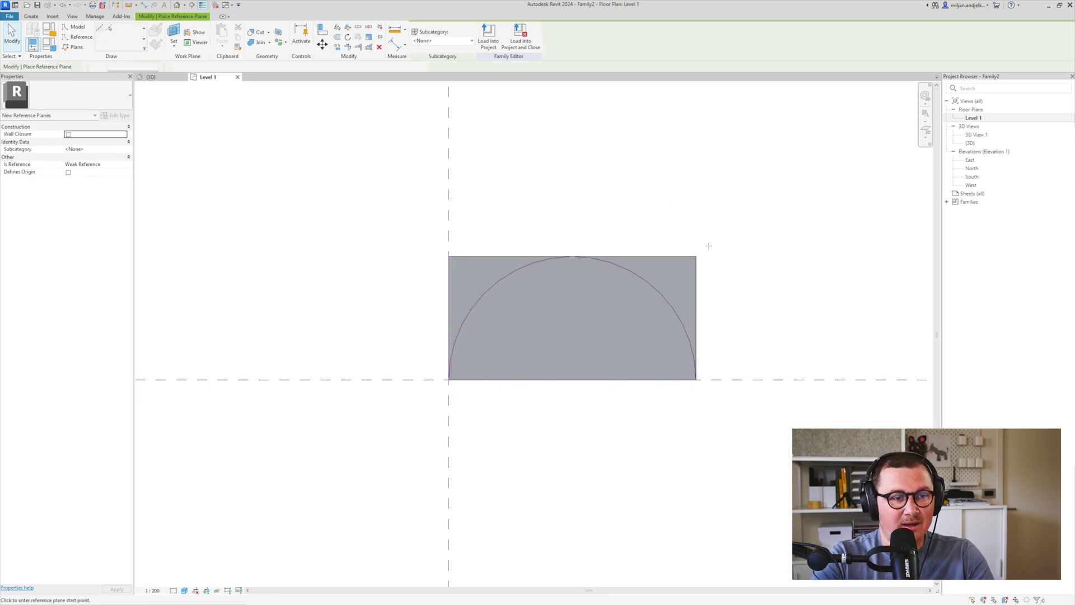
left_click(696, 257)
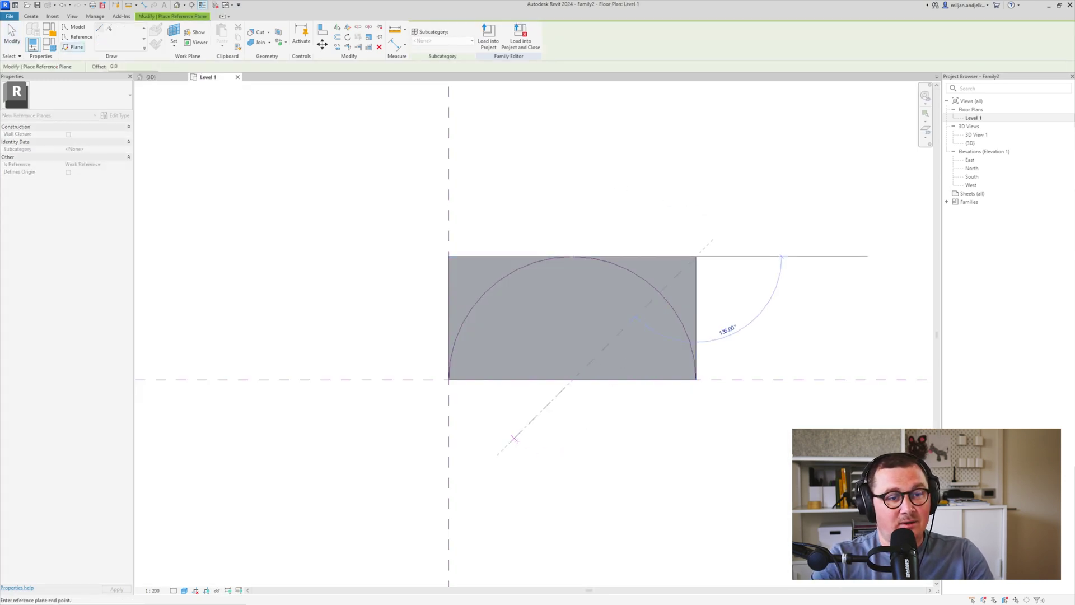
left_click(514, 439)
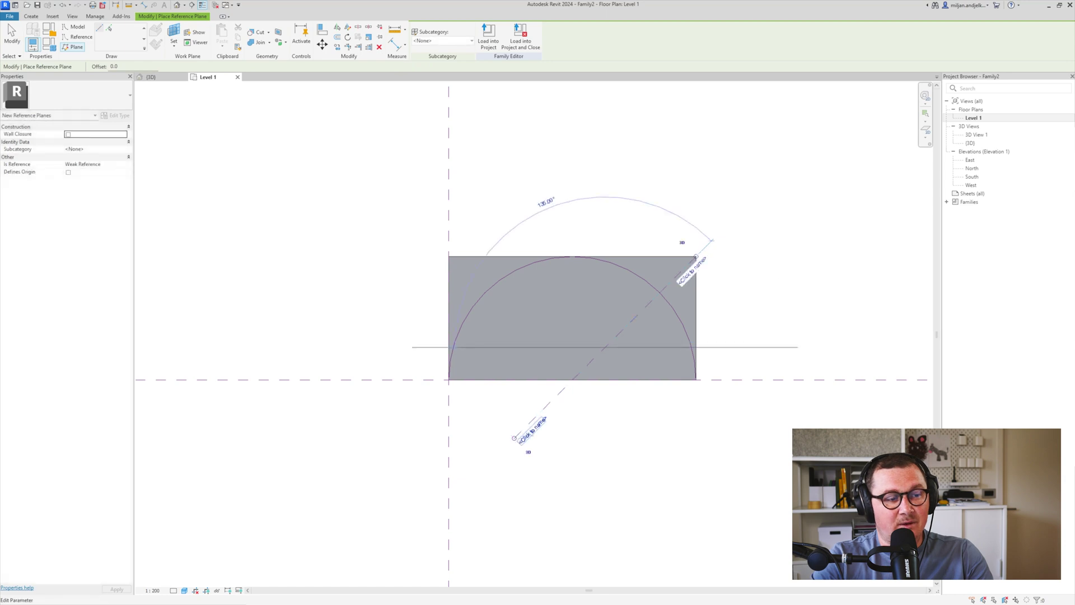
left_click(515, 439)
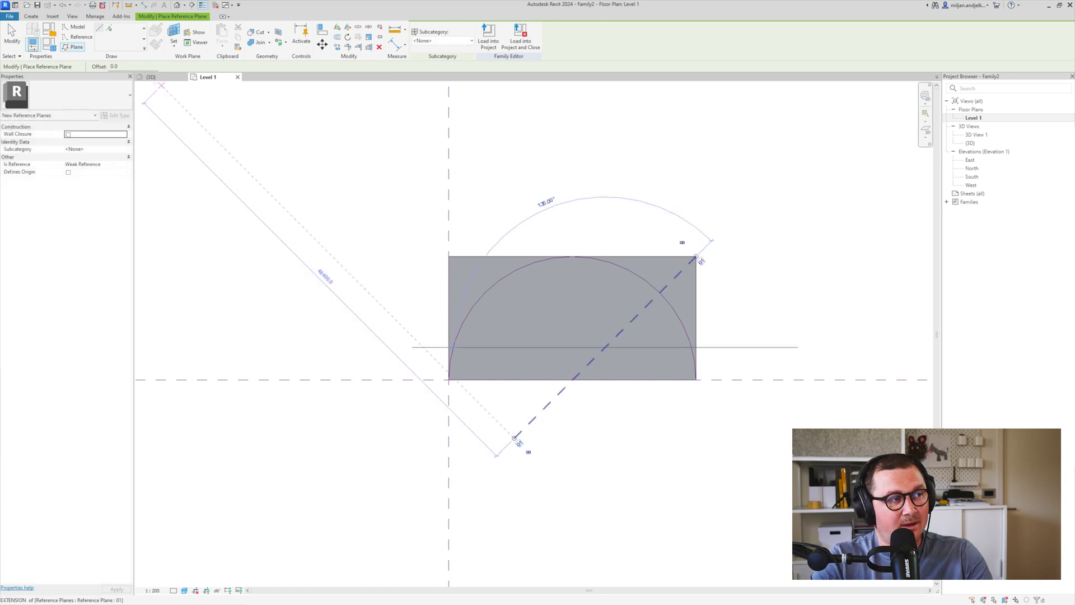
- In the 3D view, draw a model line on reference plane 01 from the box's upper corner to the arc
left_click(150, 76)
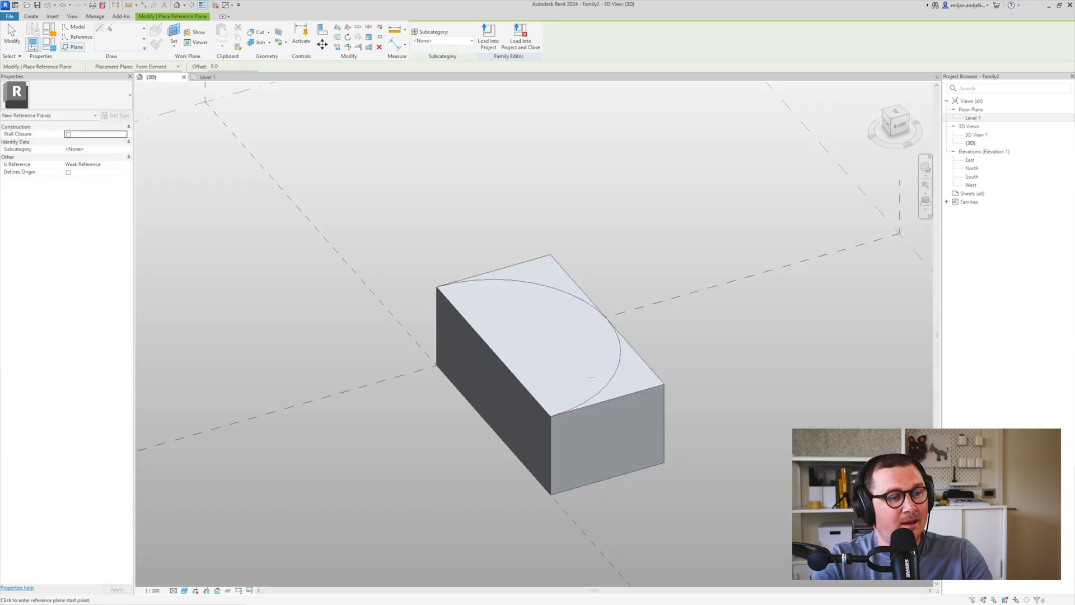
scroll(622, 376, "up", 1)
middle_click_drag(628, 435, 617, 438, "shift")
left_click(74, 28)
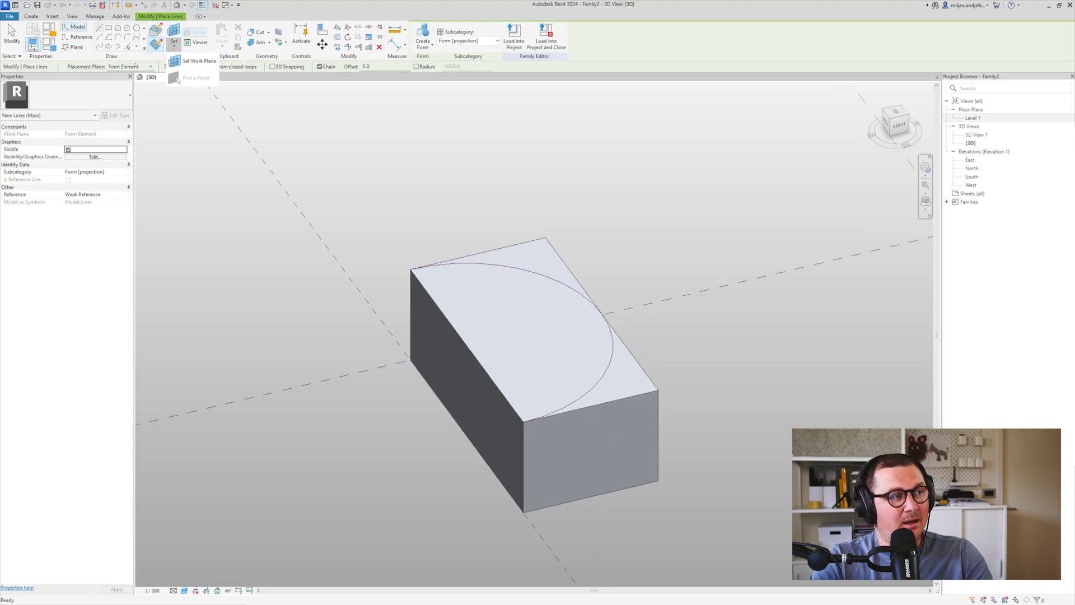
left_click(132, 66)
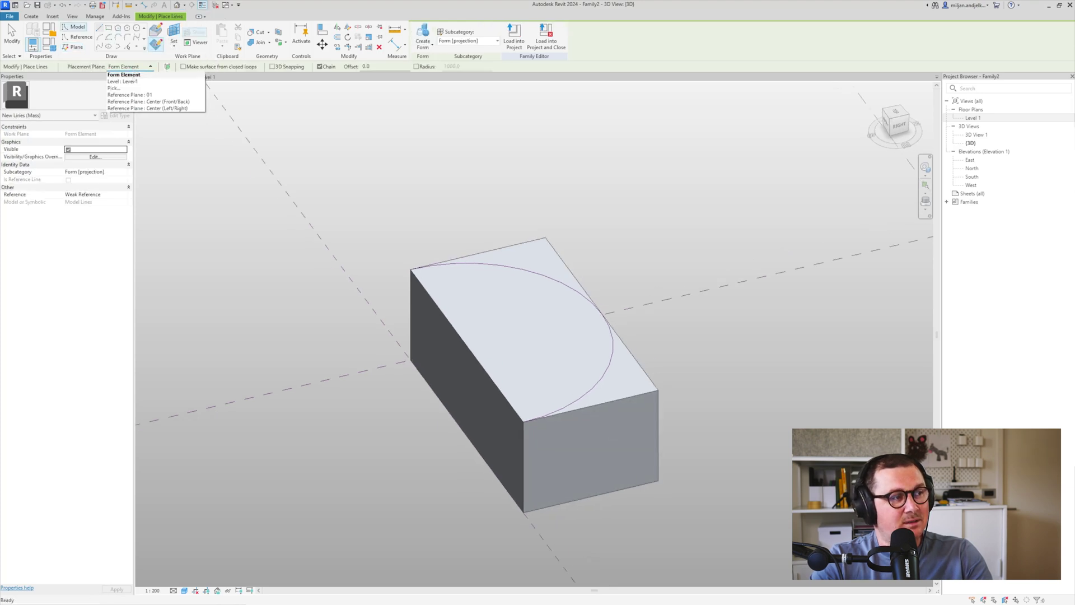
left_click(129, 95)
left_click(658, 390)
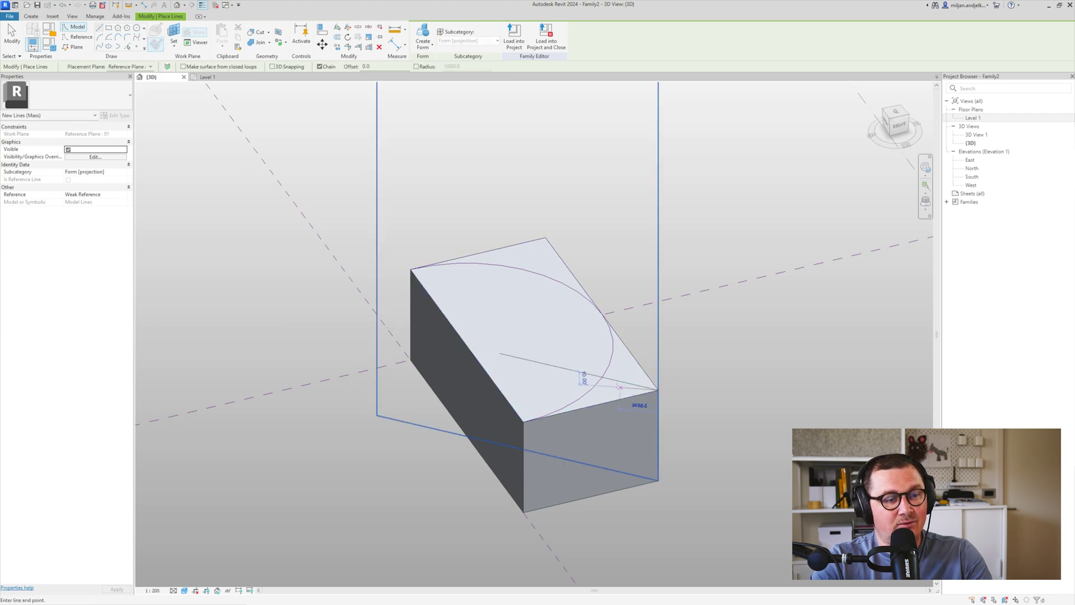
left_click(603, 377)
right_click(656, 400)
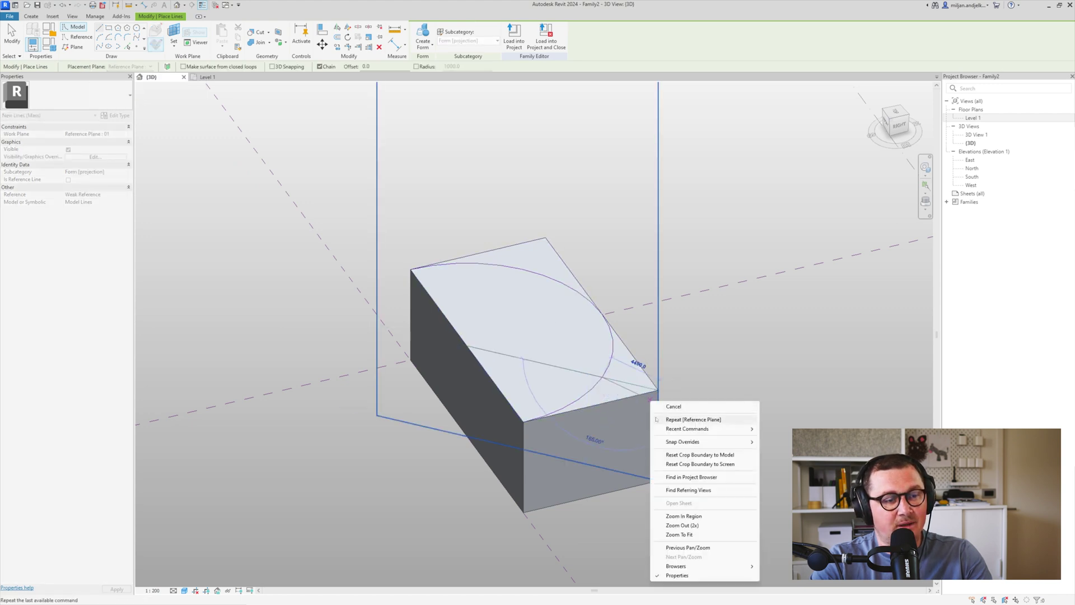
left_click(660, 408)
- Draw a vertical model line down the box's corner edge from the outer end of the diagonal line
middle_click_drag(672, 414, 678, 372)
scroll(676, 368, "up", 2)
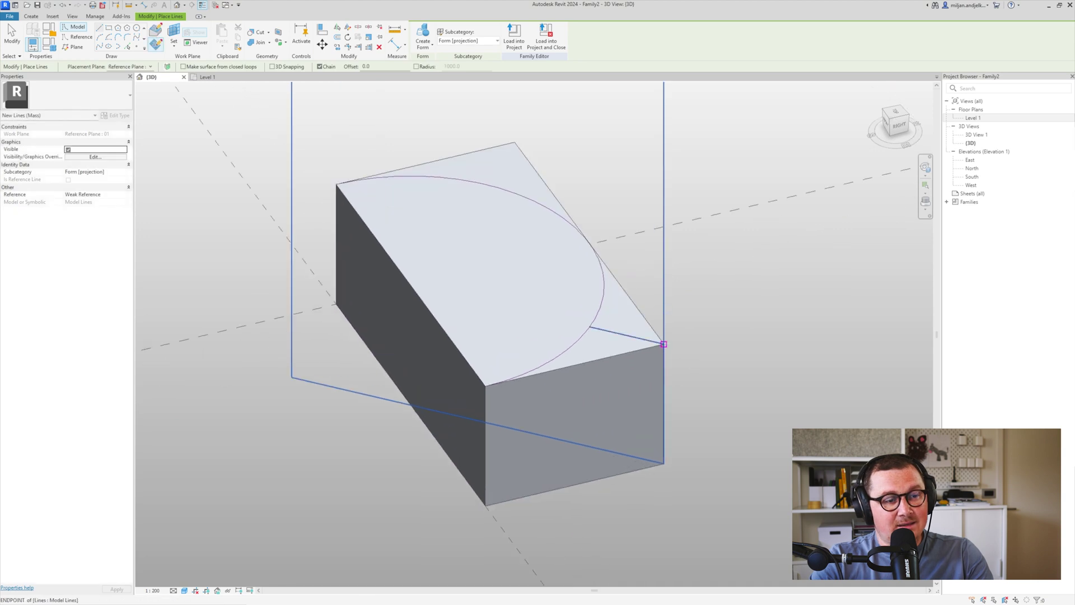
left_click(664, 344)
left_click(589, 326)
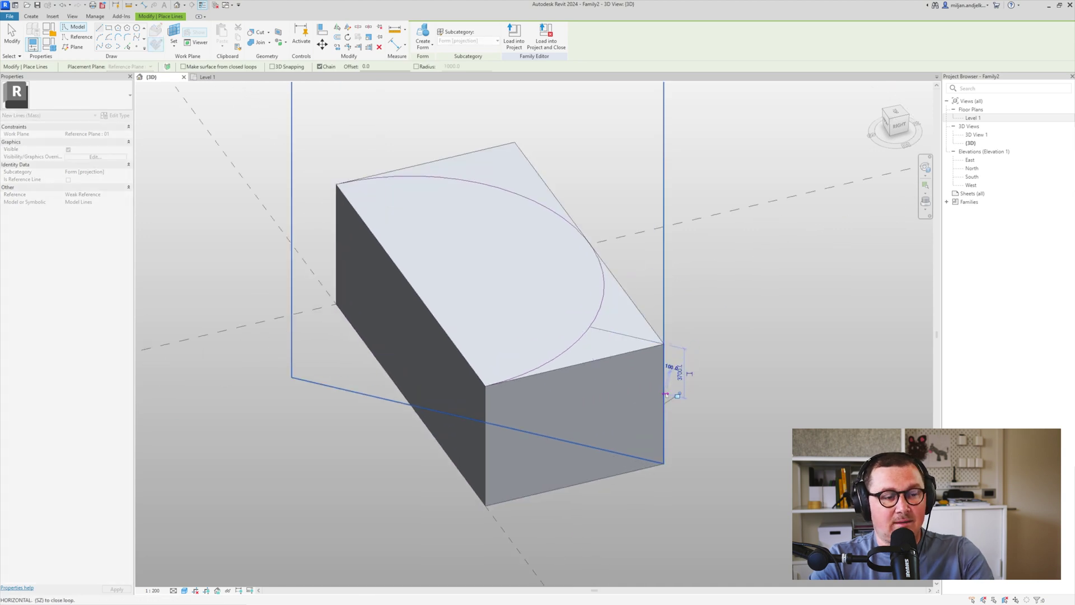
key("Escape")
key("Escape")
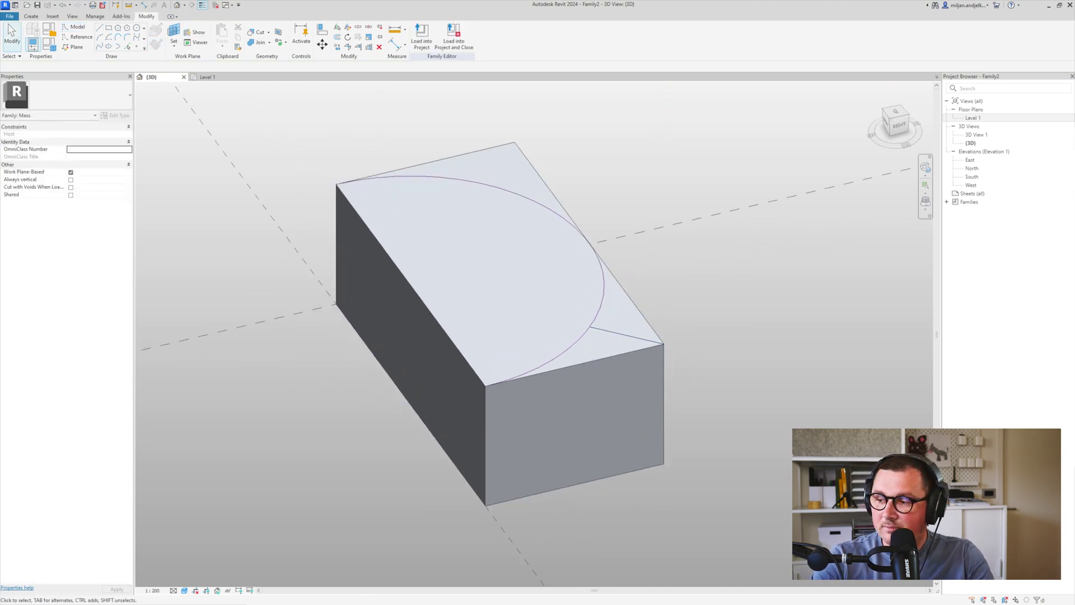
- On a new capture of HM_Landscape_1.jpg, trace the diagonal cut-out profile in red, including its curved lower edge
key("alt+Tab")
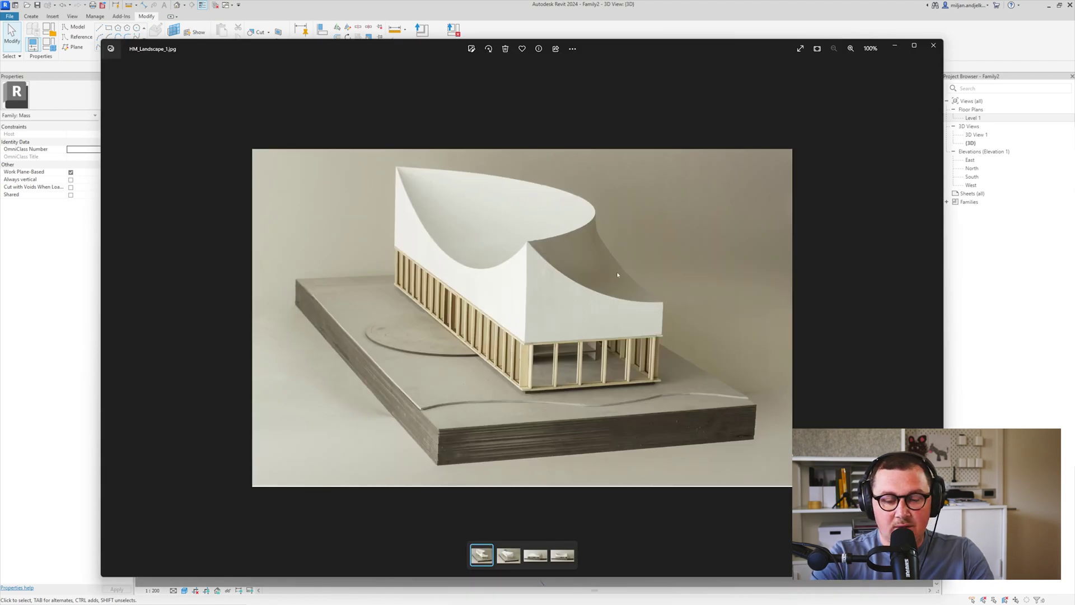
key("super+shift+s")
left_click_drag(236, 126, 799, 498)
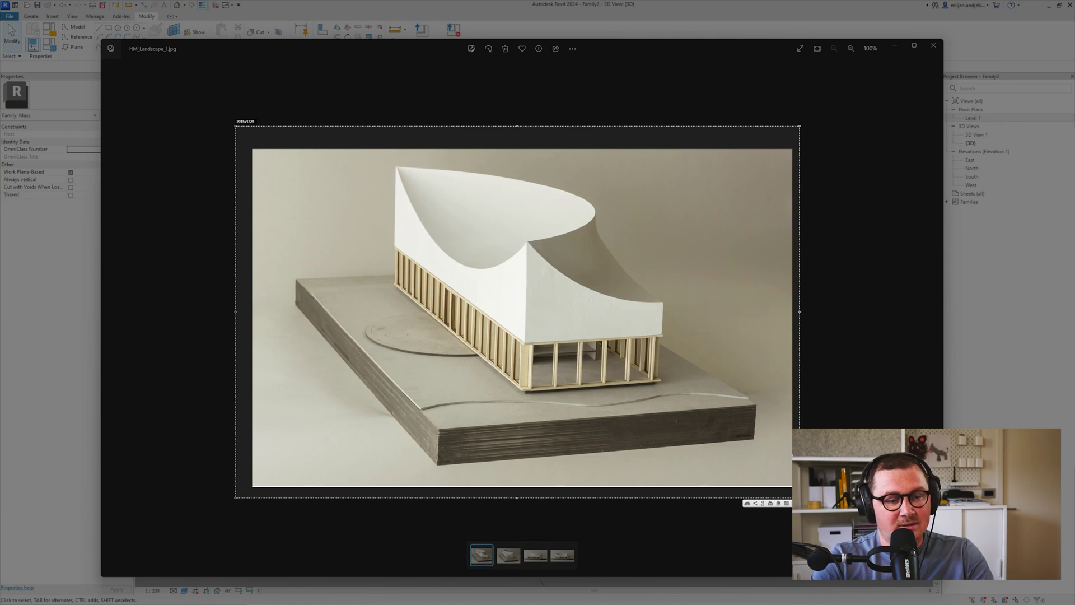
left_click(805, 485)
left_click(741, 428)
left_click(745, 490)
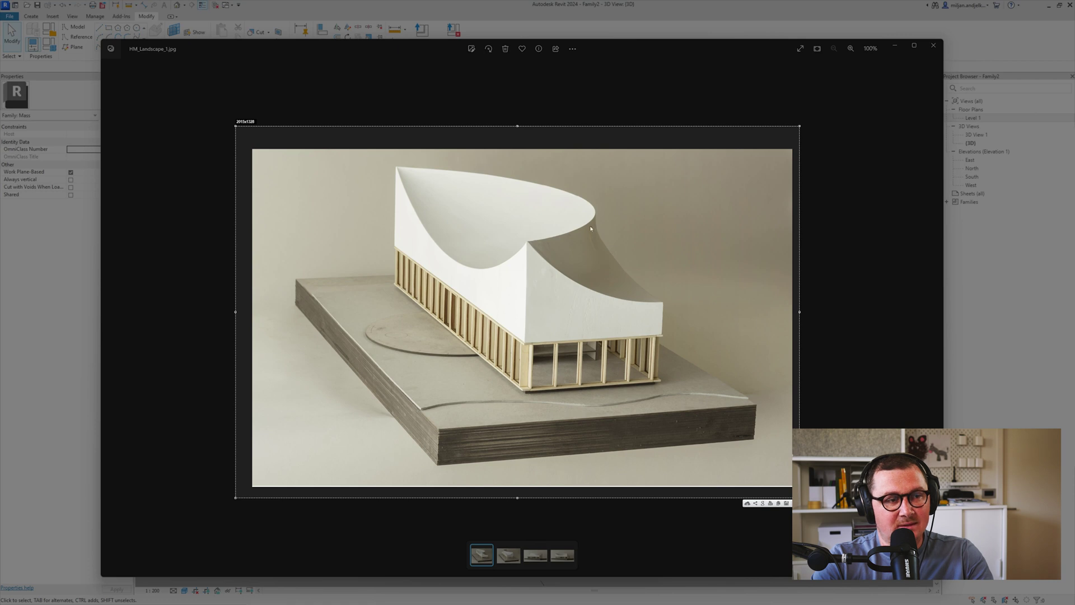
mouse_move(587, 225)
left_mouse_down()
mouse_move(667, 243)
mouse_move(666, 305)
left_mouse_up()
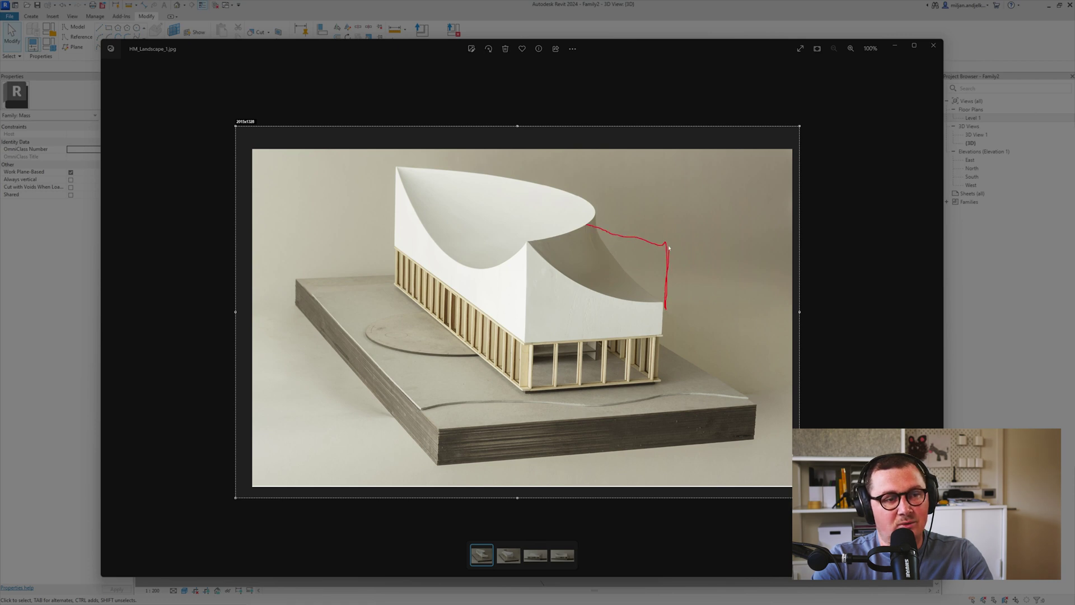
mouse_move(587, 224)
left_mouse_down()
mouse_move(665, 306)
mouse_move(641, 299)
mouse_move(607, 262)
mouse_move(597, 228)
left_mouse_up()
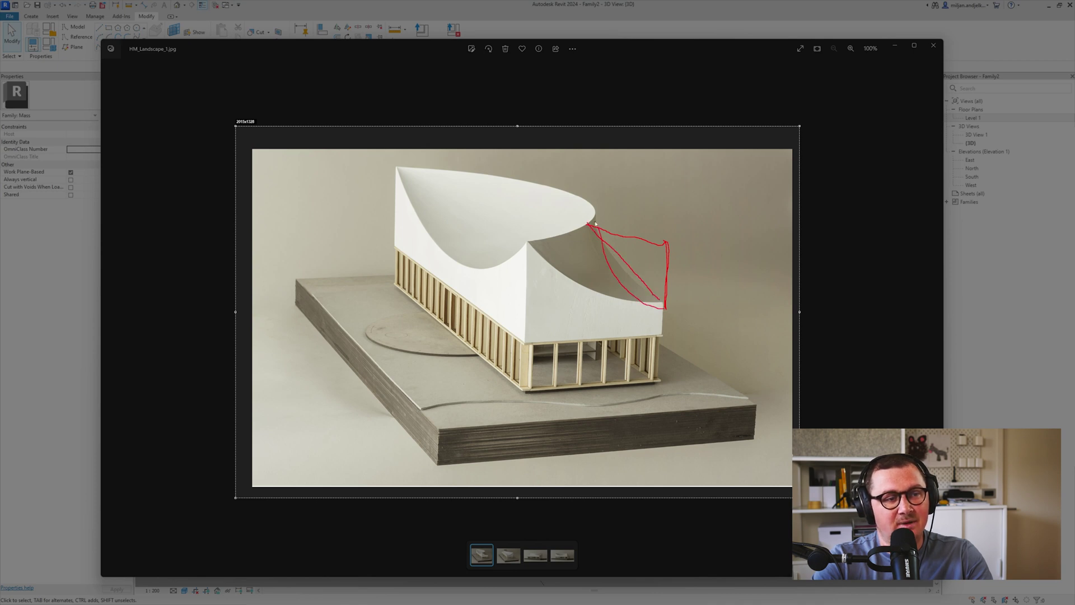
key("Escape")
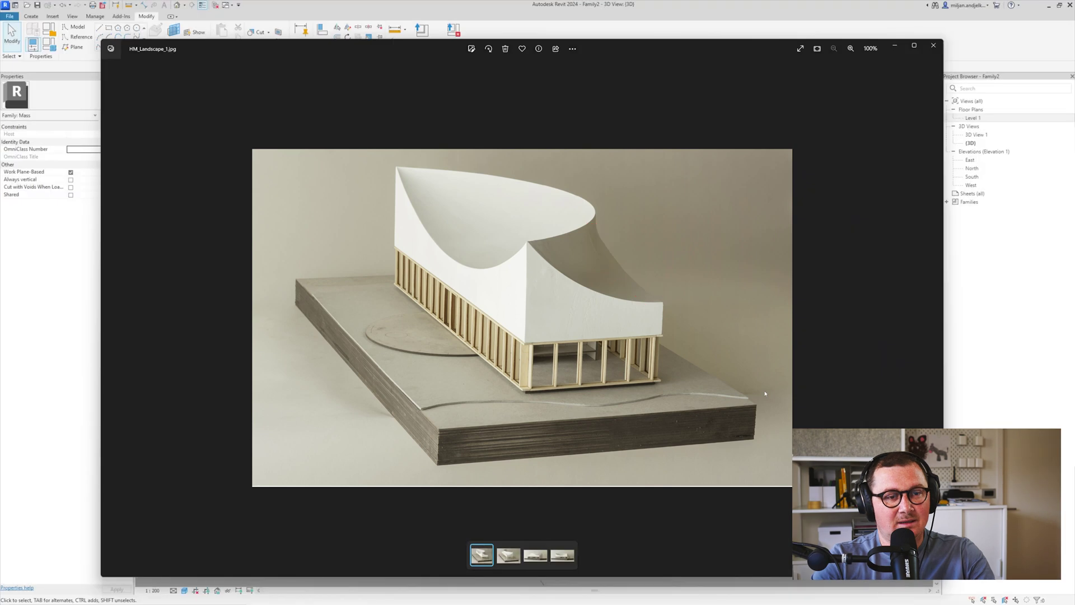
- Temporarily isolate the connected diagonal and vertical model lines in the 3D view
left_click(672, 27)
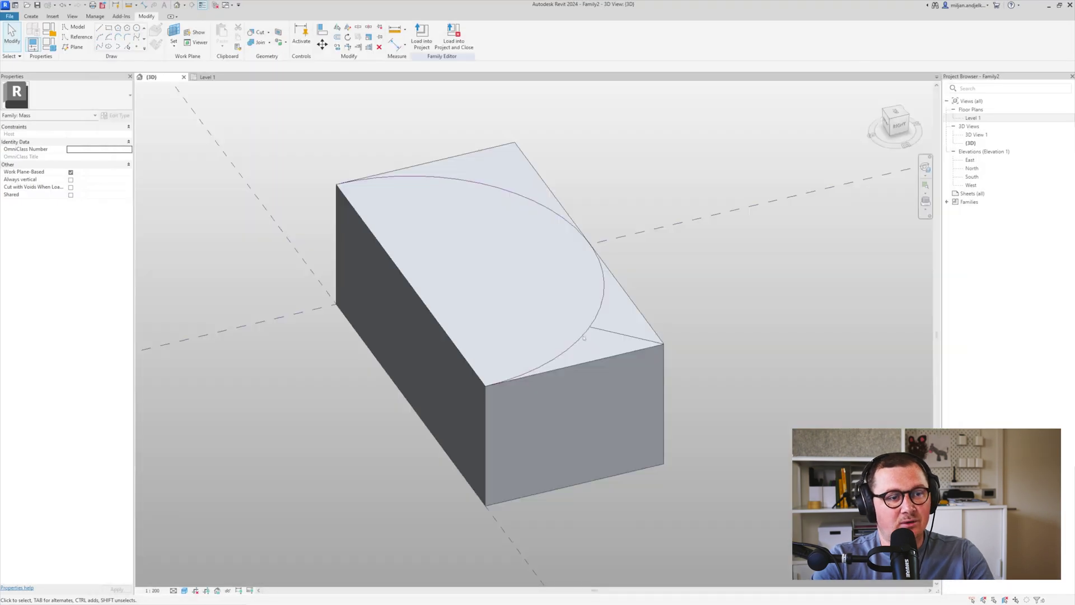
key("Tab")
left_click(611, 354)
key("h")
key("i")
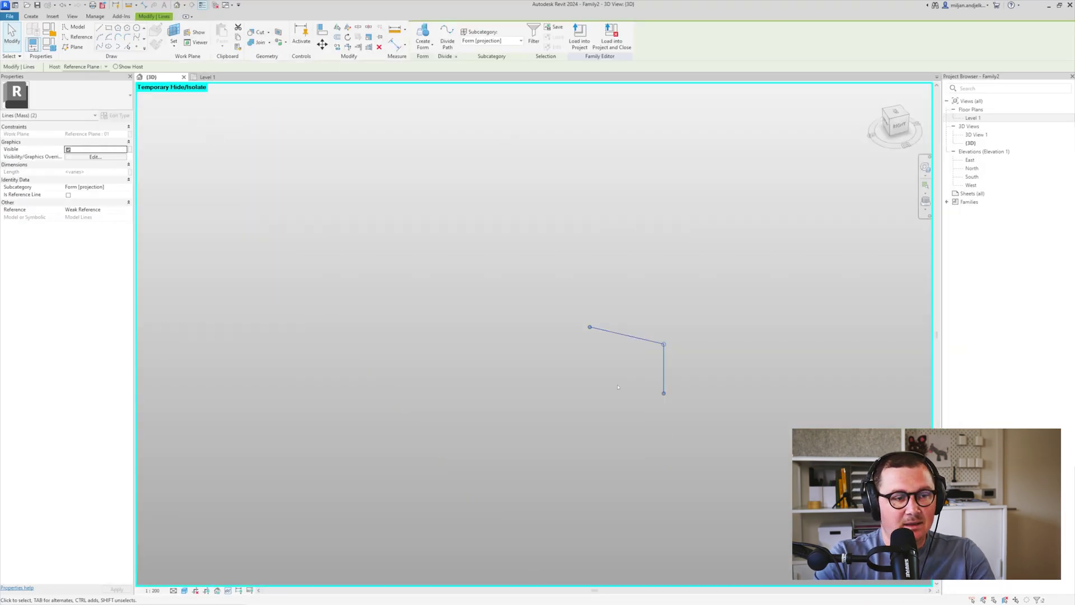
key("Escape")
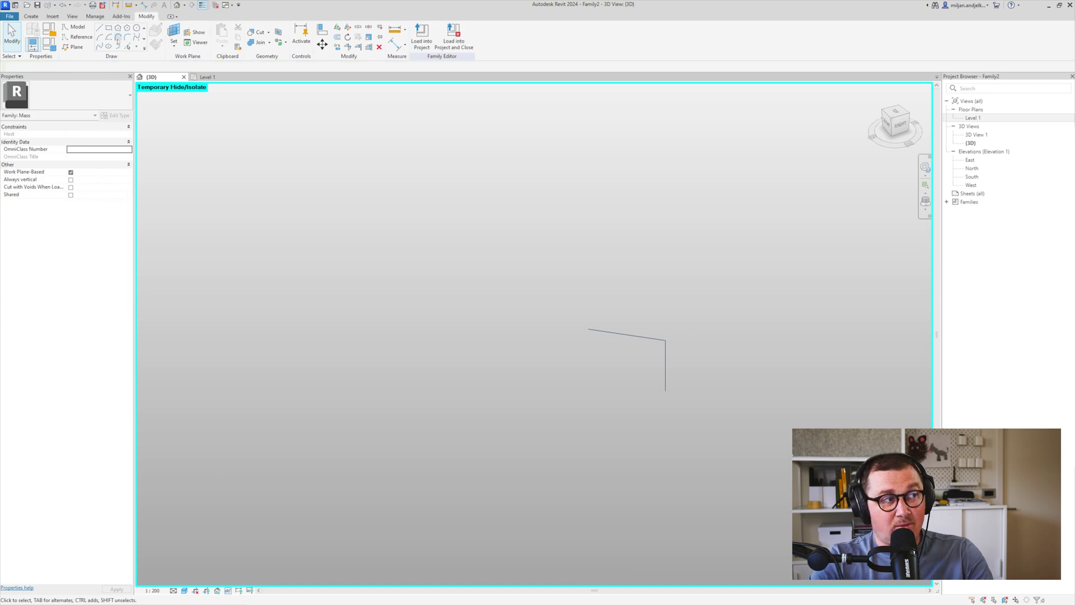
- Draw a diagonal model line at 135° from the upper line's inner end and join it to the vertical line
left_click(99, 27)
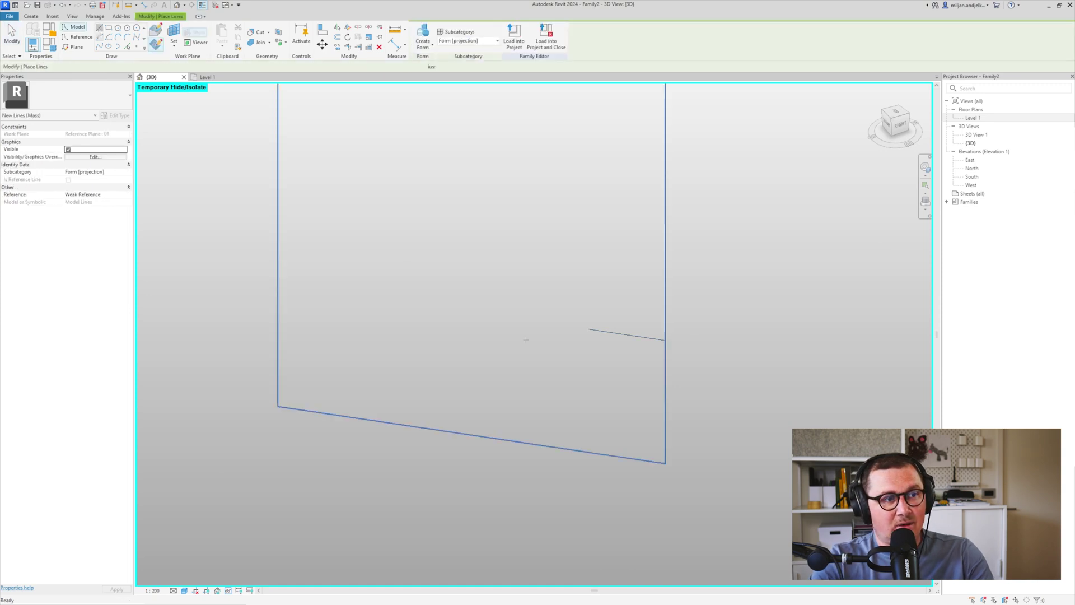
left_click(589, 330)
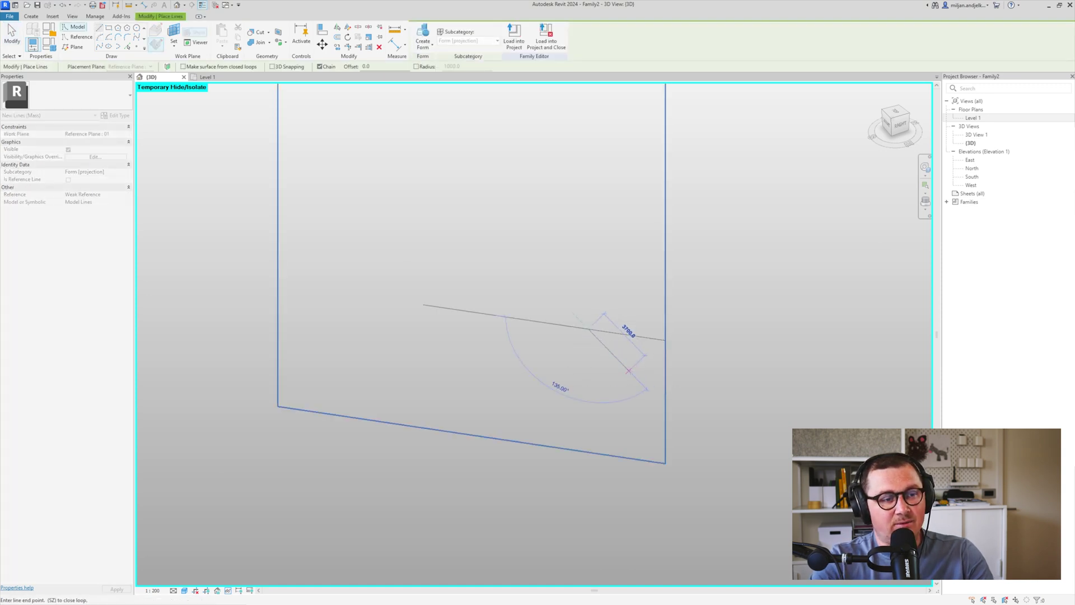
left_click(629, 373)
key("Escape")
key("Escape")
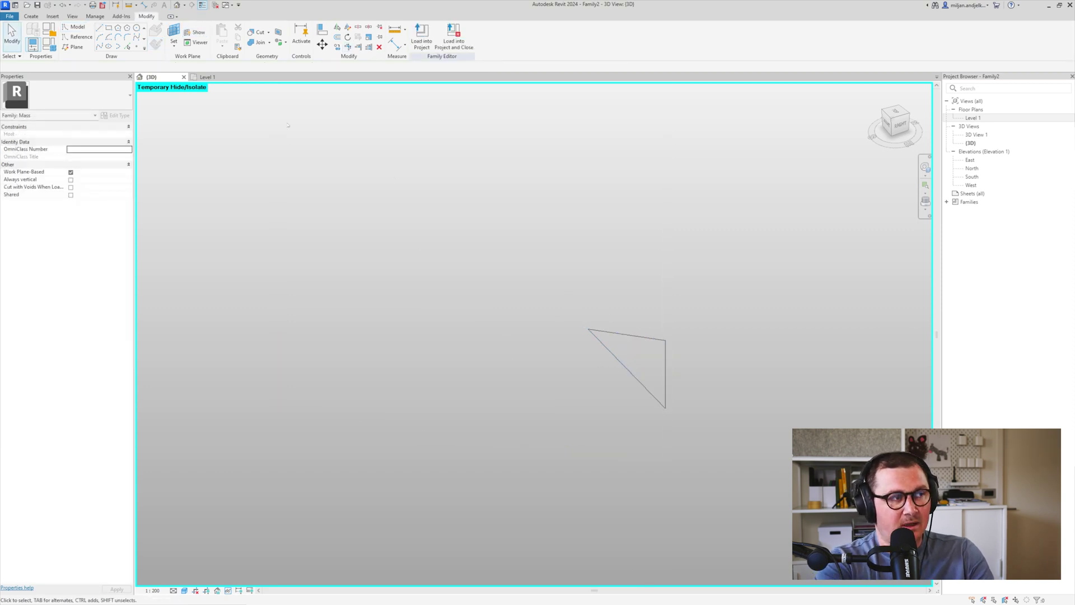
- Draw a start-end-radius arc from the upper line's inner end to the vertical line's lower end, bulging outward below the diagonal
left_click(100, 38)
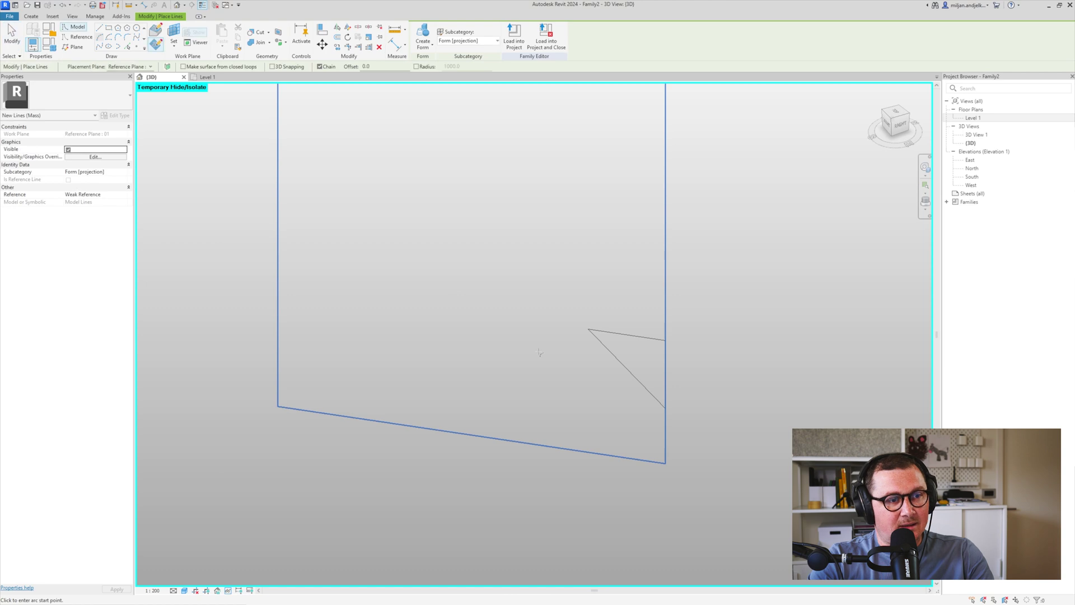
left_click(589, 330)
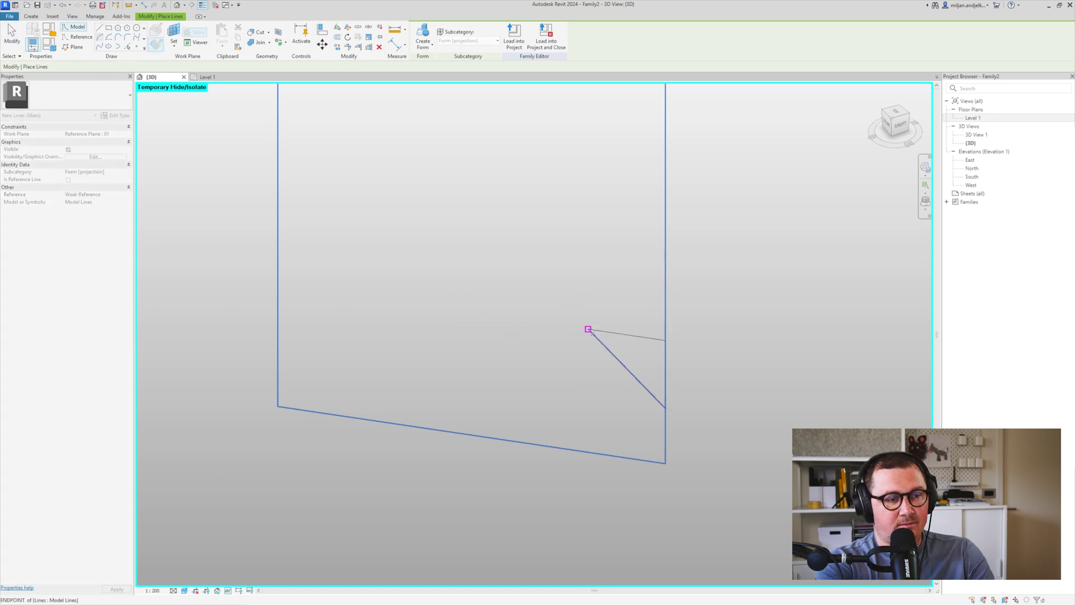
left_click(666, 409)
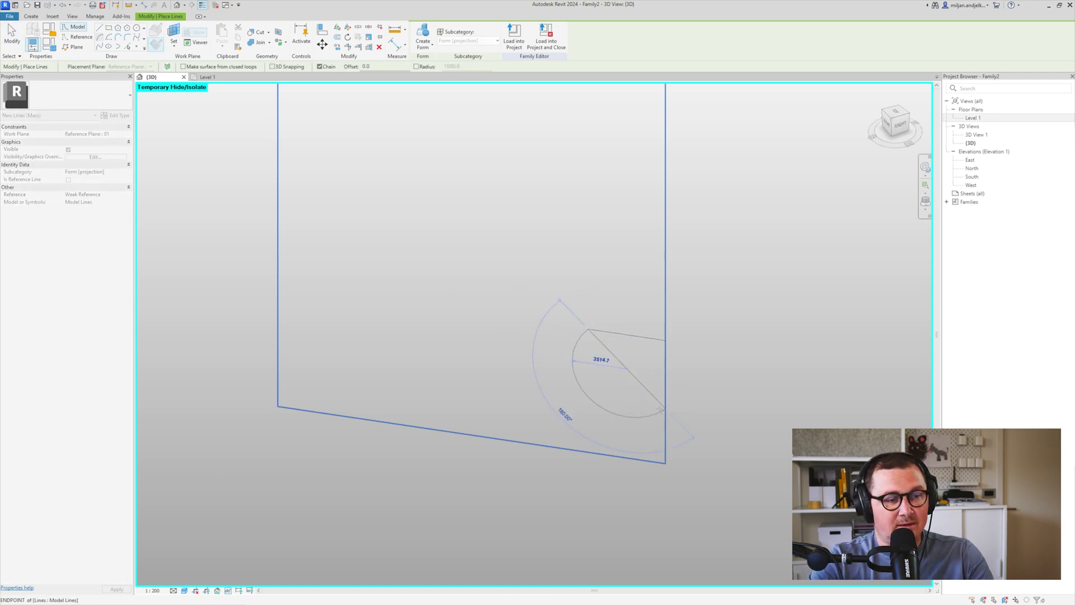
left_click(611, 382)
key("Escape")
key("Escape")
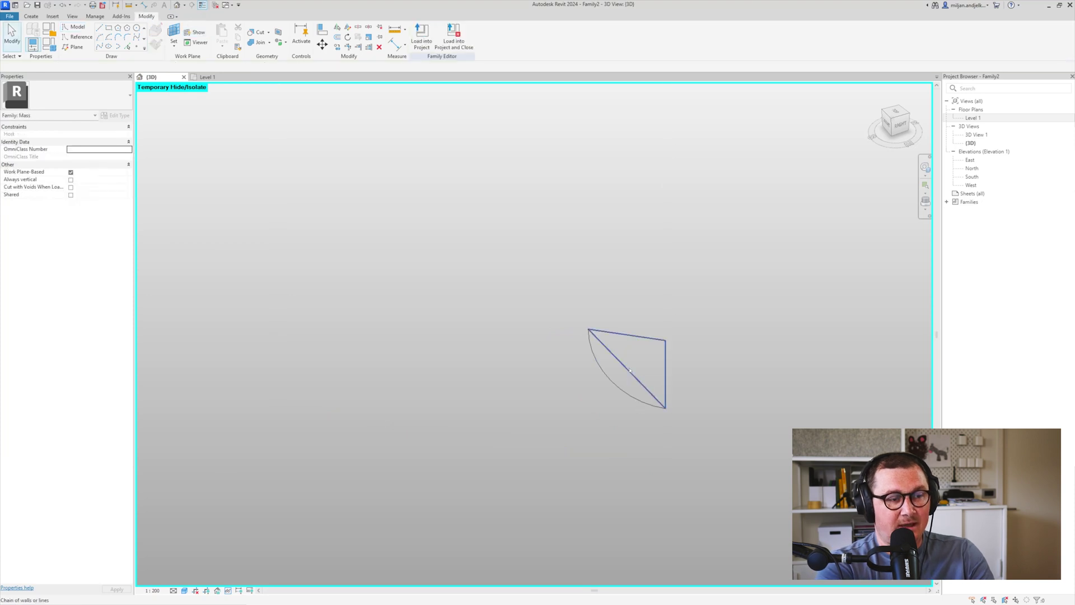
- Delete the straight diagonal line from the profile and reset the temporary isolation
key("Tab")
left_click(630, 370)
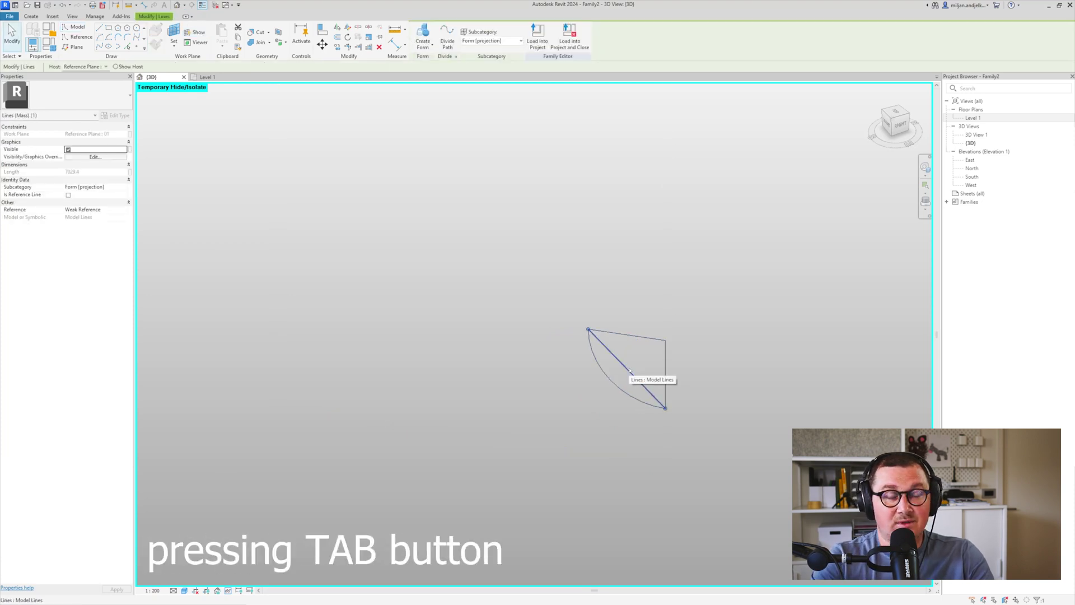
key("Delete")
key("Tab")
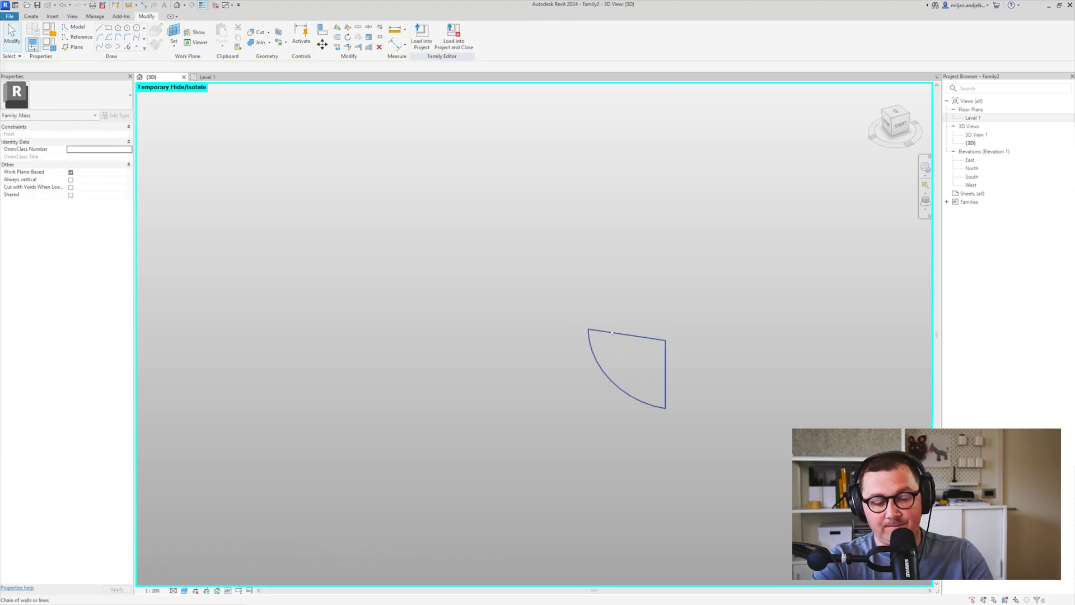
key("h")
key("r")
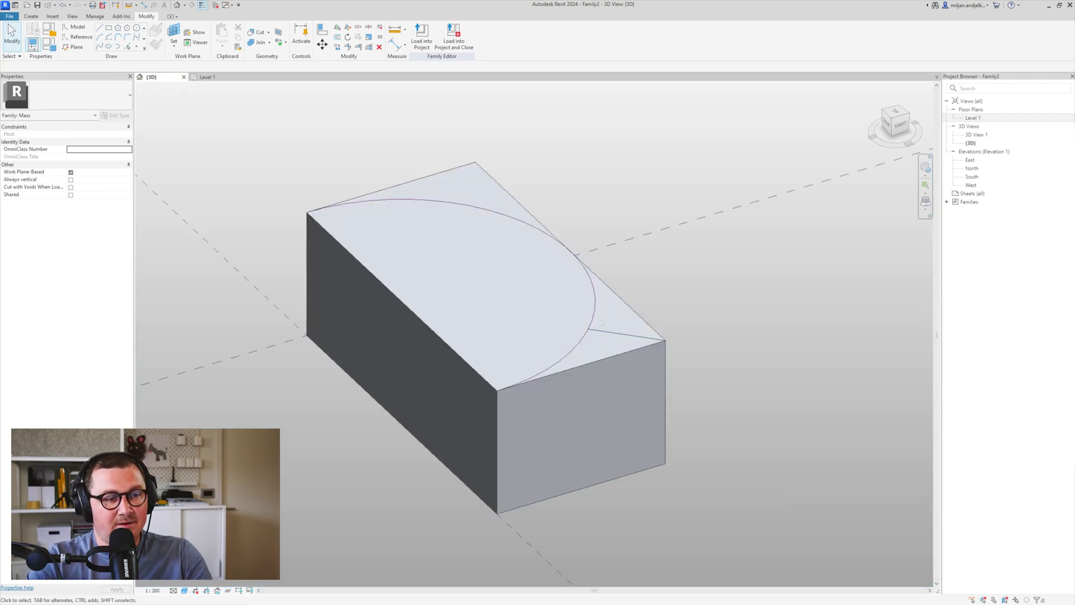
- Create a void form from the closed profile and the semicircular reference line on the box's top face
left_click(594, 315)
left_click(614, 333, "ctrl")
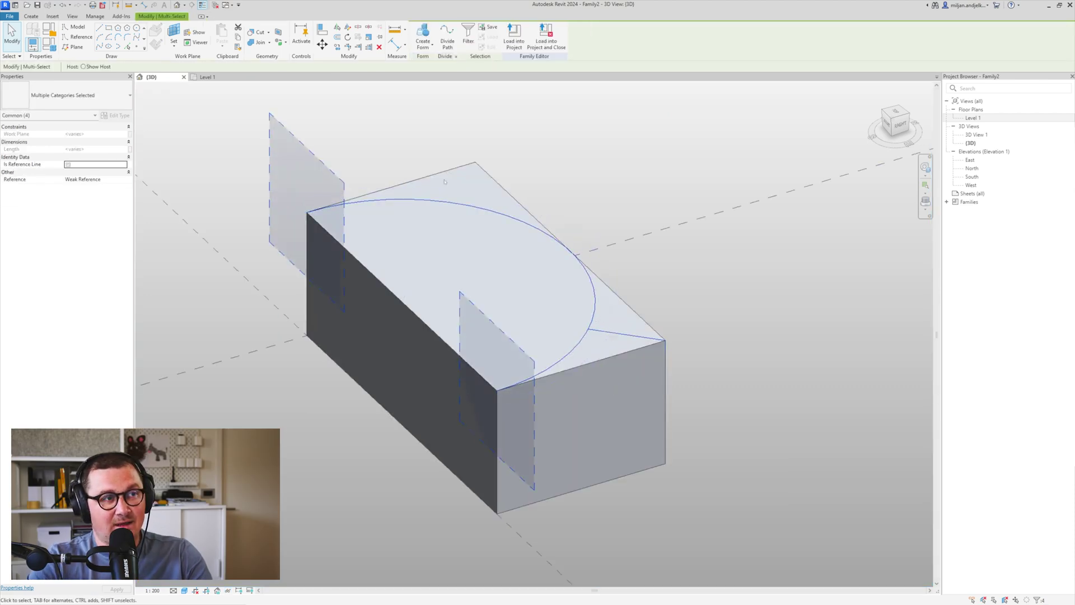
left_click(422, 44)
left_click(434, 64)
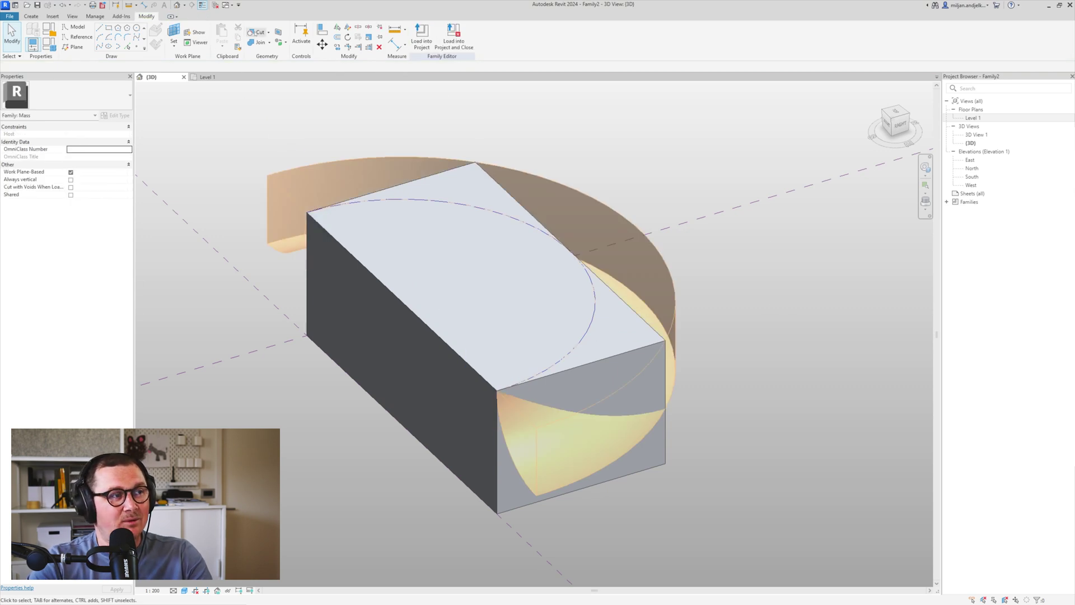
- Try to cut the box with the semicircular void form, then cancel and undo the void form
left_click(255, 32)
left_click(311, 249)
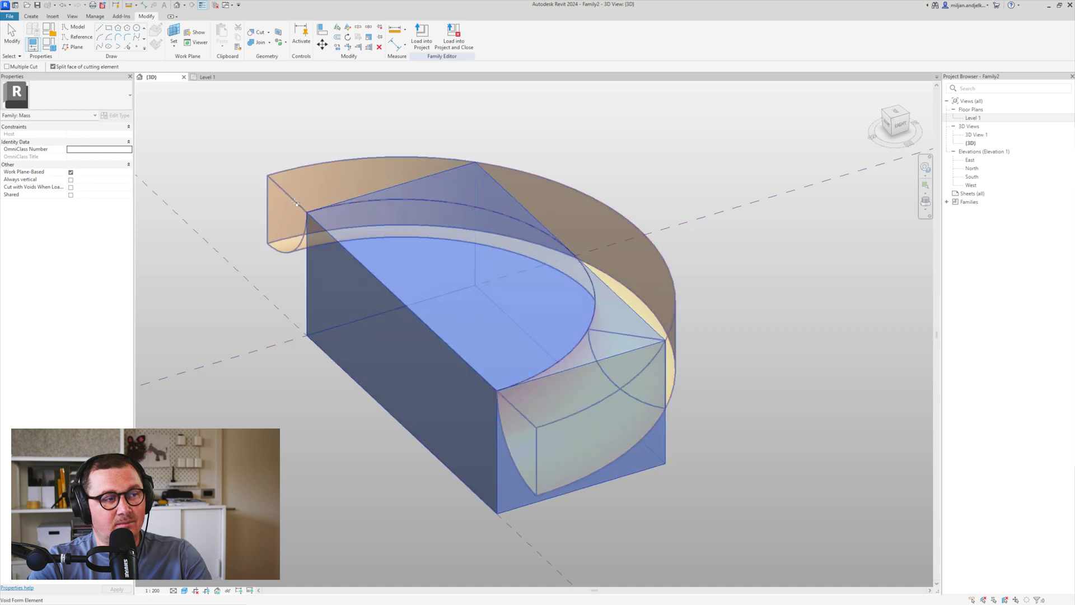
left_click(294, 201)
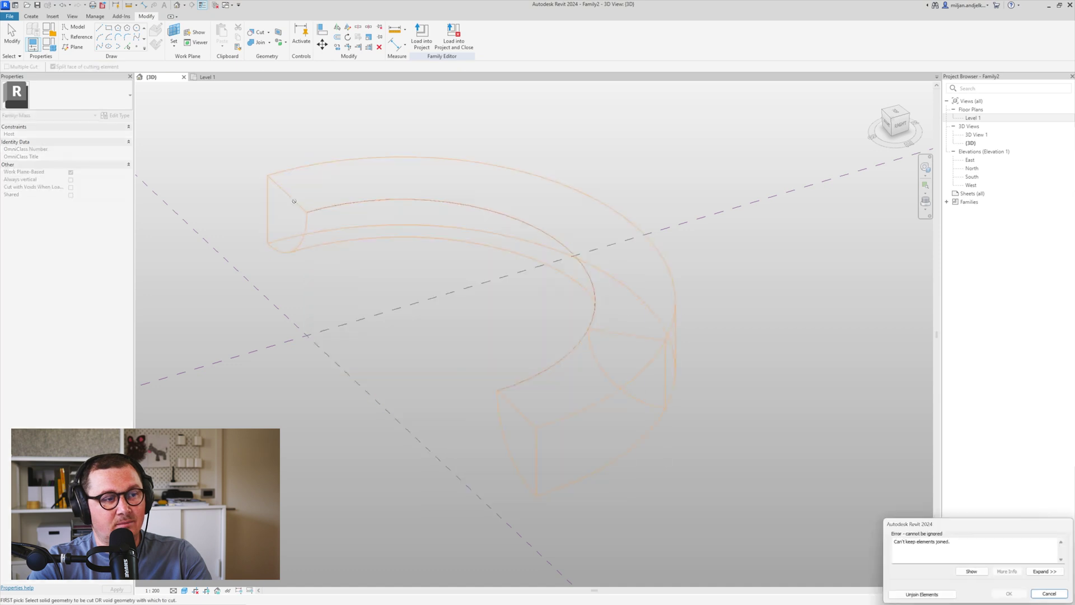
left_click(1060, 597)
key("Escape")
key("ctrl+z")
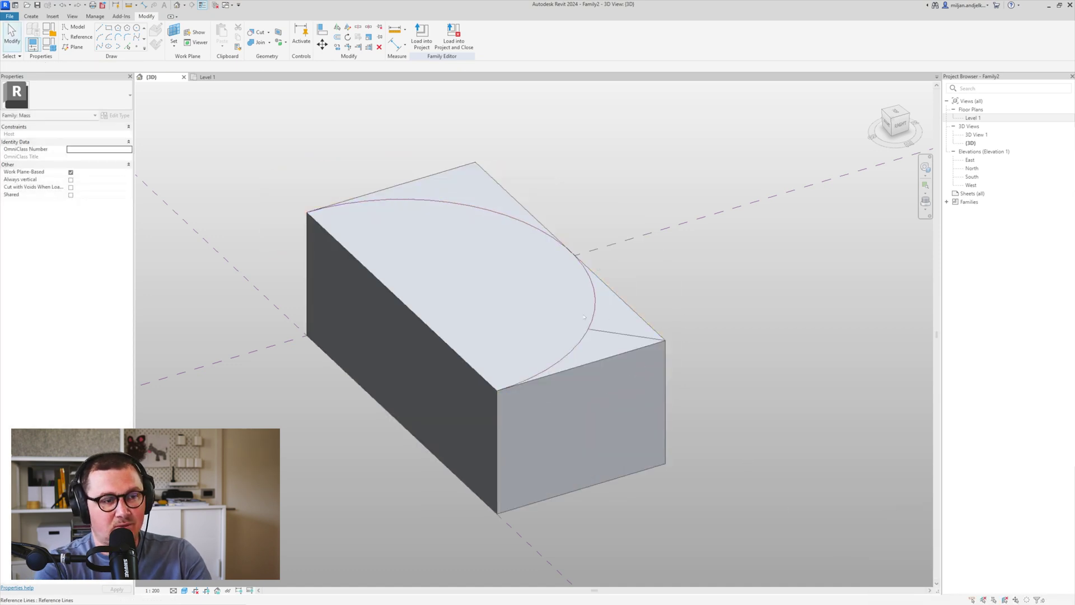
- Shorten the semicircular reference line to a 90° arc ending at the midpoint of the box's long upper edge
left_click(593, 315)
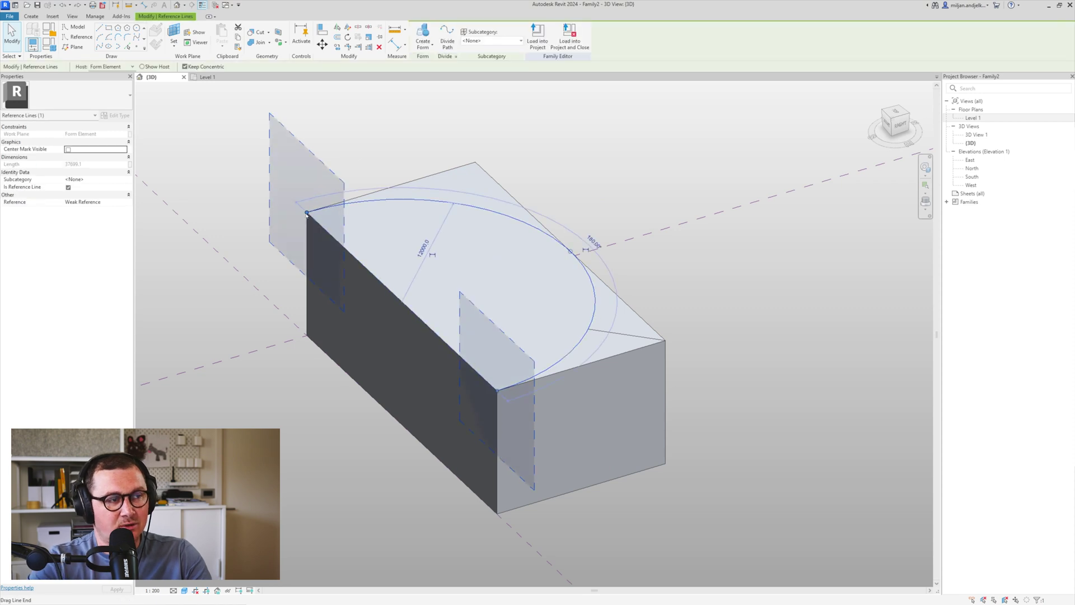
left_click_drag(306, 213, 570, 251)
key("Escape")
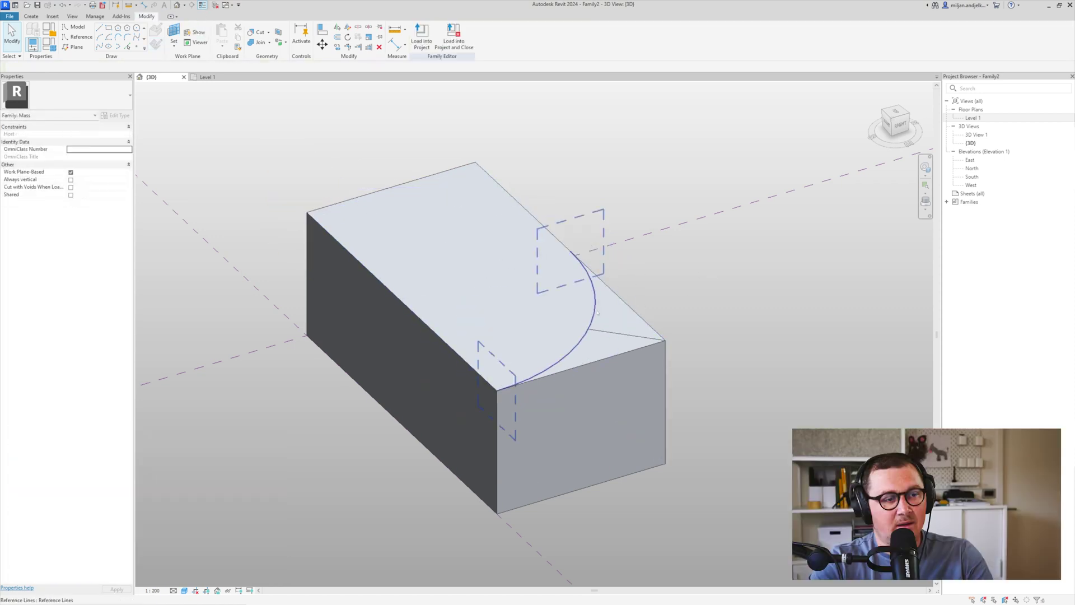
- Create a void form from the 90° reference arc and the closed profile to cut the box's corner
left_click(592, 315)
key("Tab")
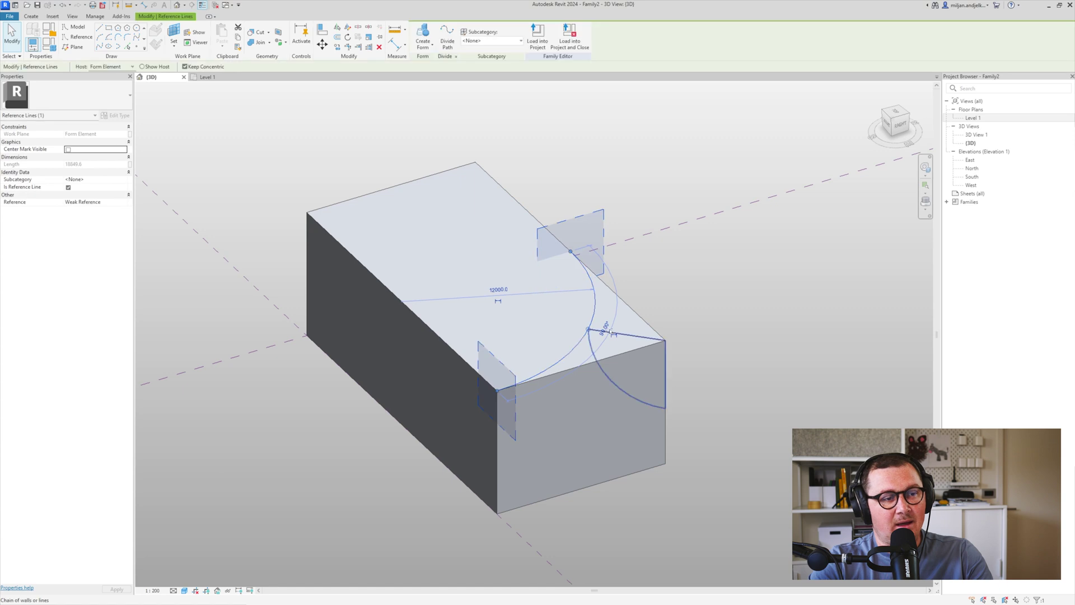
left_click(611, 333, "ctrl")
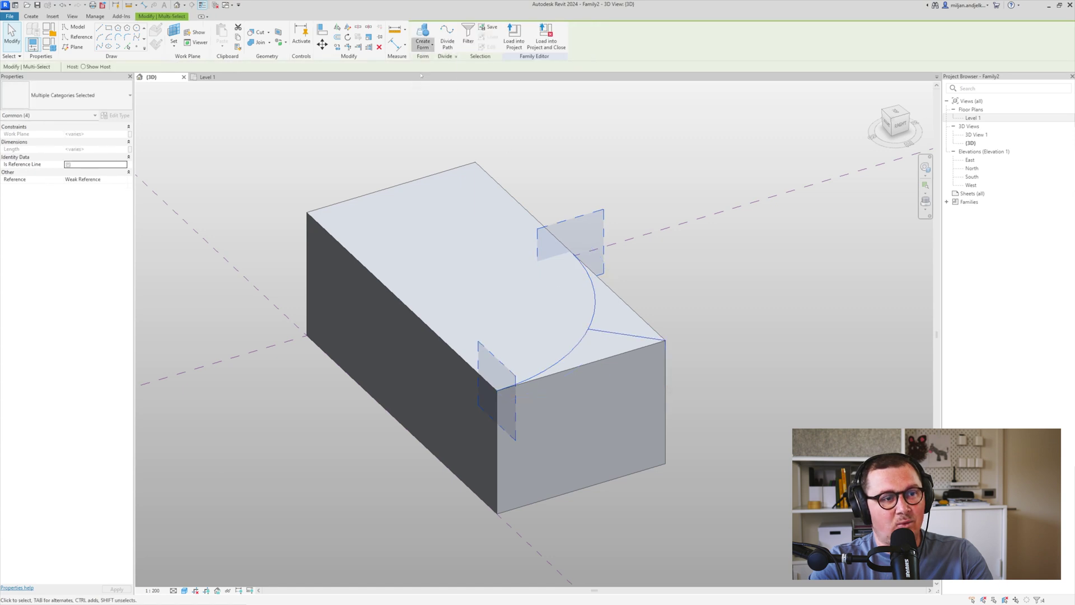
left_click(423, 34)
middle_click_drag(728, 351, 672, 328, "shift")
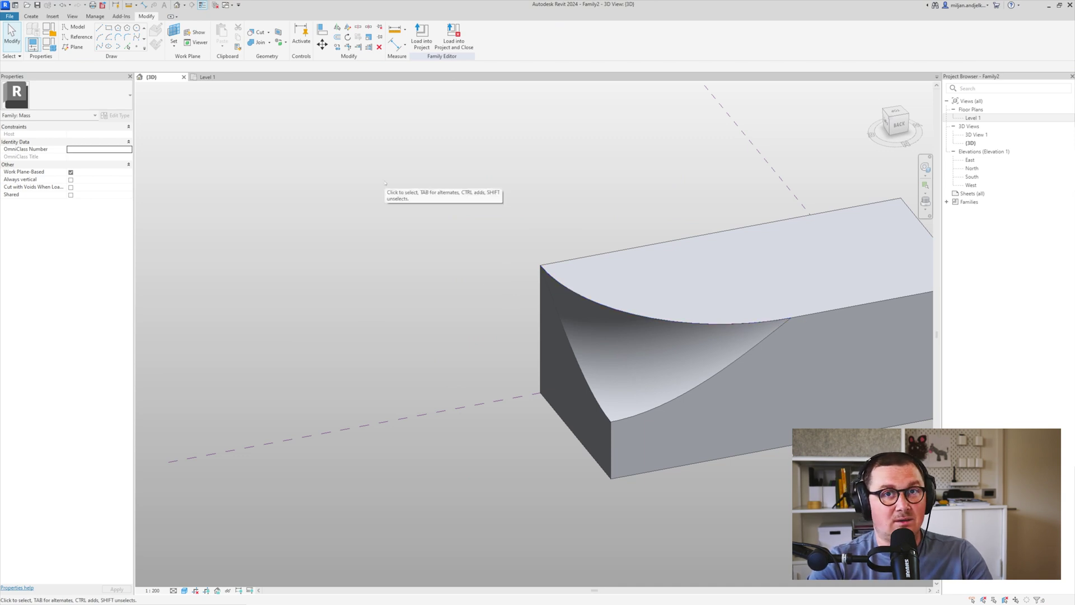
middle_click_drag(534, 263, 364, 302)
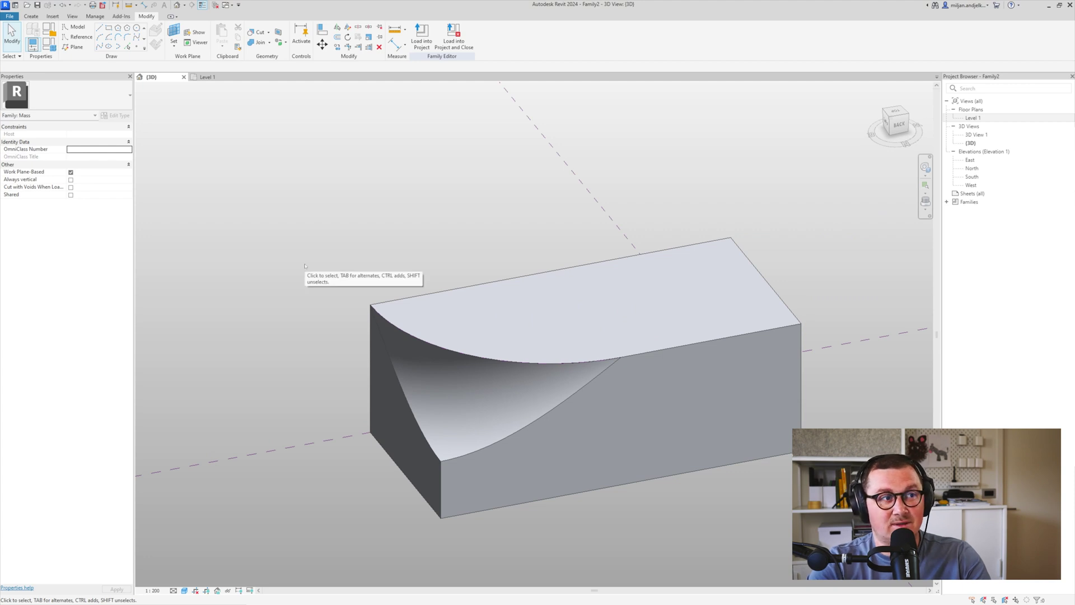
middle_click_drag(305, 266, 708, 340, "shift")
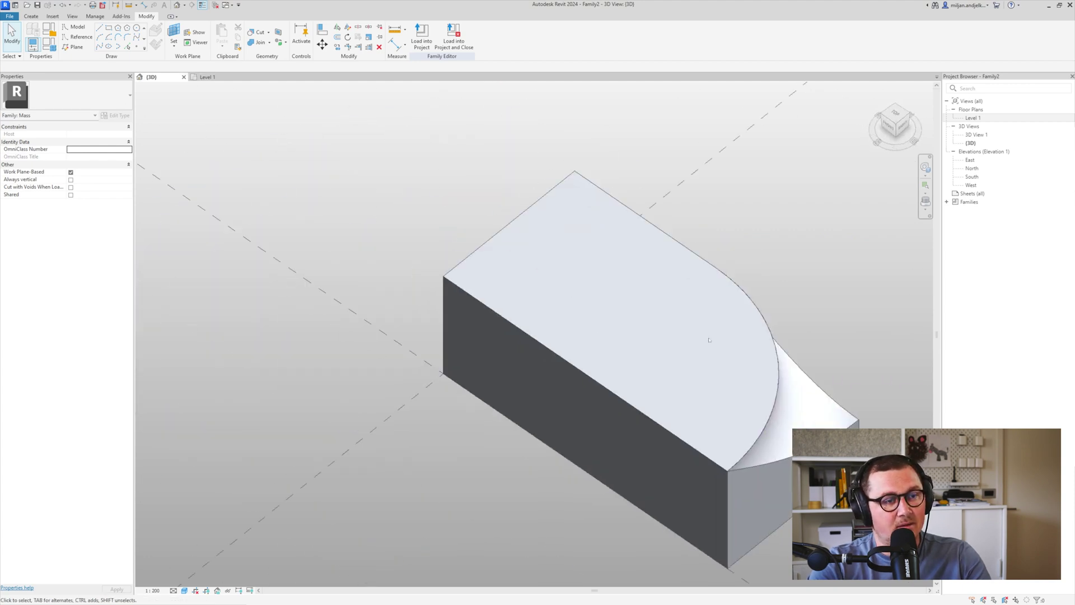
- Start mirroring the 90° reference arc and set the box's top face as the work plane
left_click(719, 271)
key("d")
key("m")
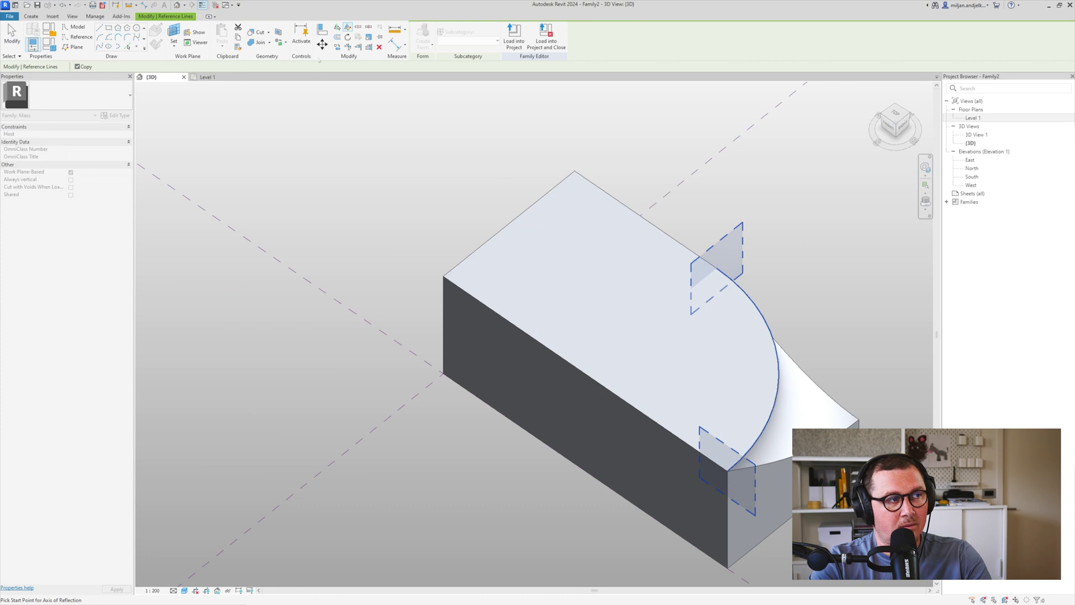
left_click(174, 31)
left_click(520, 238)
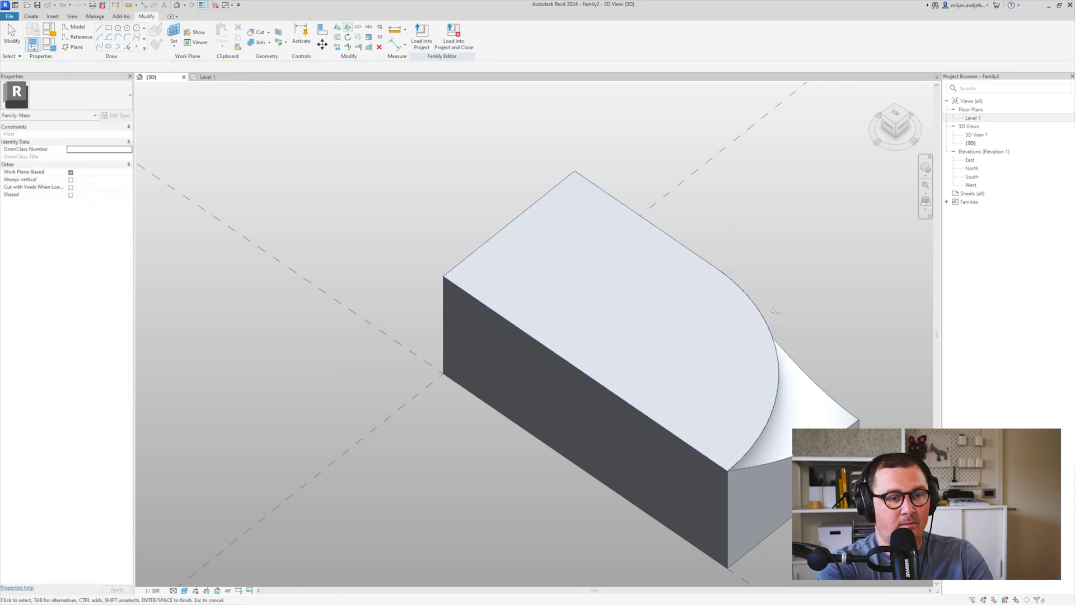
- Mirror a copy of the 90° reference arc about an axis drawn from its end on the long edge across the top face
left_click(765, 324)
key("d")
key("m")
left_click(717, 268)
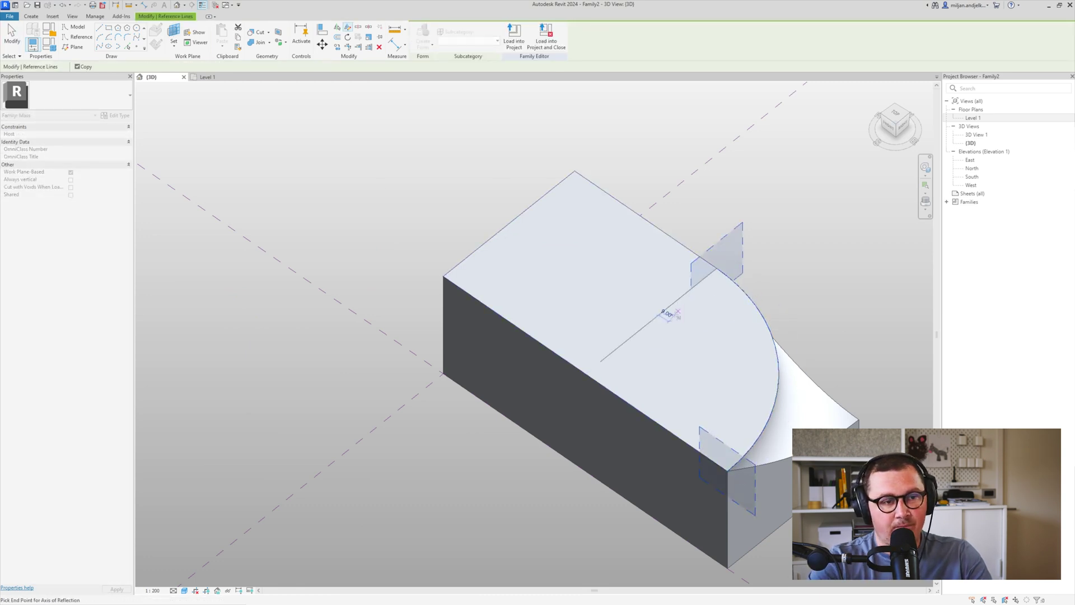
left_click(653, 319)
key("Escape")
middle_click_drag(493, 348, 476, 364, "shift")
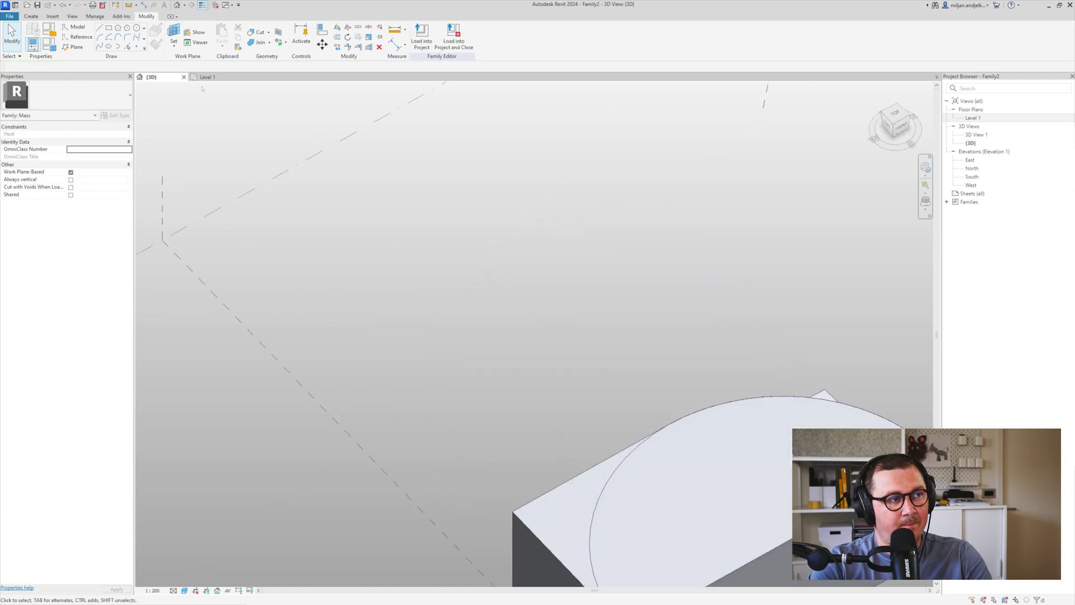
- In the Level 1 plan, draw a diagonal reference plane through the arc centre to the box's uncut corner
left_click(207, 78)
key("r")
key("p")
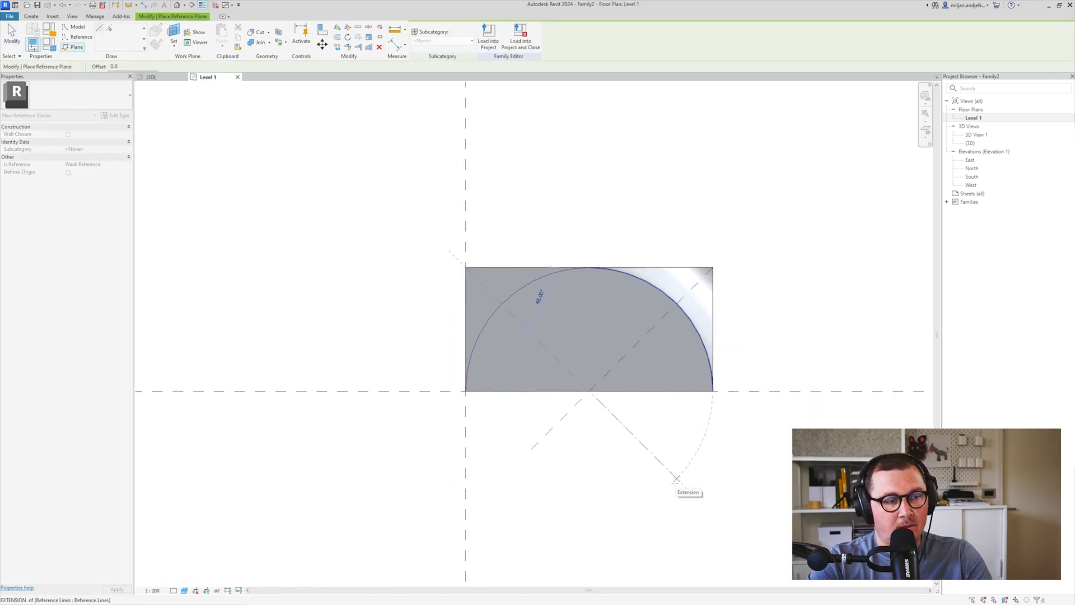
left_click(677, 475)
left_click(468, 264)
key("ctrl+Tab")
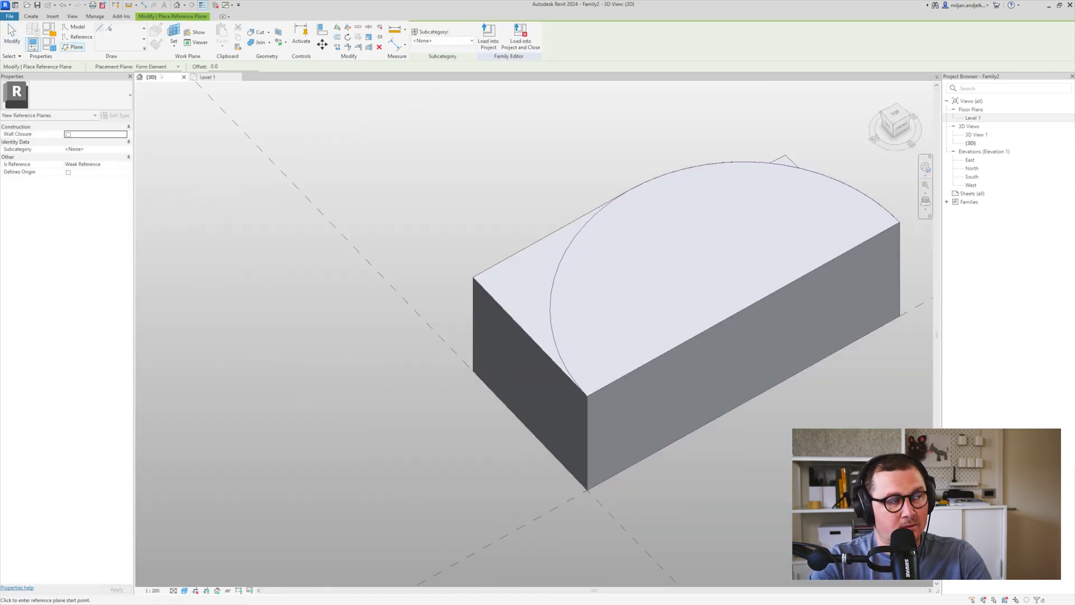
key("Escape")
- On reference plane 02 in the 3D view, draw model lines from the uncut upper corner to the mirrored arc and down the corner edge
left_click(101, 28)
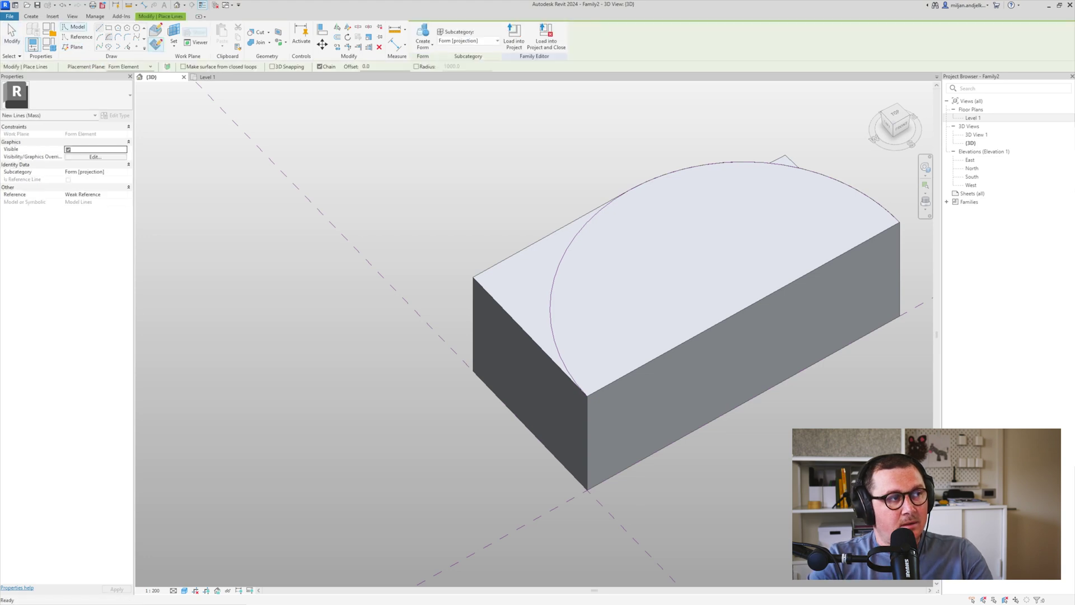
left_click(132, 66)
left_click(132, 102)
left_click(473, 277)
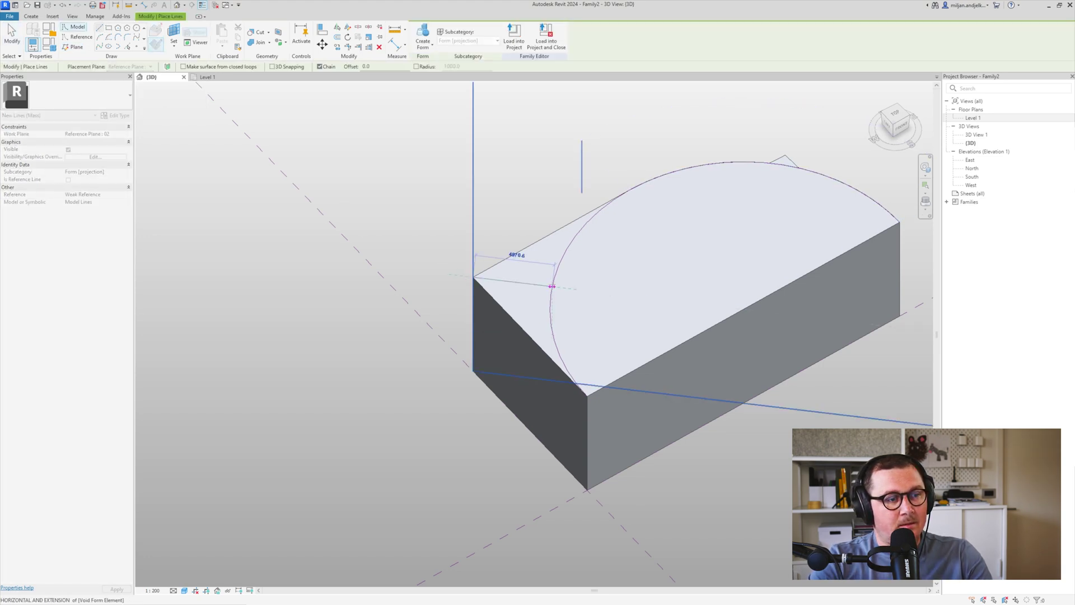
left_click(552, 286)
right_click(614, 291)
left_click(599, 297)
key("Escape")
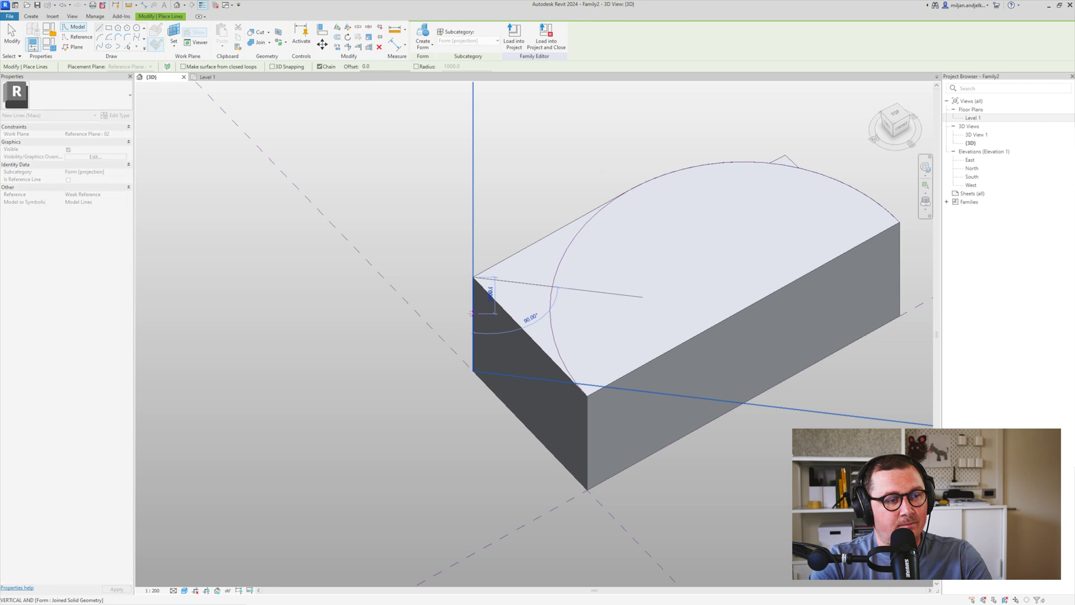
key("Escape")
- Temporarily isolate the two new model lines at the uncut corner
left_click(517, 286)
key("h")
key("i")
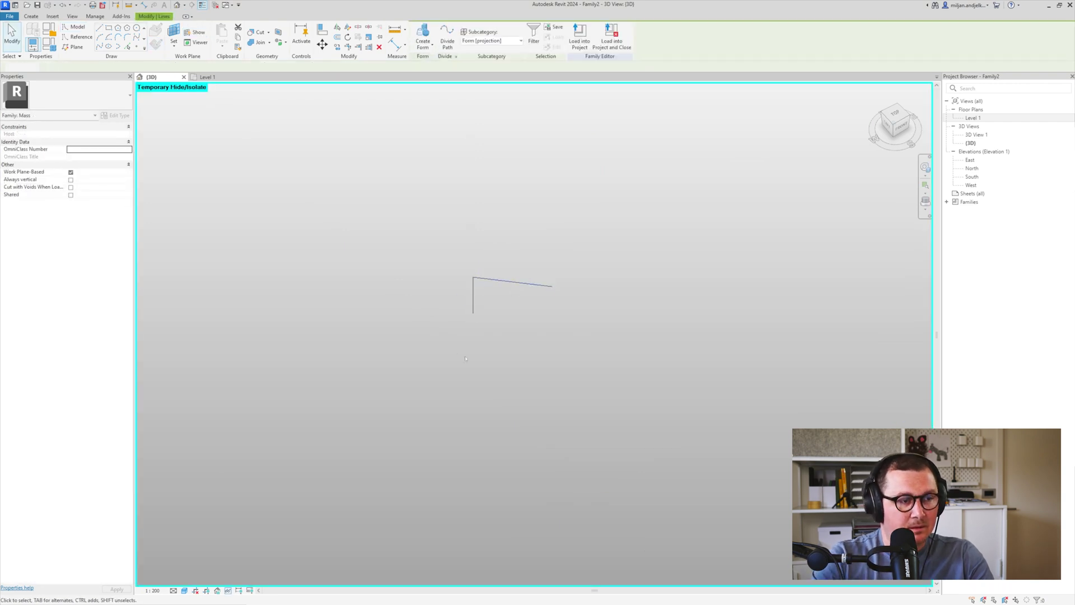
- Draw a diagonal model line at 135° from the upper line's inner end and trim it to a corner with the vertical line
key("l")
key("i")
left_click(551, 274)
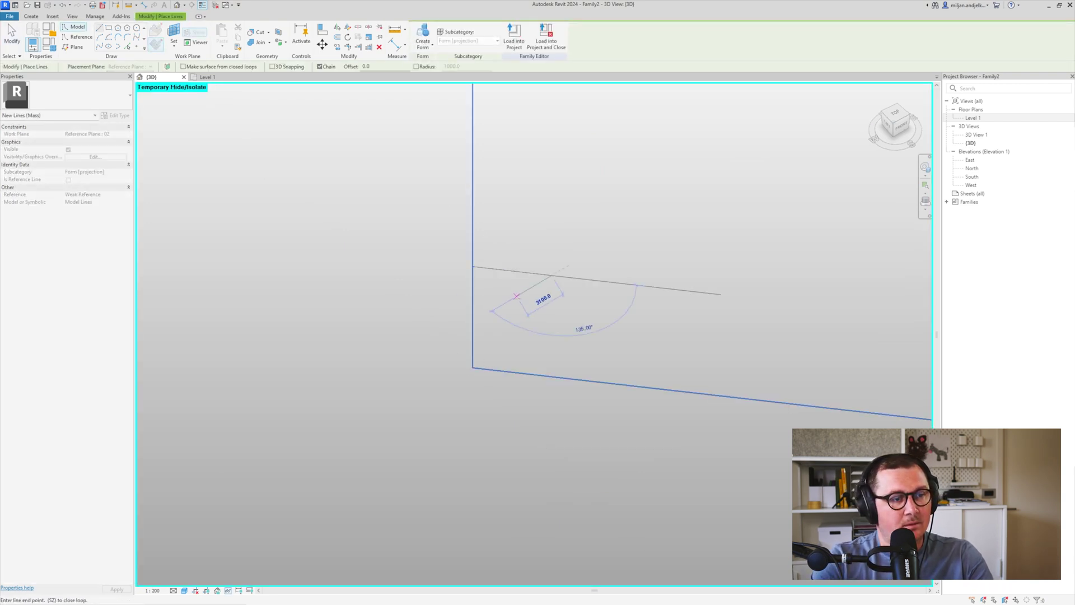
left_click(505, 303)
key("t")
key("r")
left_click(510, 300)
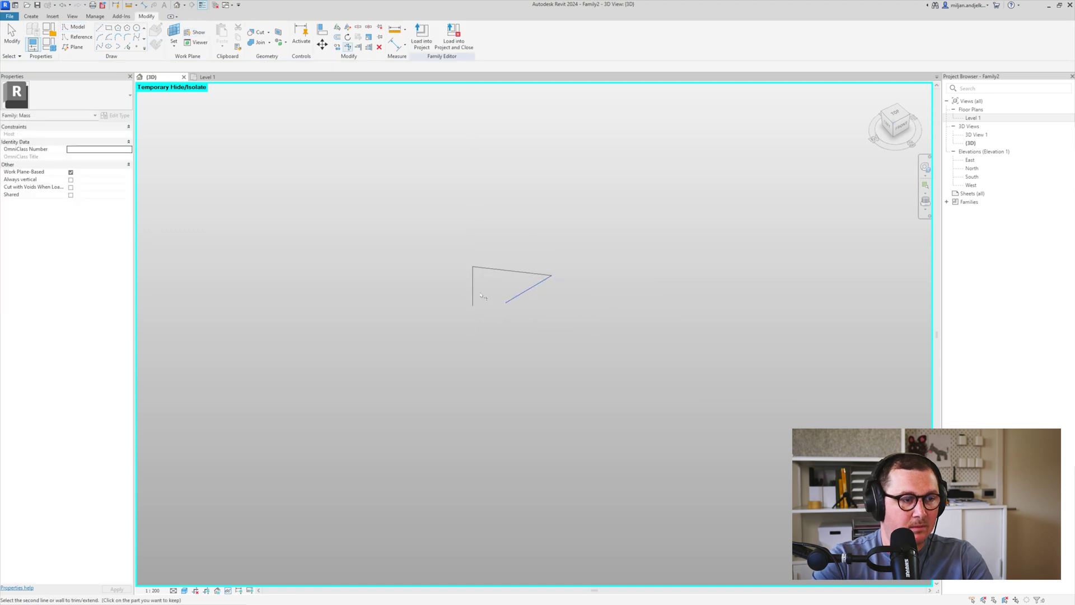
left_click(473, 297)
- Draw a start-end-radius arc from the vertical line's lower end to the upper line's inner end, bulging away from the corner
left_click(99, 37)
left_click(473, 322)
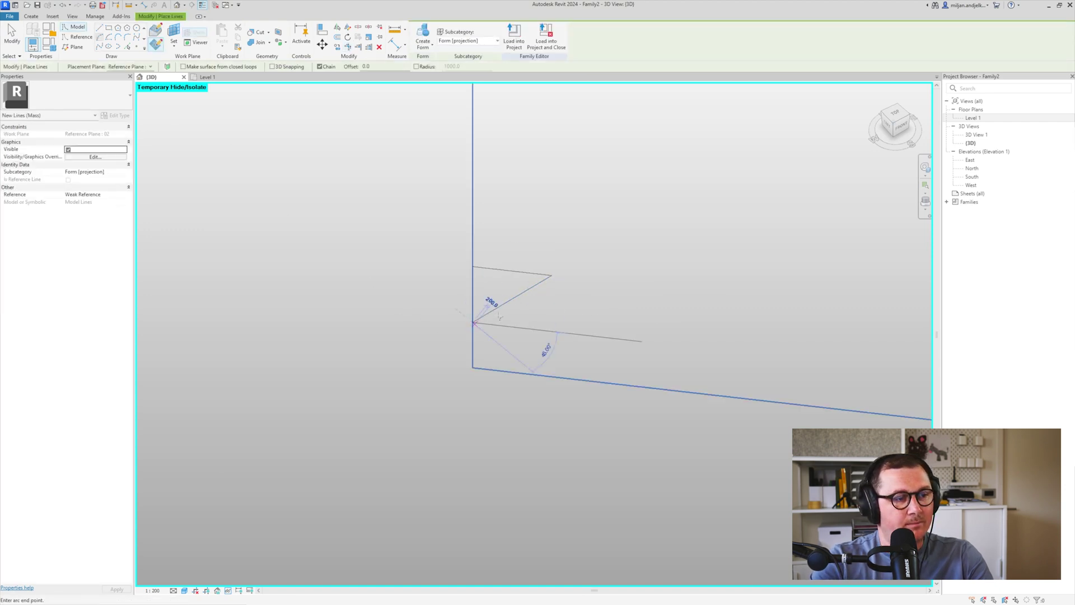
left_click(551, 275)
left_click(551, 289)
left_click(551, 290)
key("Escape")
key("Escape")
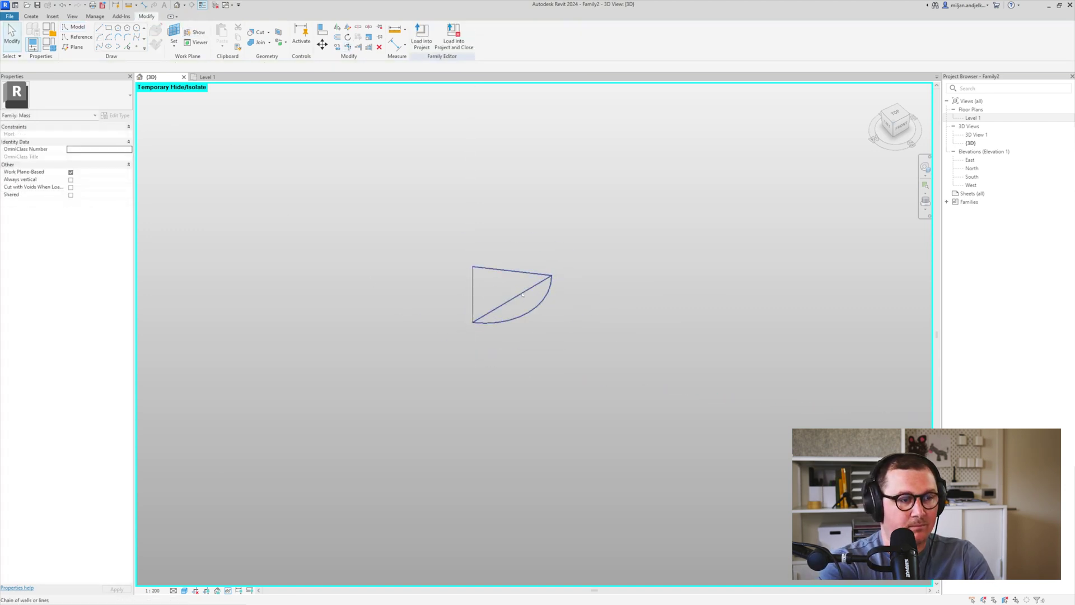
- Delete the diagonal construction line and reset the temporary hide/isolate
left_click(521, 292)
key("Delete")
key("h")
key("r")
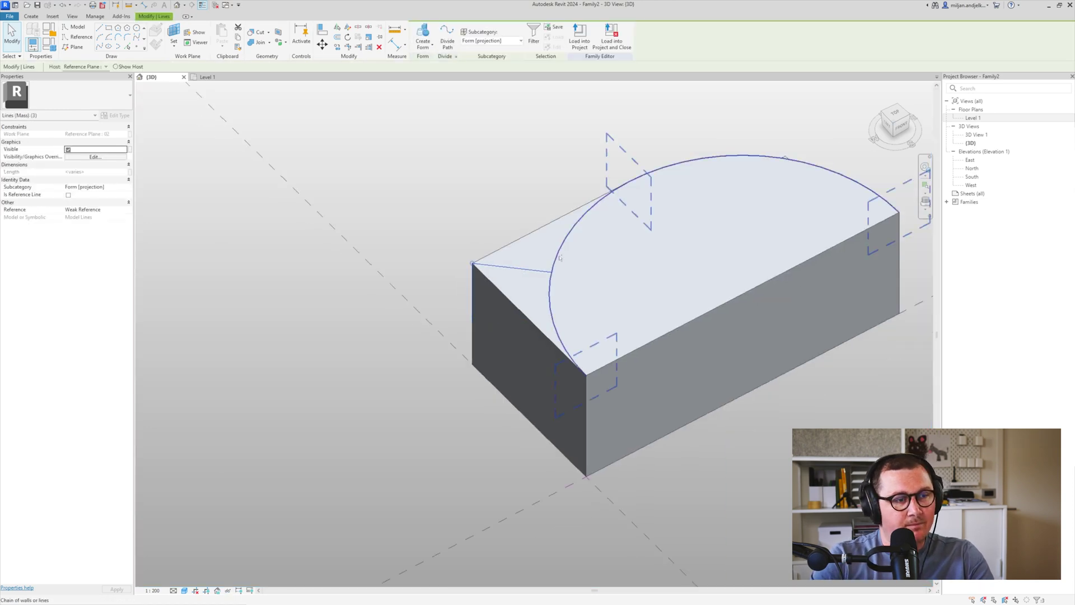
- Create a void form from the corner's closed line-and-arc profile and the adjacent quarter-arc reference line
key("Tab")
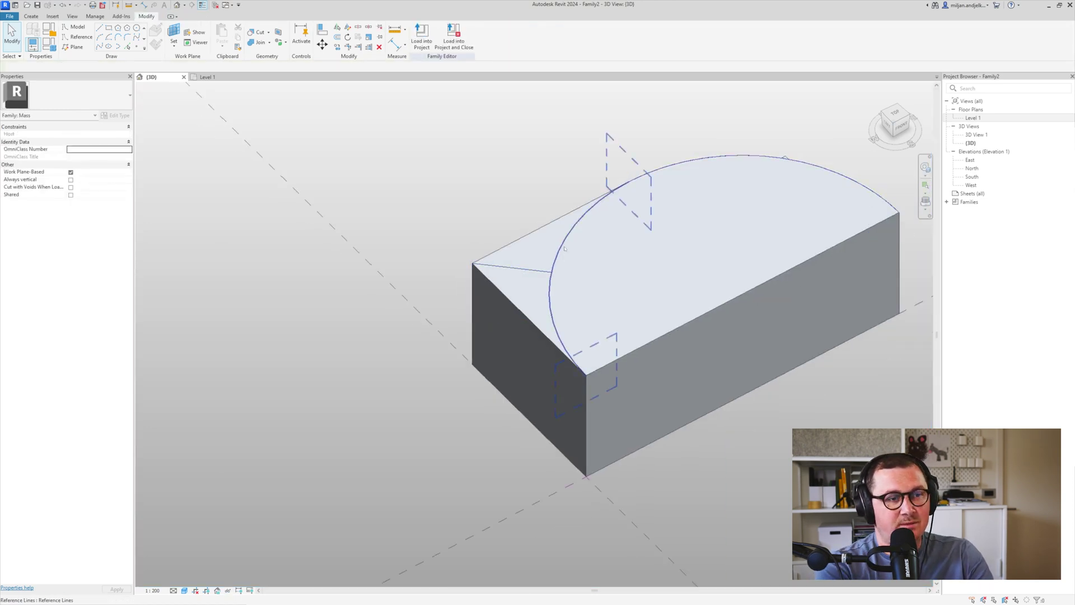
left_click(564, 249)
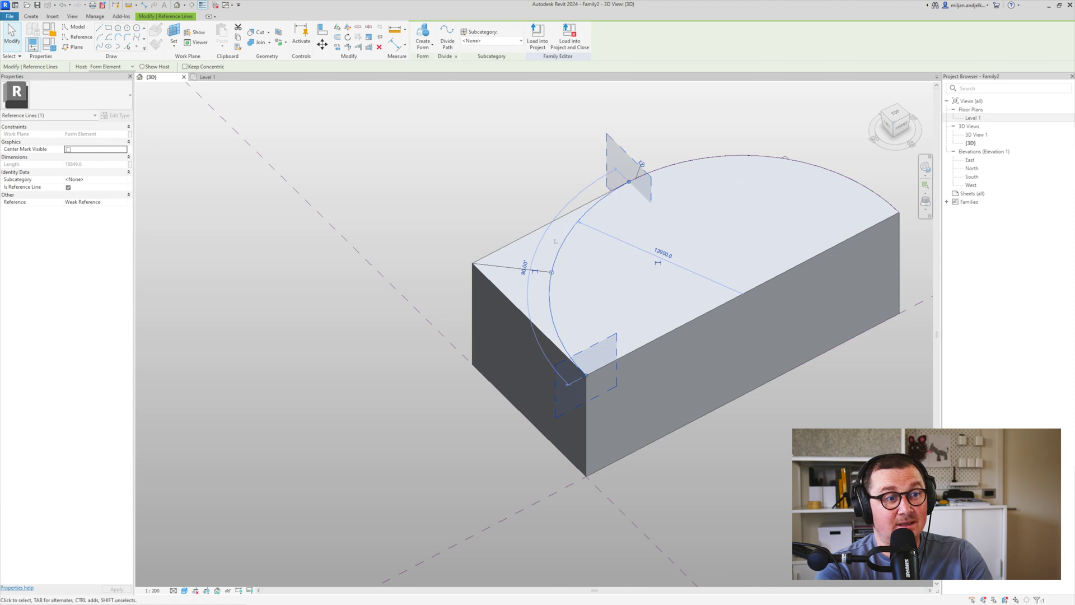
left_click(509, 272)
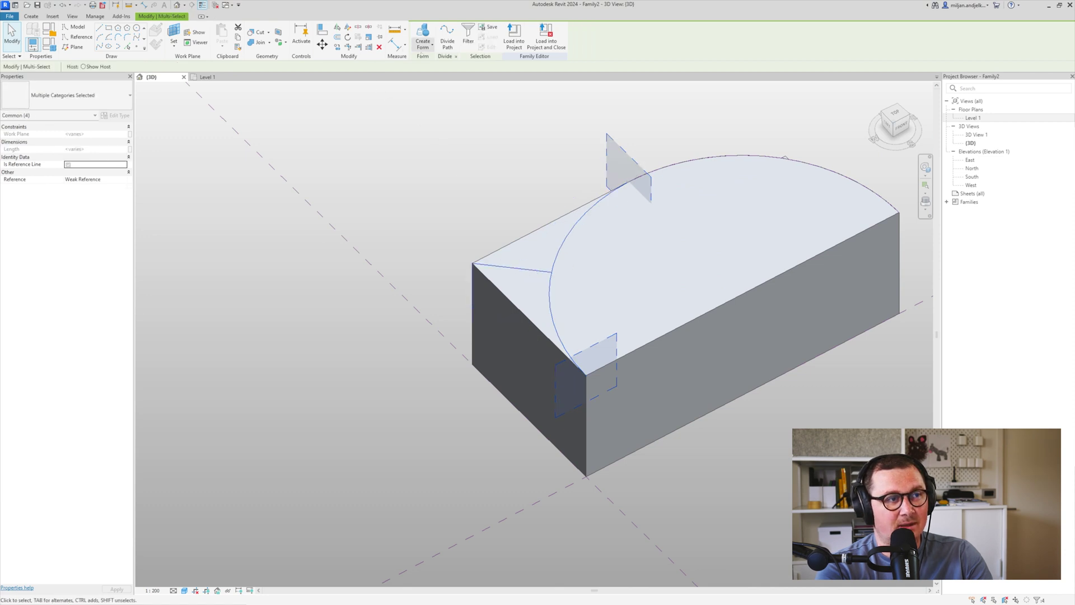
left_click(423, 42)
left_click(426, 79)
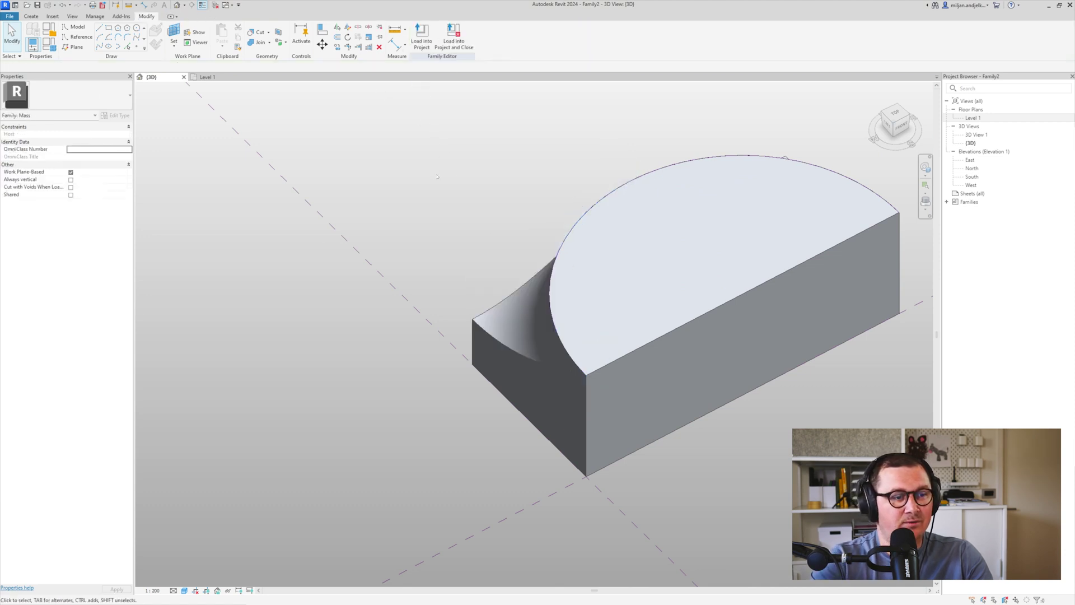
scroll(436, 230, "down", 1)
middle_click_drag(439, 241, 711, 281, "shift")
middle_click_drag(711, 281, 532, 370)
middle_click_drag(532, 369, 603, 275, "shift")
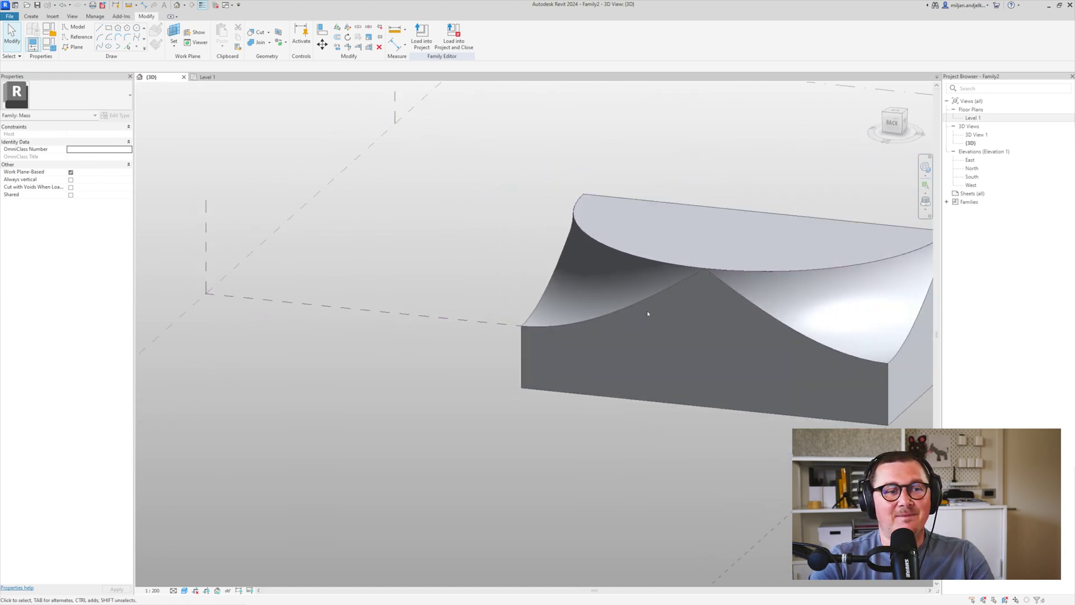
middle_click_drag(643, 312, 578, 375, "shift")
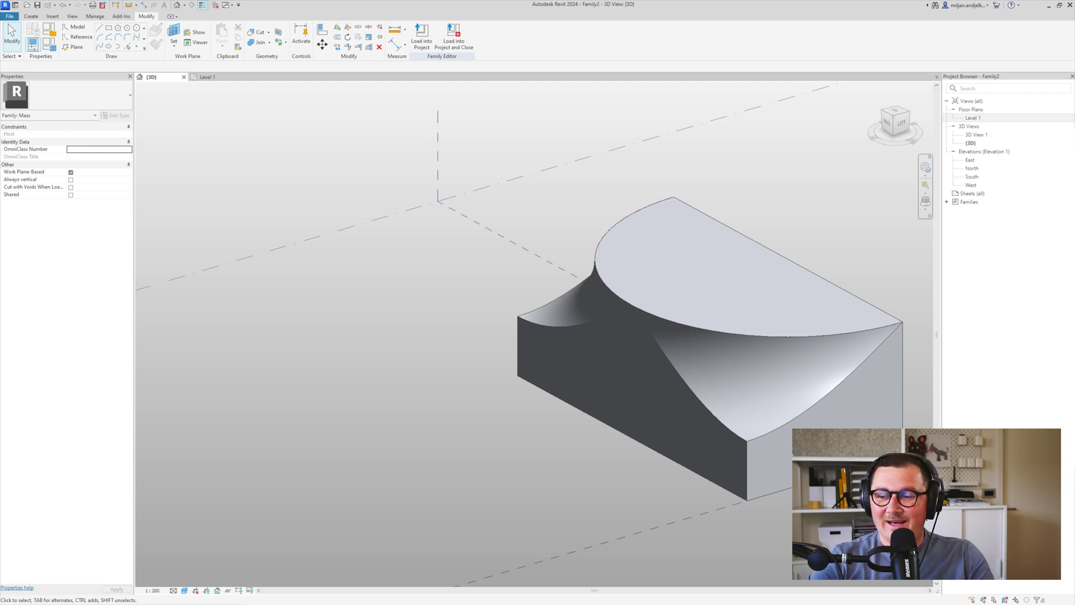
- Switch to the HM_Landscape_1.jpg photo, sketch the curved void profile and a rotation arrow on a screen capture, discard it and return to Revit
key("alt+Tab")
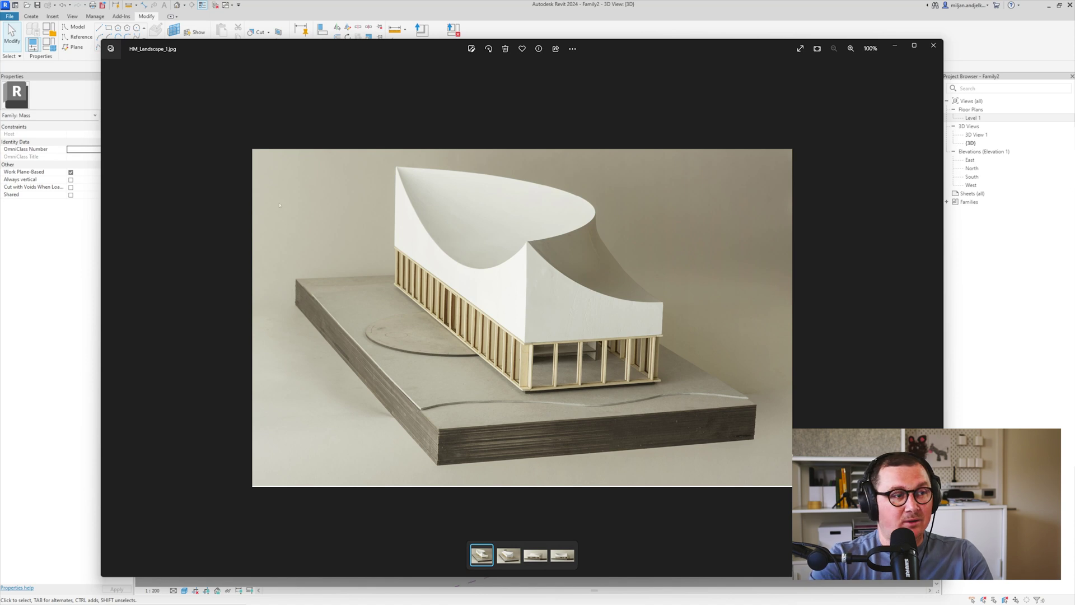
key("Print")
left_click_drag(227, 133, 821, 510)
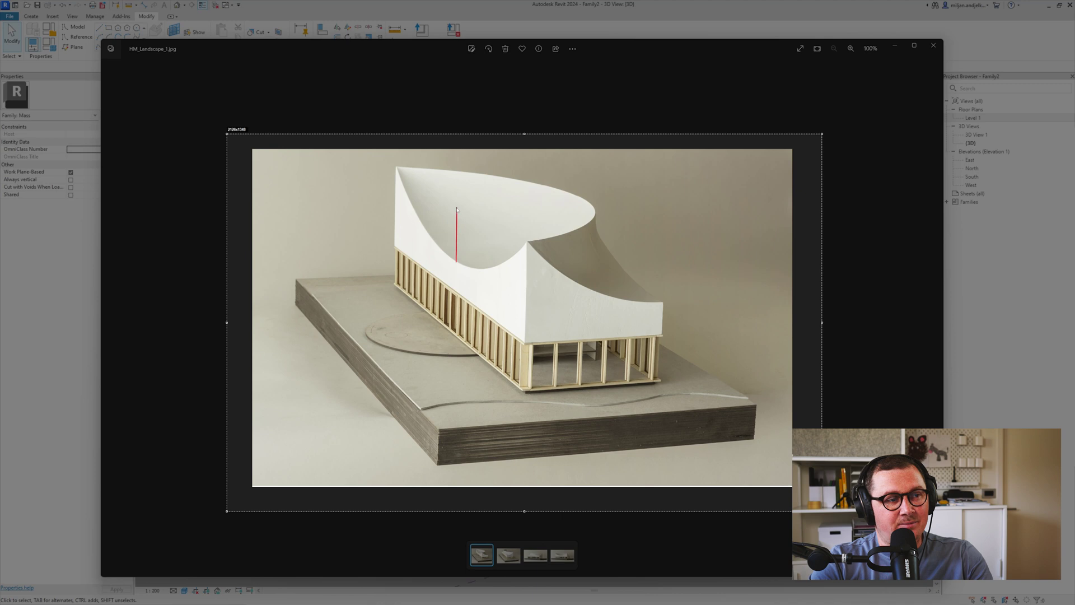
left_click_drag(591, 202, 460, 207)
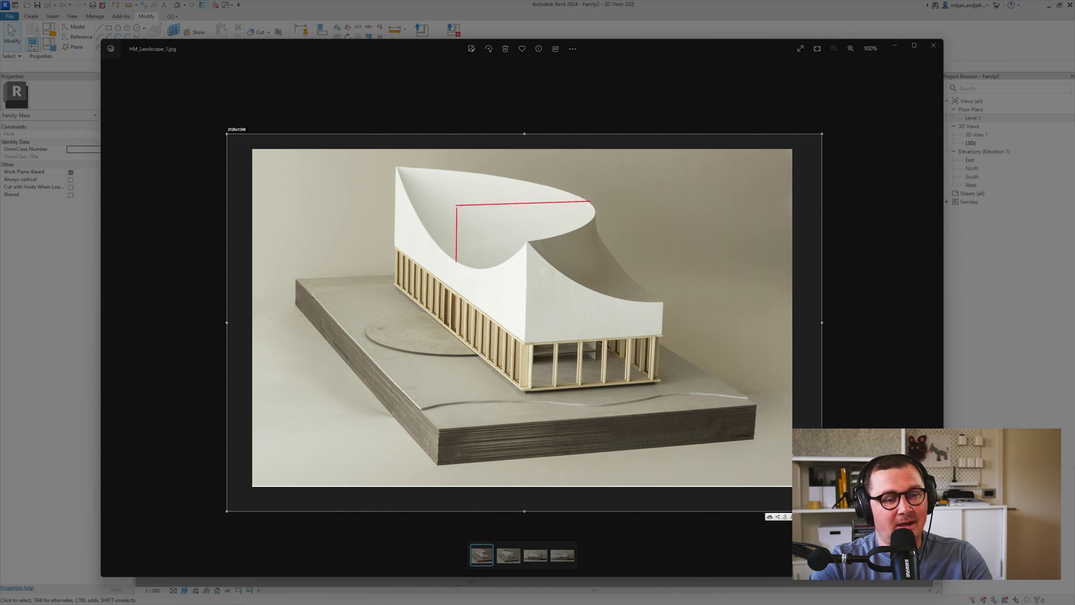
left_click_drag(457, 264, 509, 254)
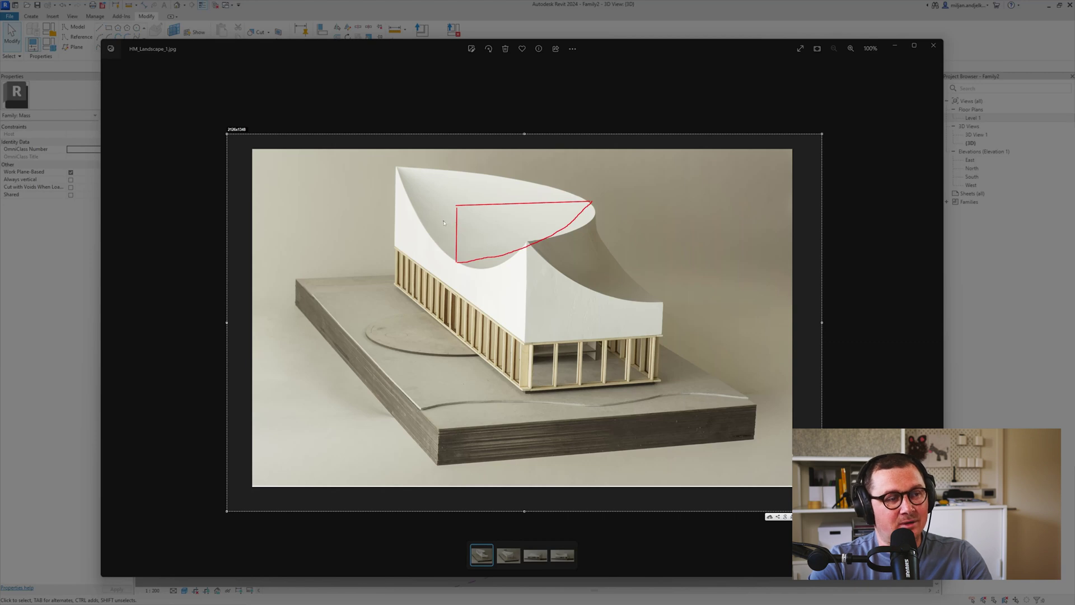
left_click_drag(443, 221, 472, 232)
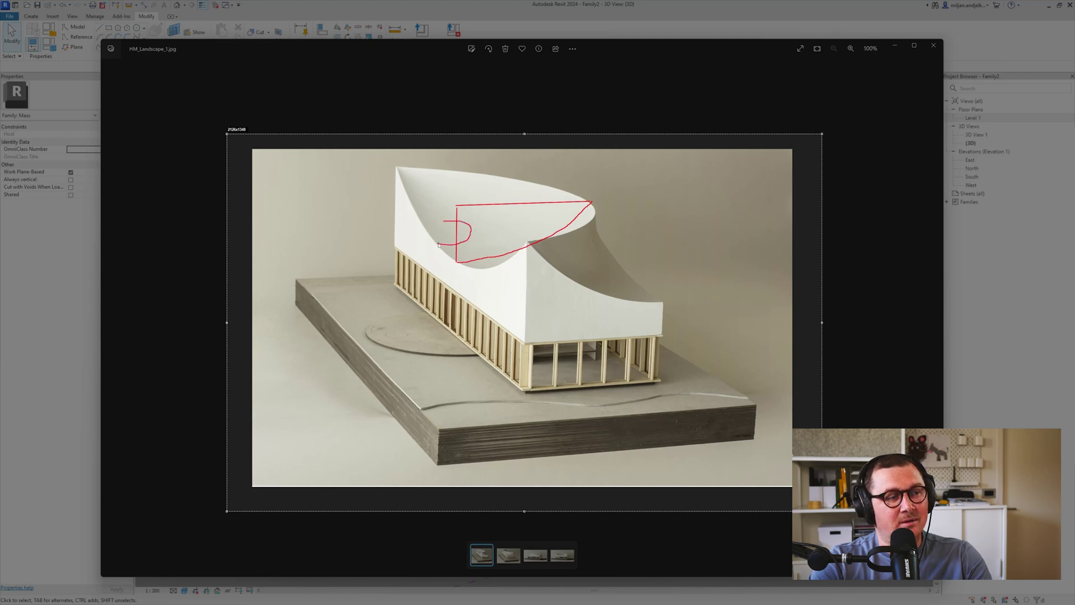
left_click_drag(439, 246, 446, 244)
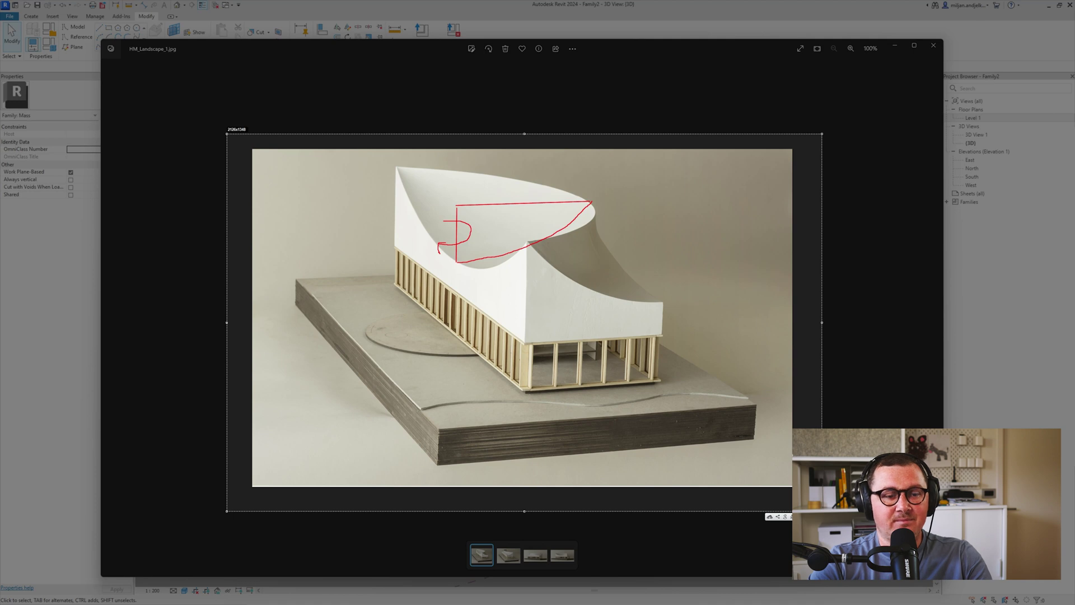
key("Escape")
left_click(980, 62)
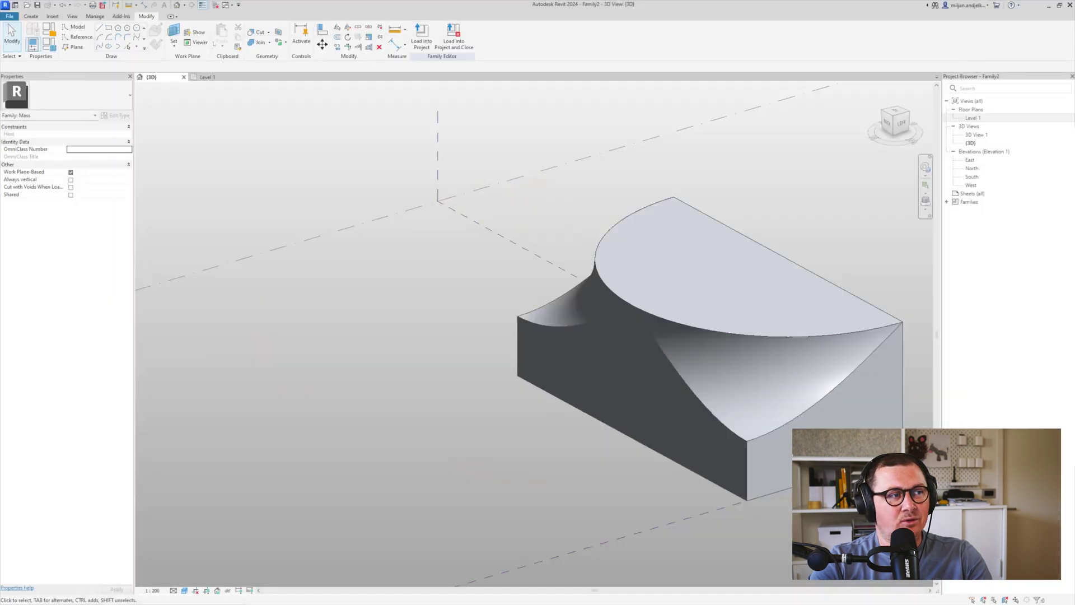
- In the Level 1 plan, draw a vertical reference plane from the semicircle's apex through its centre and name it 03
left_click(207, 77)
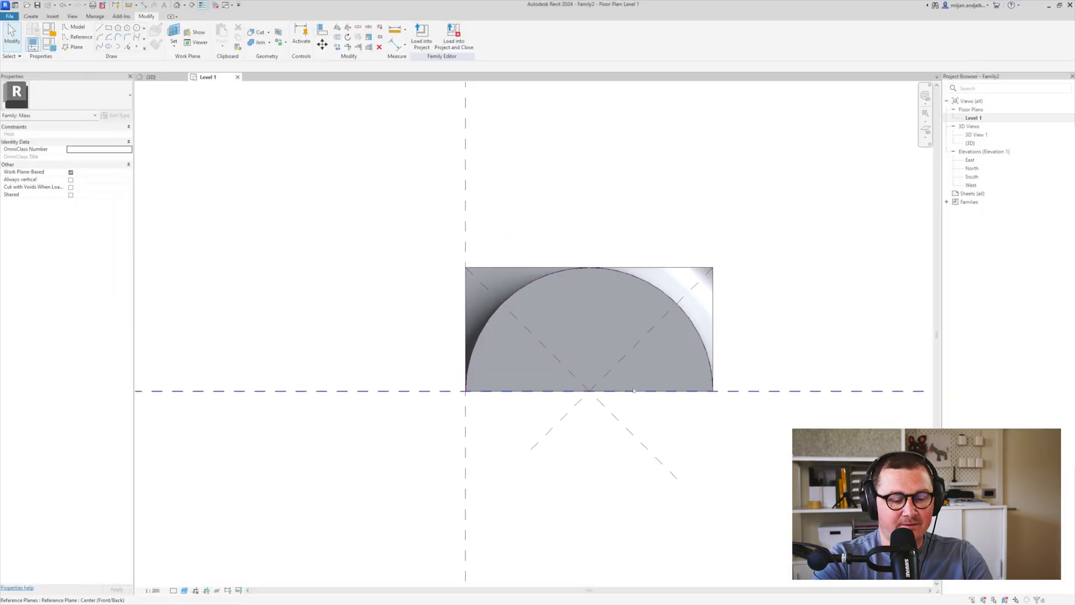
key("r")
key("p")
left_click(589, 268)
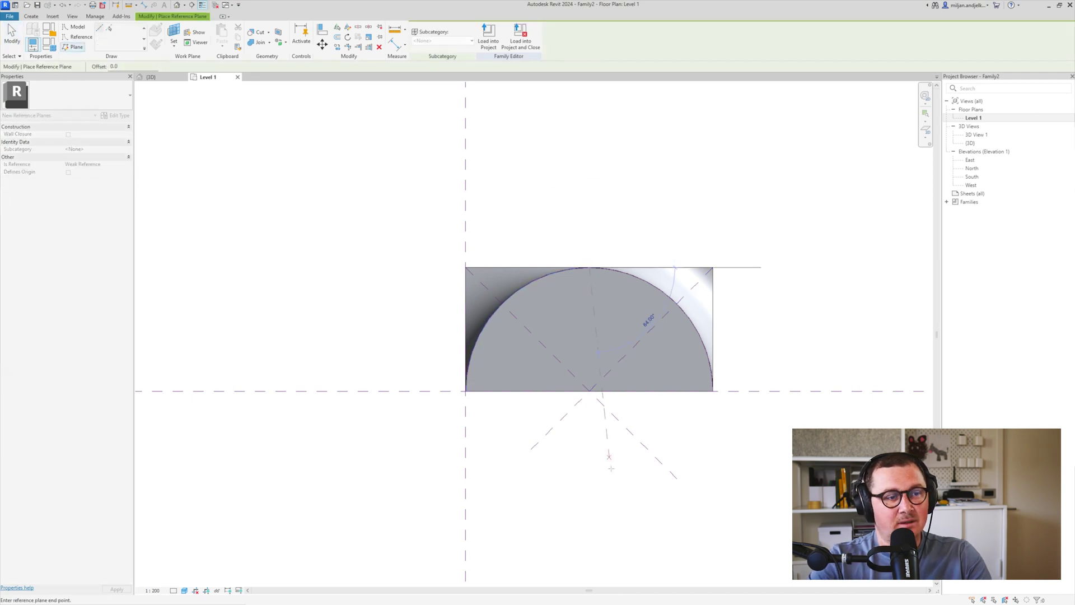
left_click(589, 507)
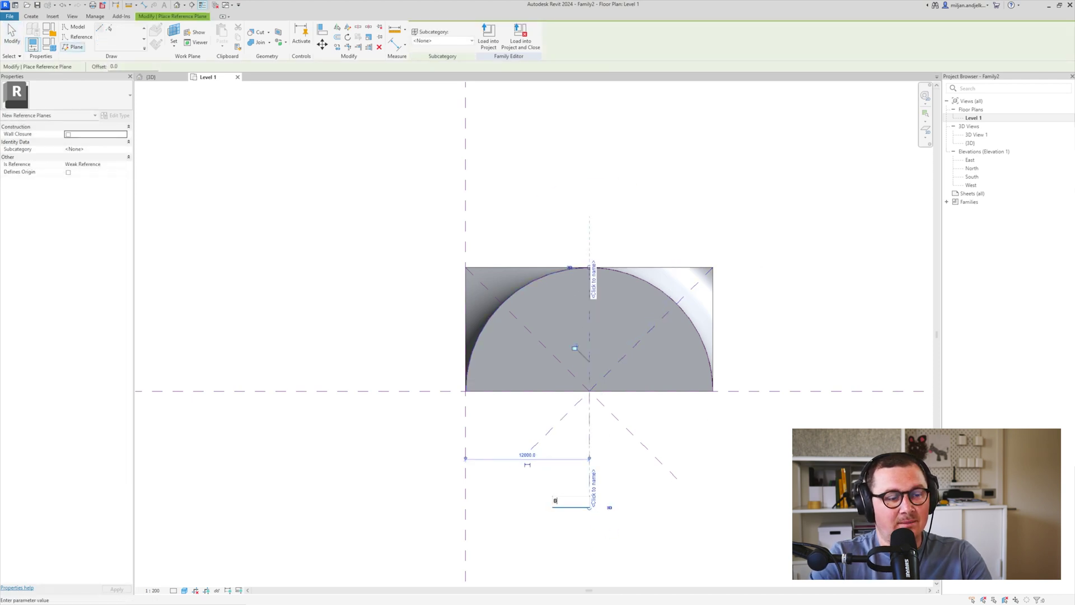
- On reference plane 03 in the 3D view, draw model lines up from the flat face's bottom midpoint to the void's end height and horizontally inward
left_click(151, 77)
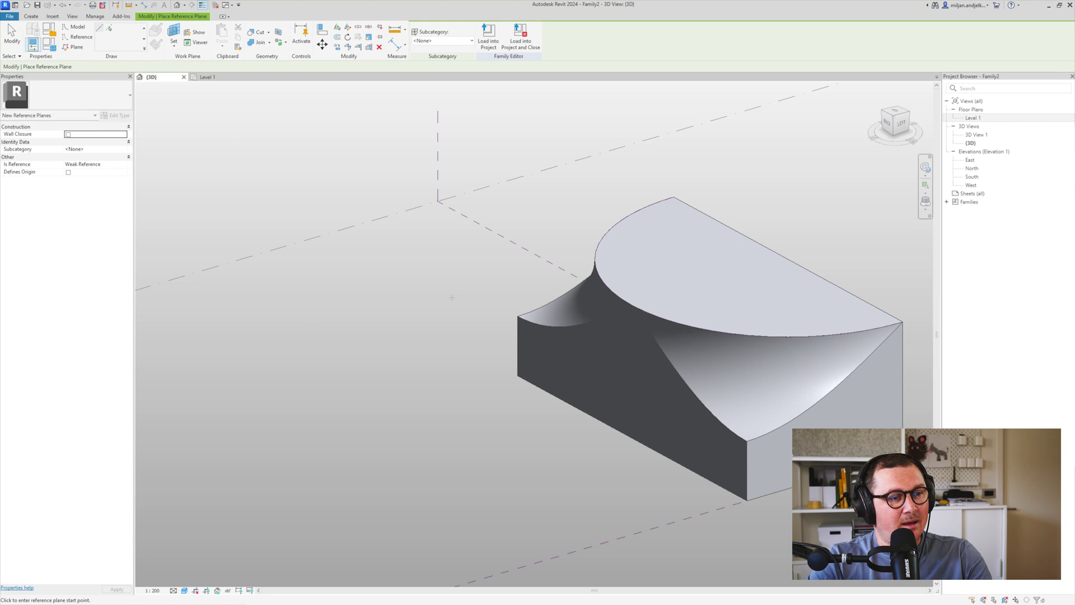
middle_click_drag(425, 370, 529, 326, "shift")
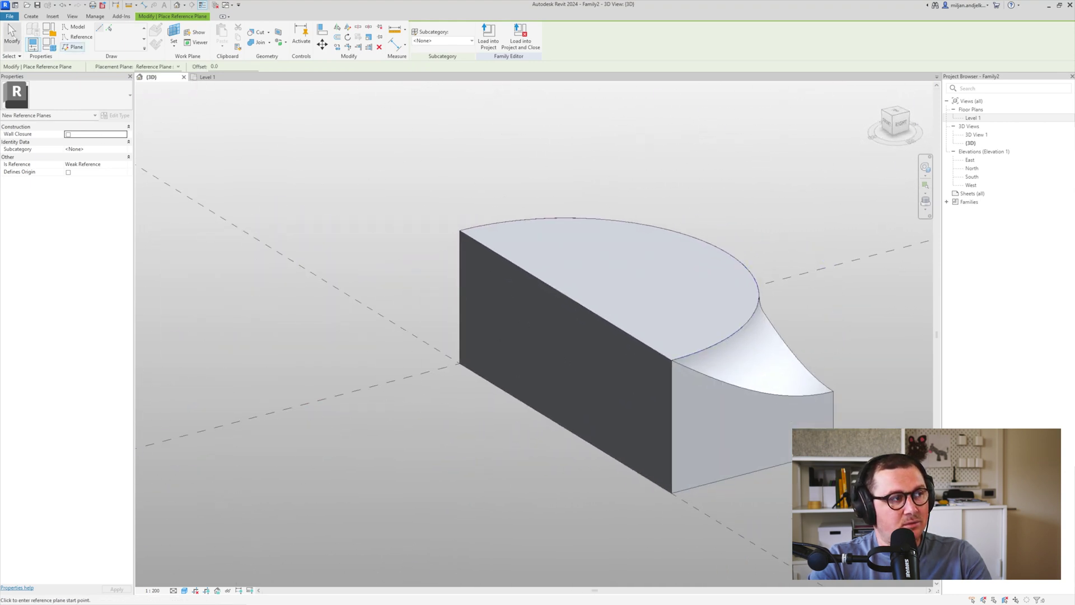
key("Escape")
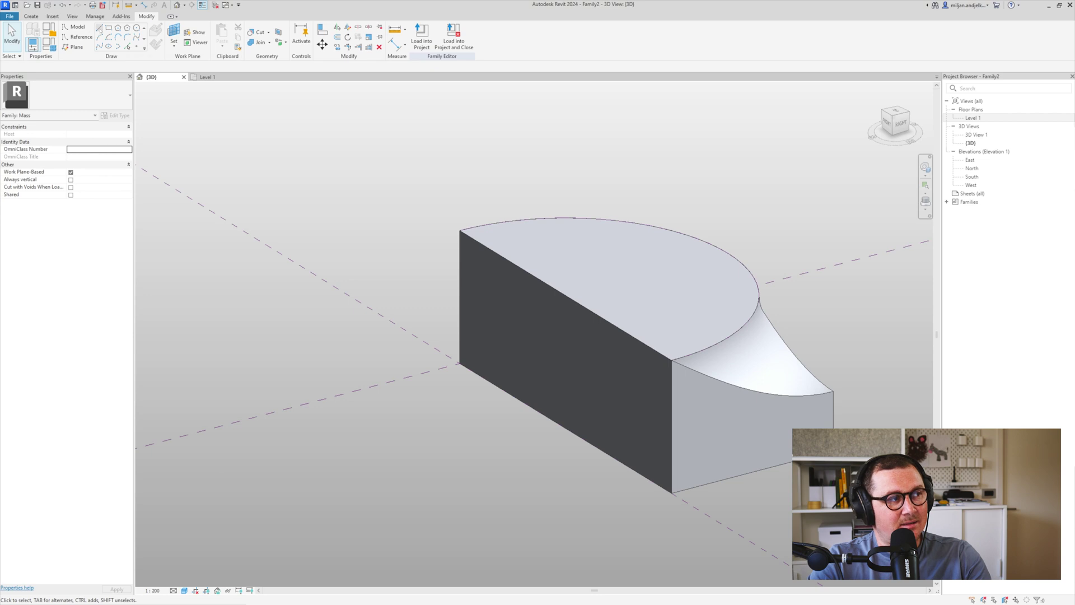
left_click(74, 27)
left_click(132, 67)
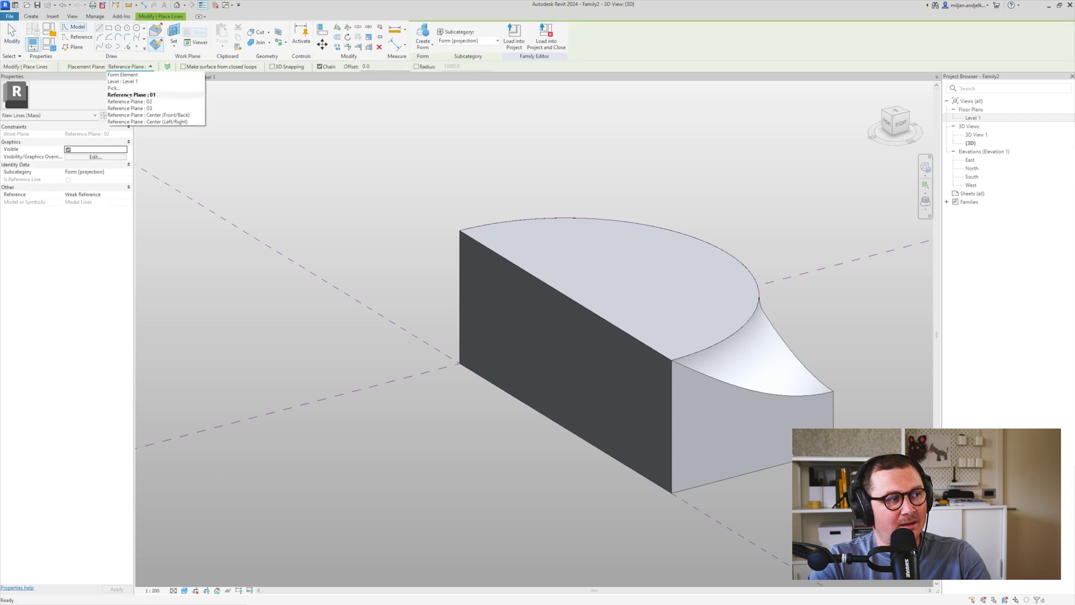
left_click(129, 108)
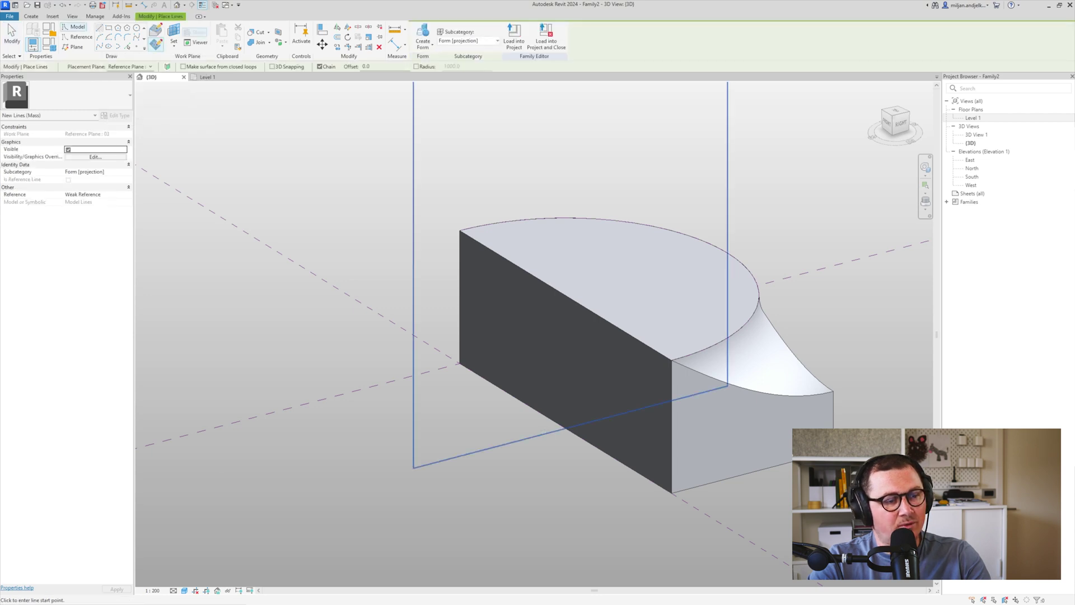
left_click(565, 428)
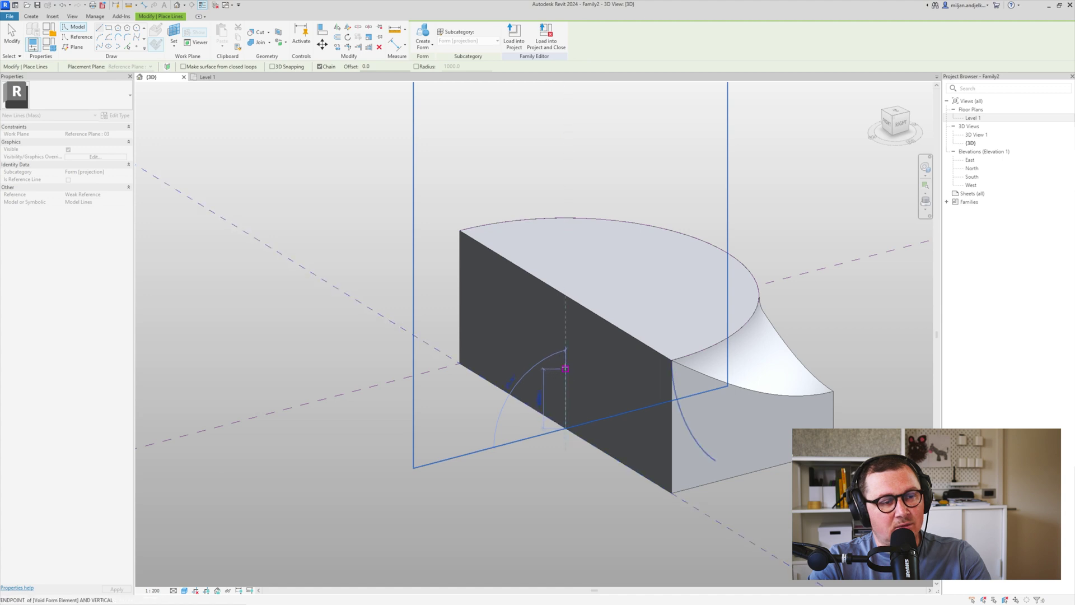
left_click(565, 368)
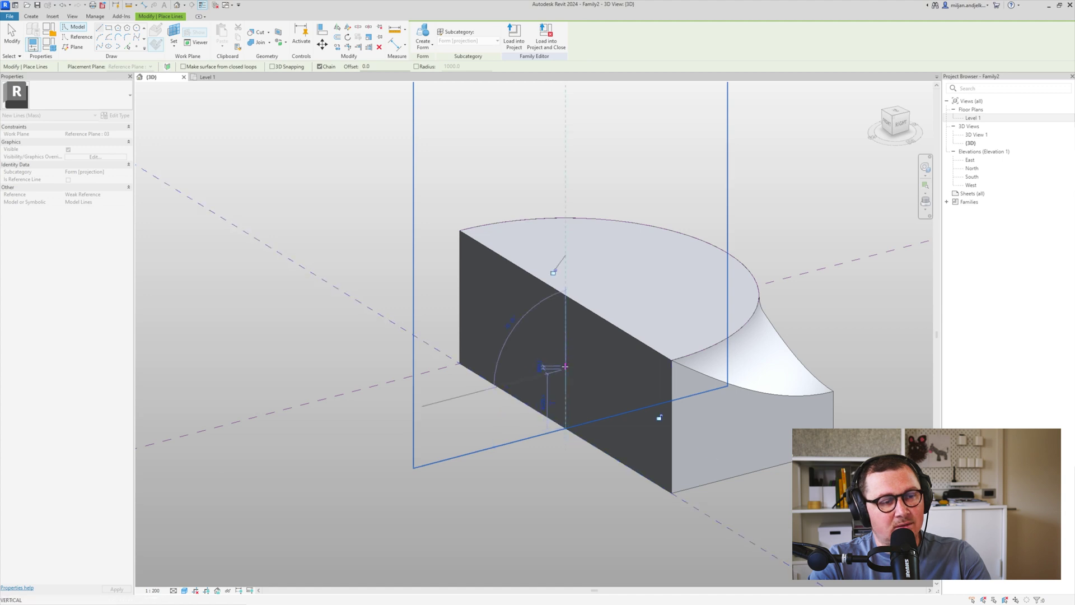
scroll(517, 413, "up", 3)
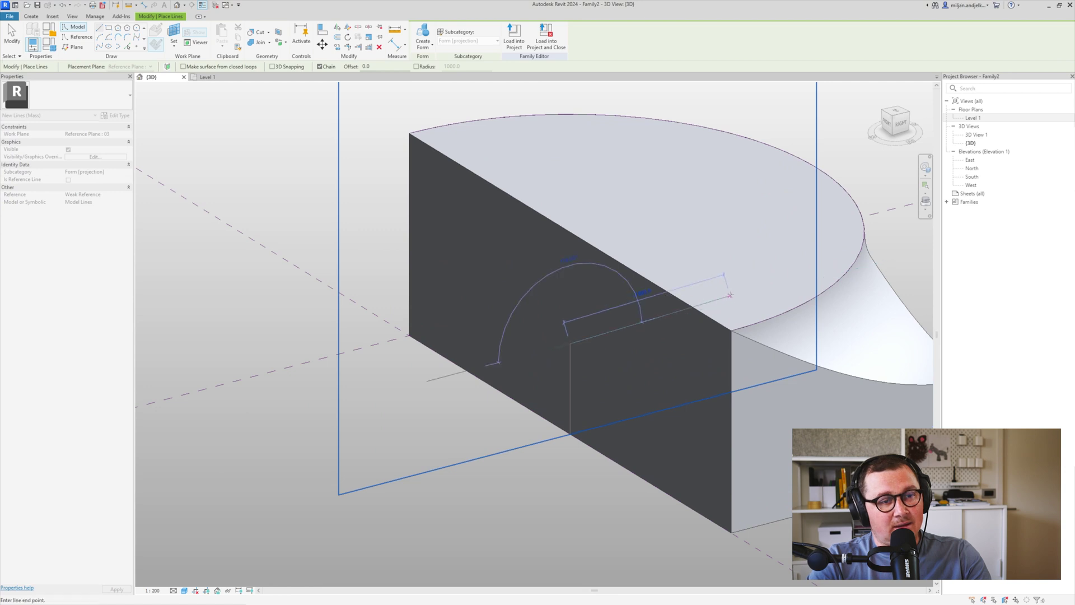
left_click(745, 299)
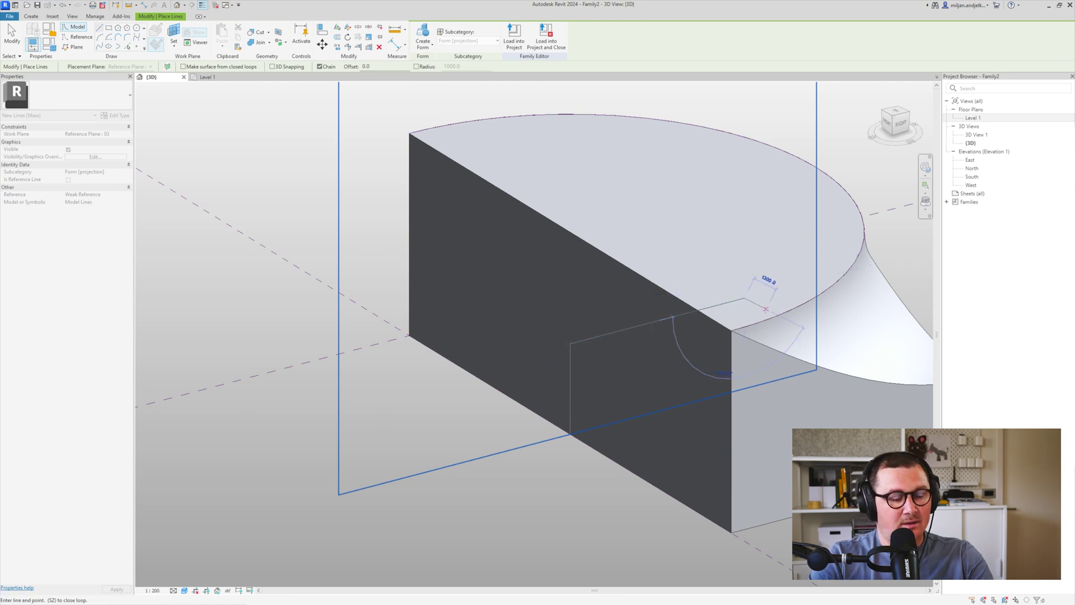
key("Escape")
key("Escape")
- Measure the height of the new vertical line on the flat face and of the cut corner's vertical edge
middle_click_drag(578, 412, 468, 289)
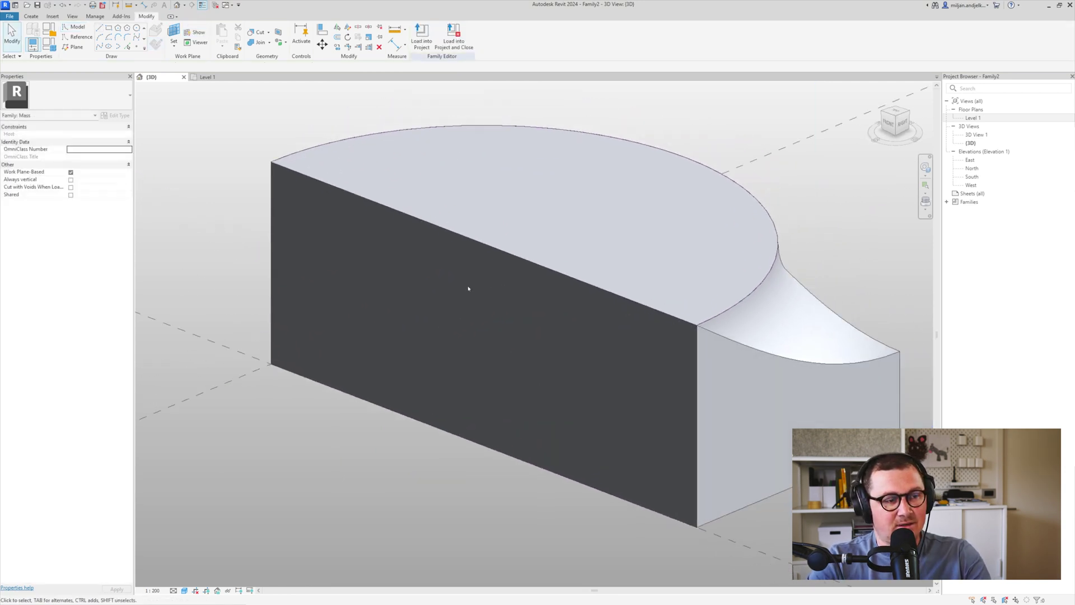
left_click(395, 29)
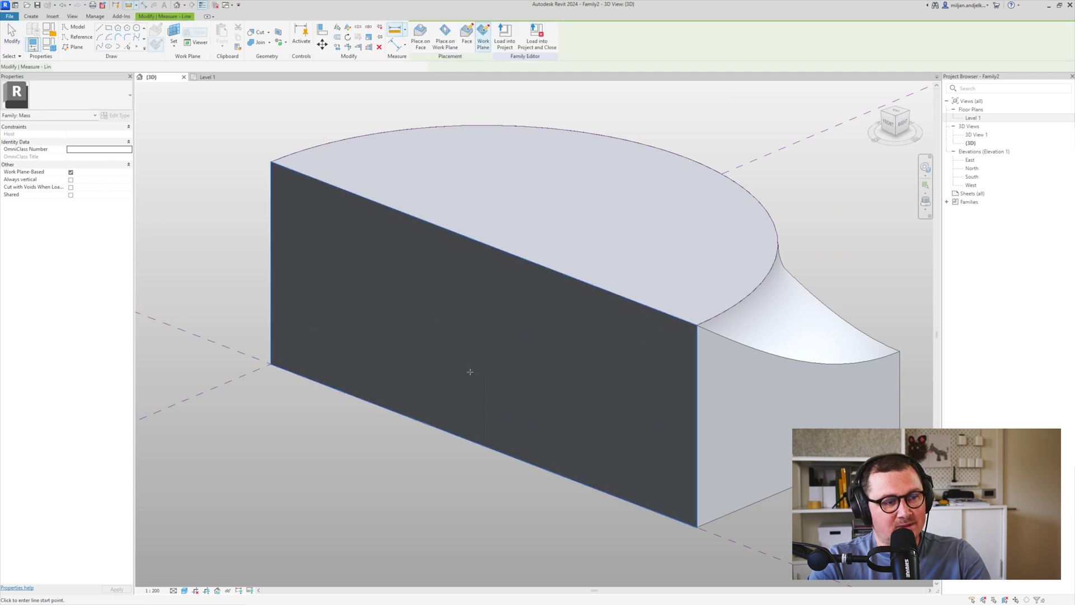
left_click(484, 354)
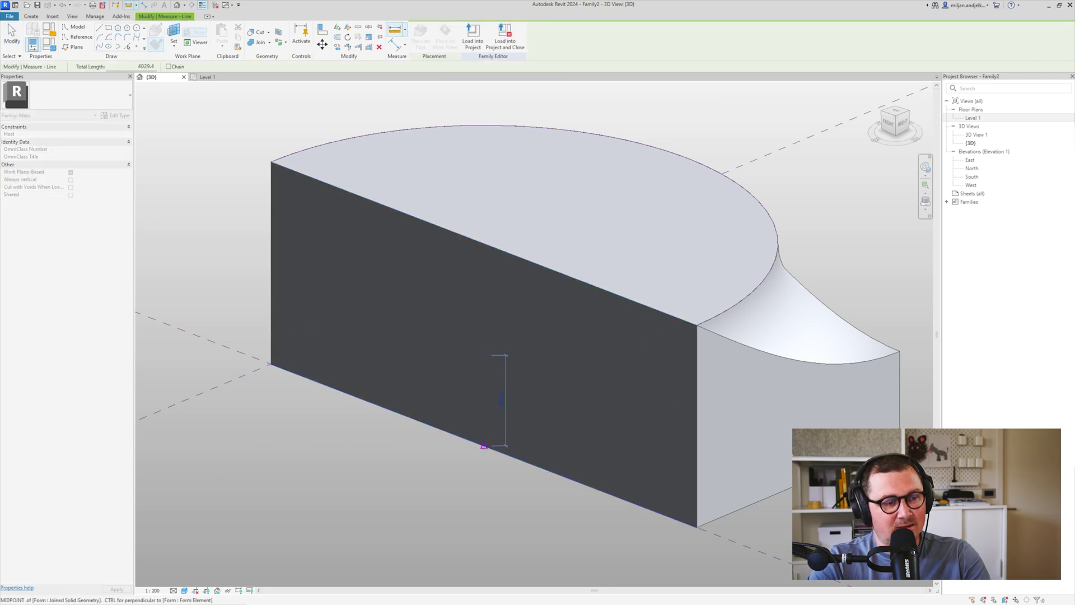
left_click(484, 451)
key("Escape")
middle_click_drag(656, 390, 404, 387)
left_click(647, 438)
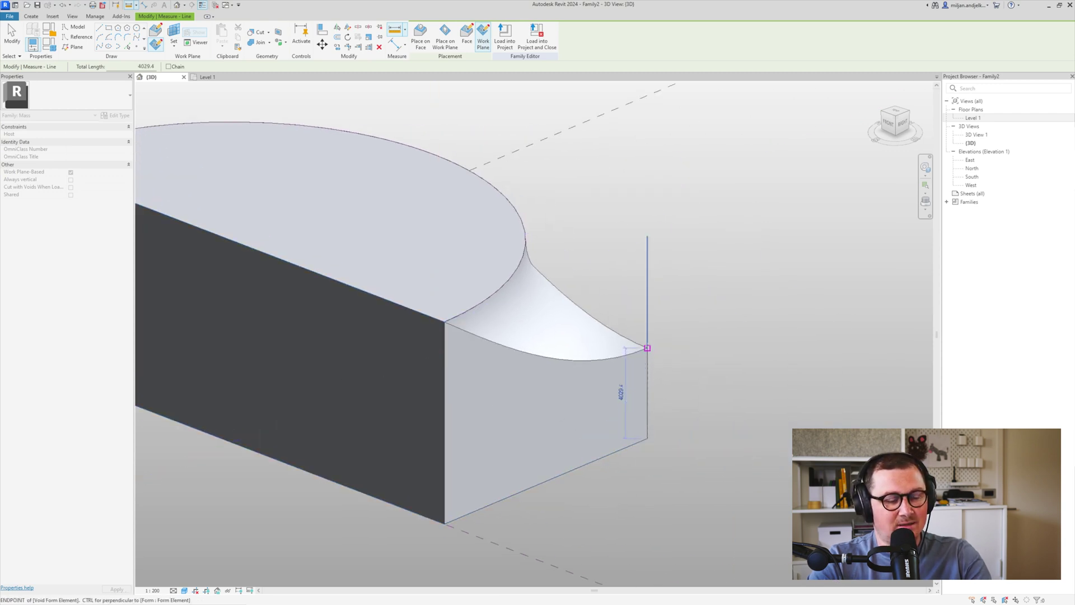
key("Escape")
key("Escape")
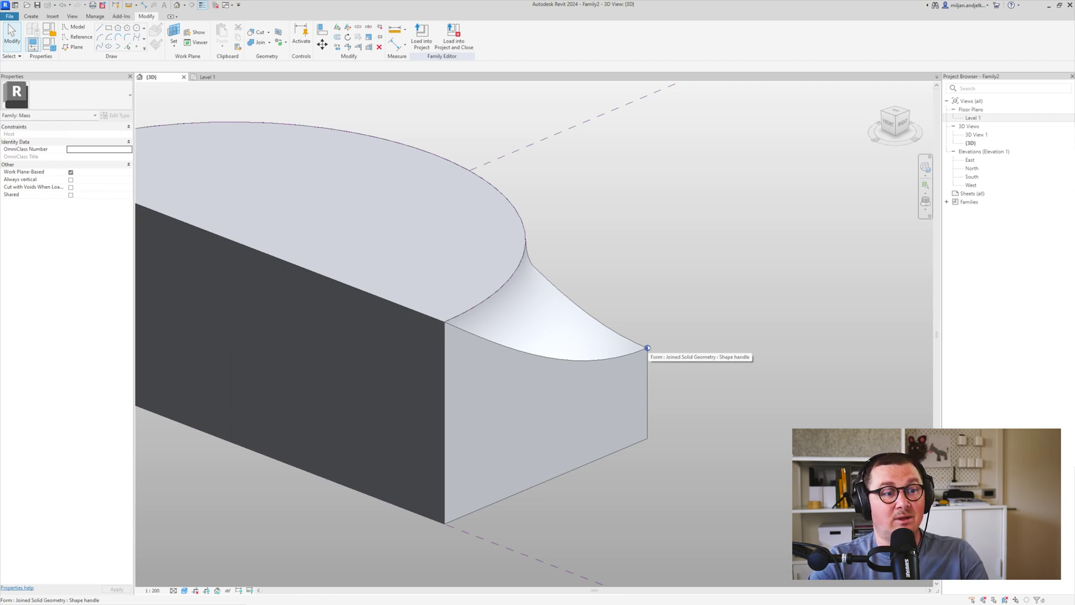
- Draw a vertical model line on reference plane 03 from the semicircle's apex down to the horizontal line's inner end
scroll(647, 348, "down", 2)
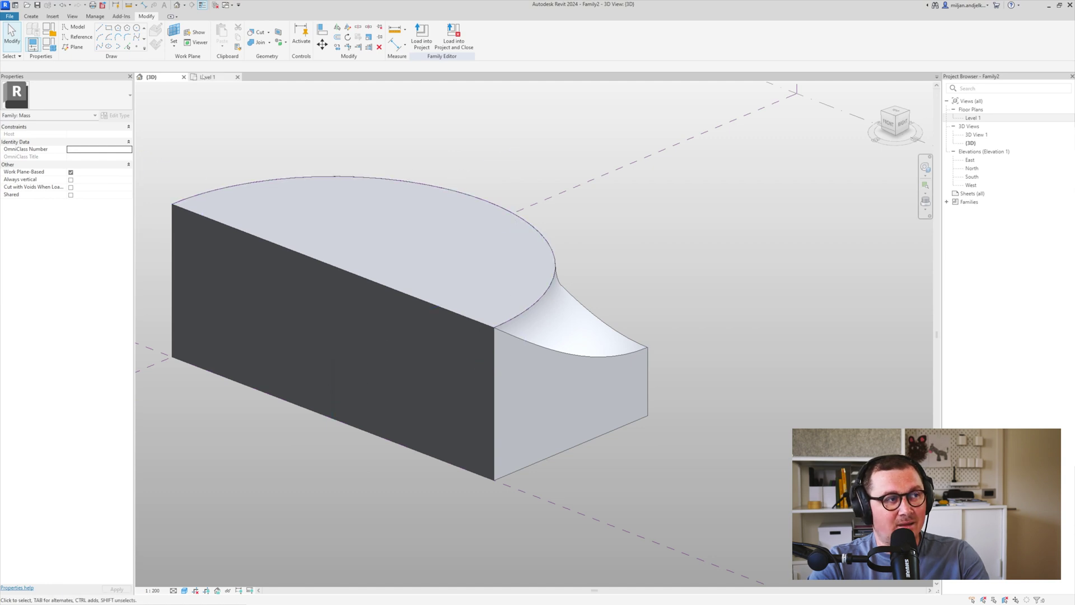
left_click(99, 27)
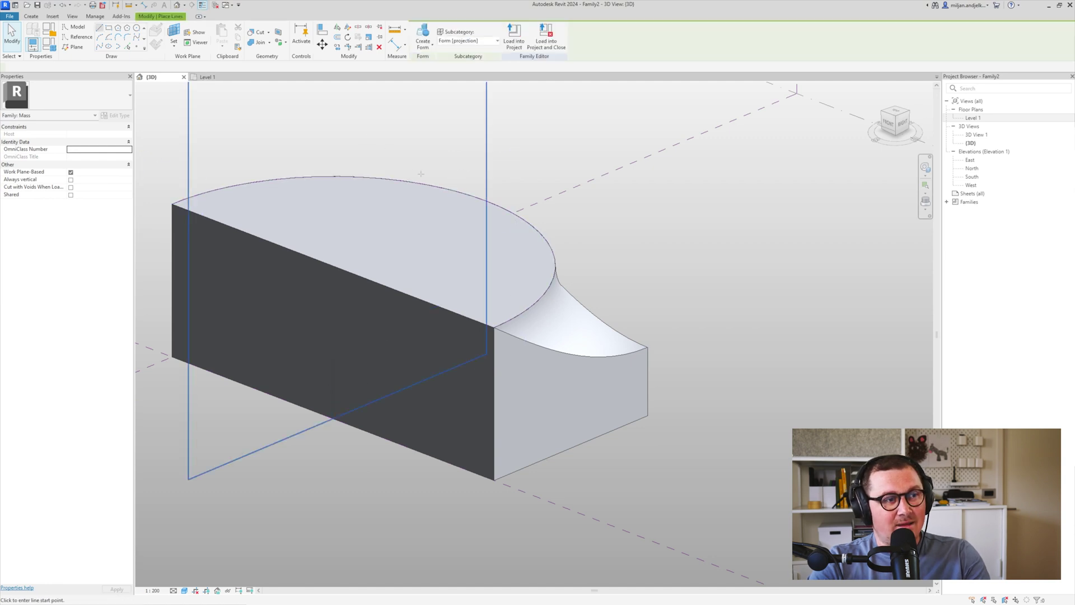
left_click(486, 198)
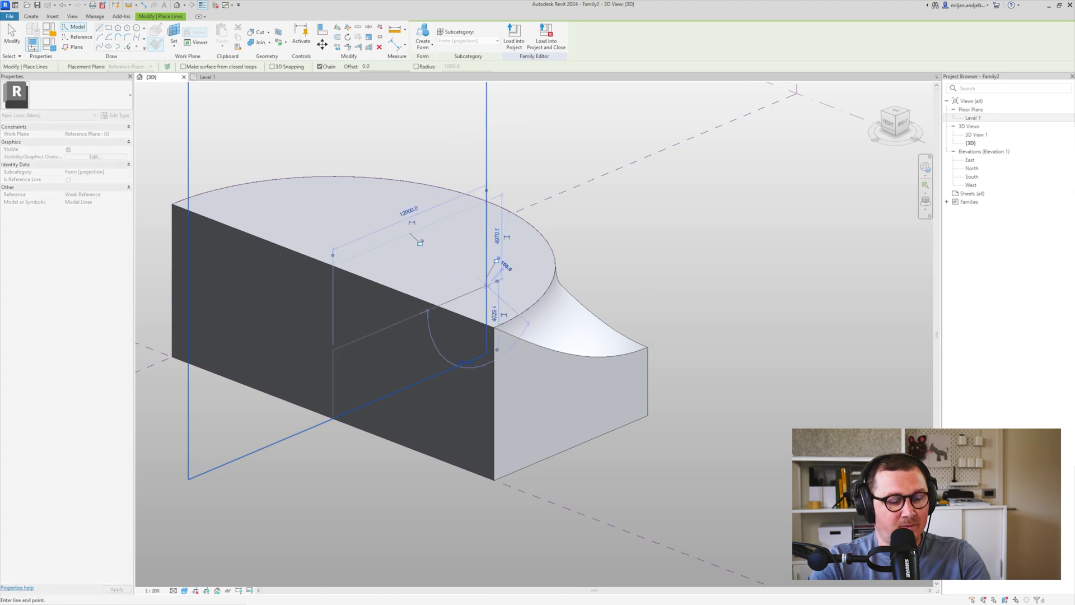
key("Escape")
key("Escape")
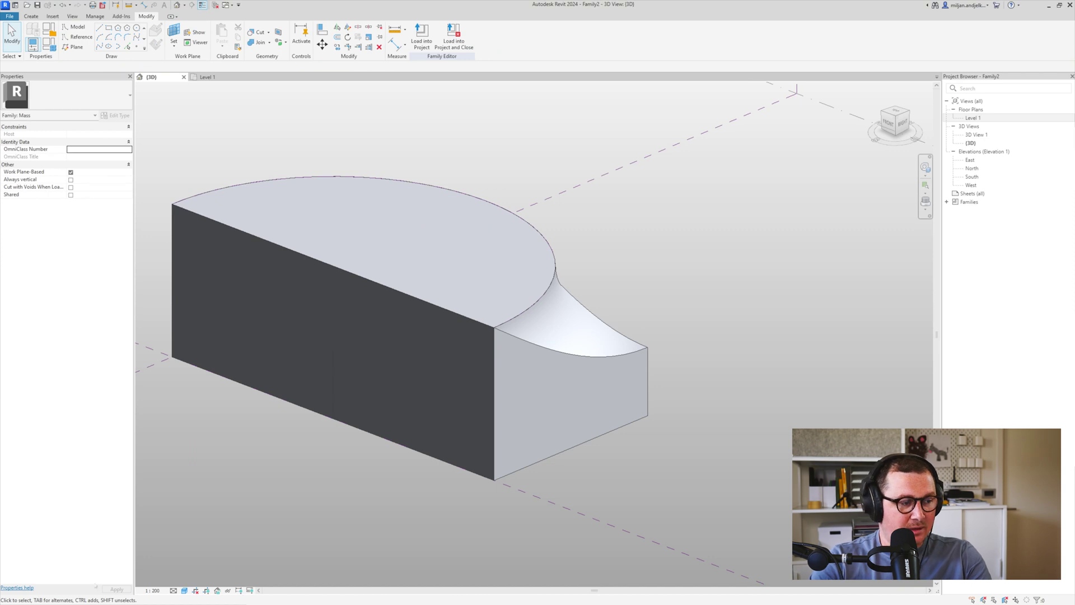
- Set the 3D view to Wireframe and delete the vertical model line beneath the horizontal line at the flat face
left_click(185, 590)
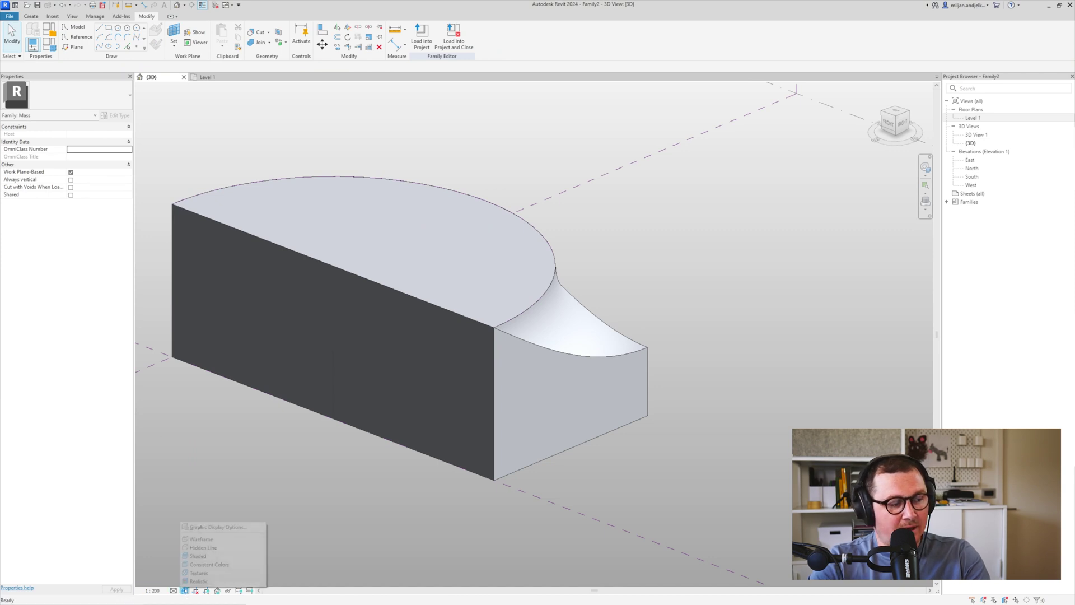
left_click(201, 539)
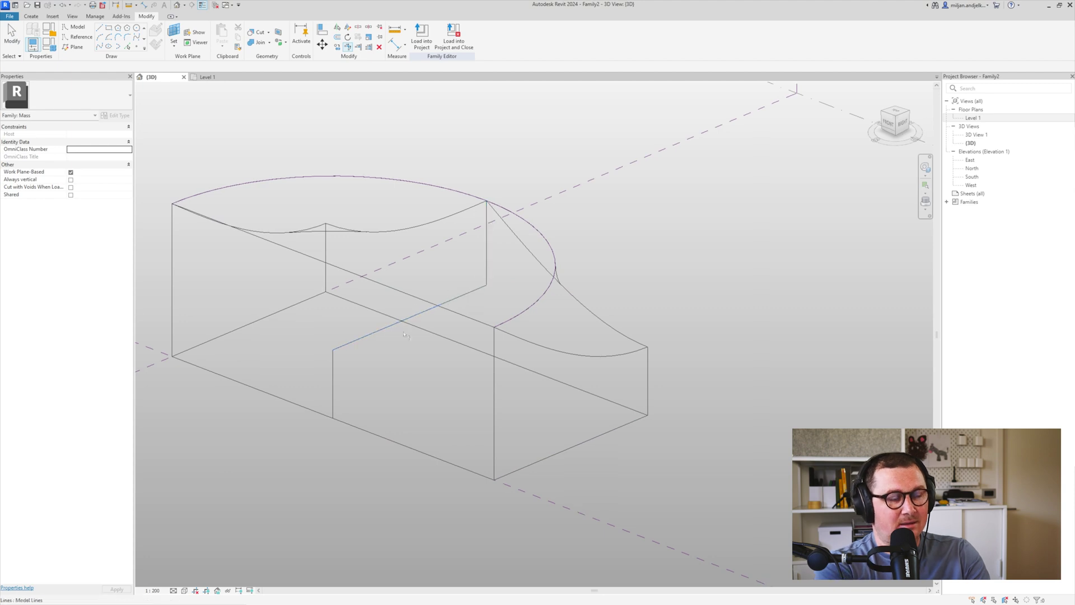
key("Tab")
left_click(333, 378)
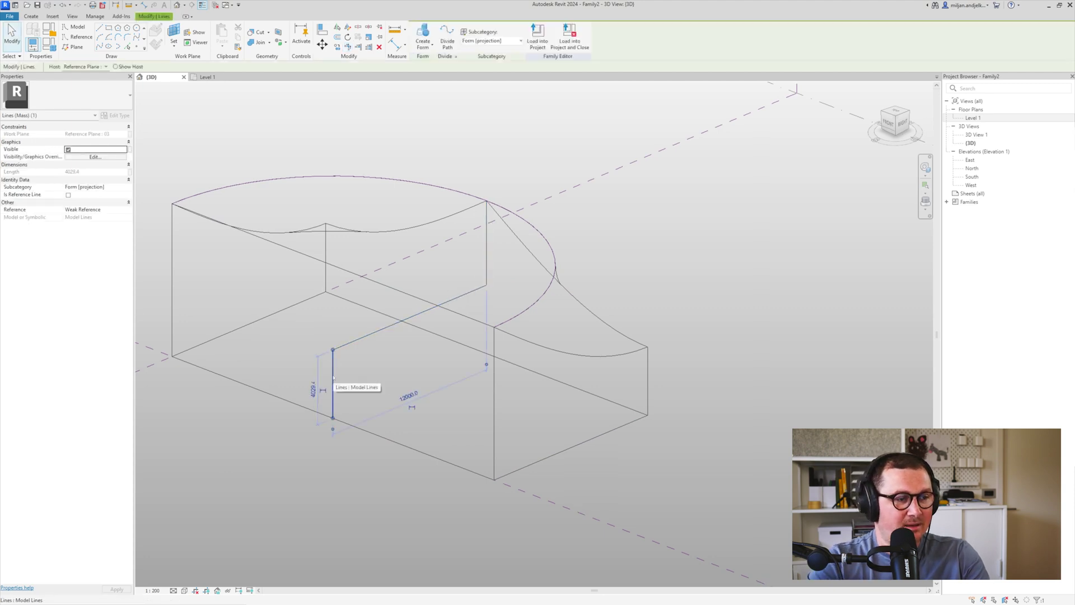
key("Delete")
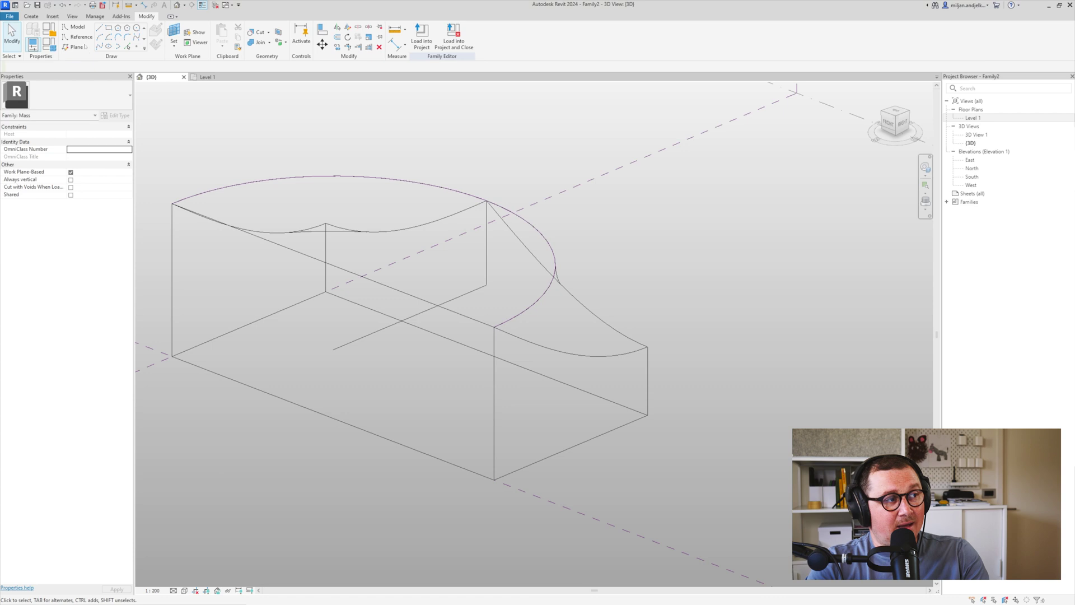
- Draw a start-end-radius arc from the horizontal line's outer end to the semicircle's apex, tangent to the horizontal line
left_click(100, 37)
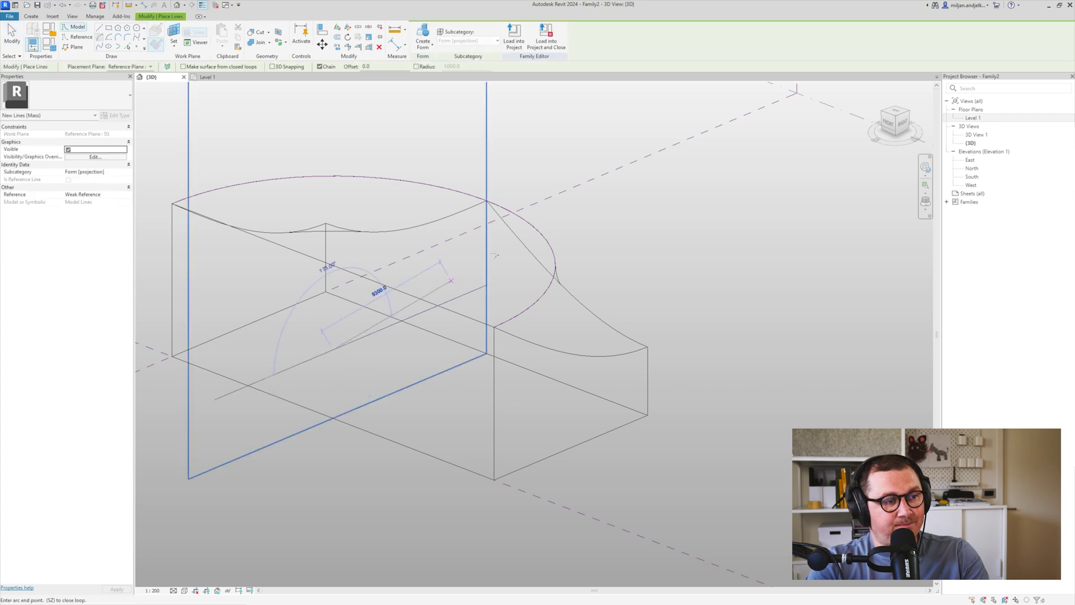
left_click(486, 200)
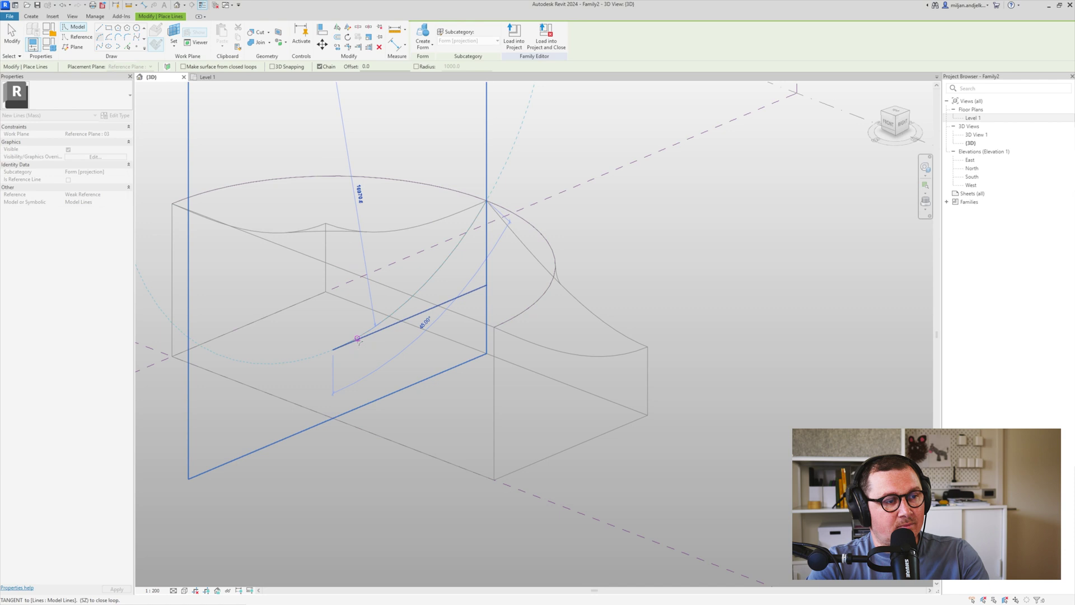
key("Escape")
key("Escape")
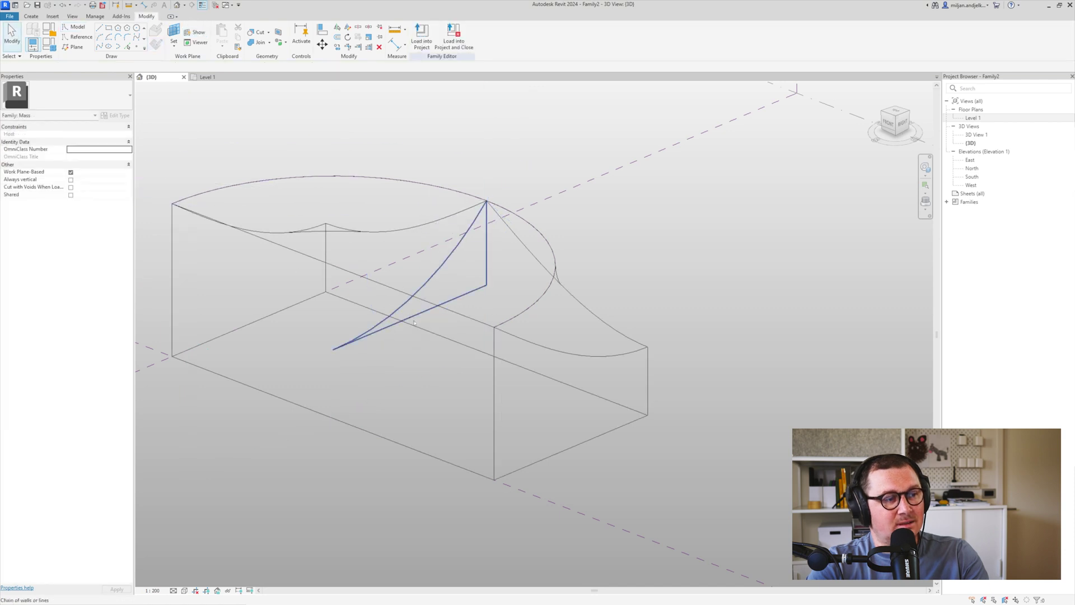
- Select the chain of three profile lines and temporarily isolate them in the 3D view
left_click(398, 324)
middle_click_drag(398, 323, 334, 364, "shift")
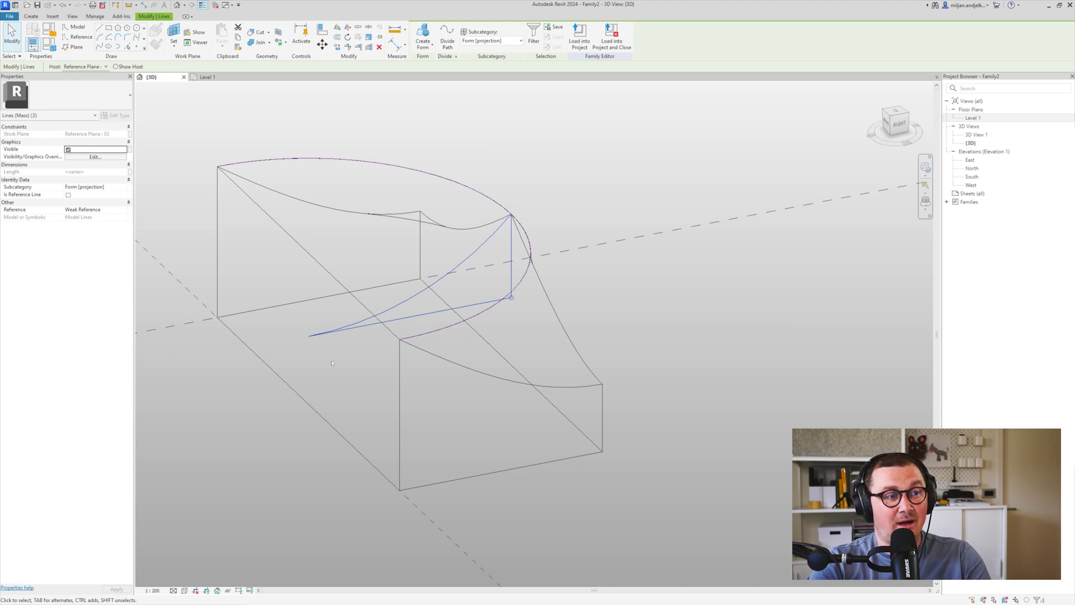
key("h")
key("i")
key("Escape")
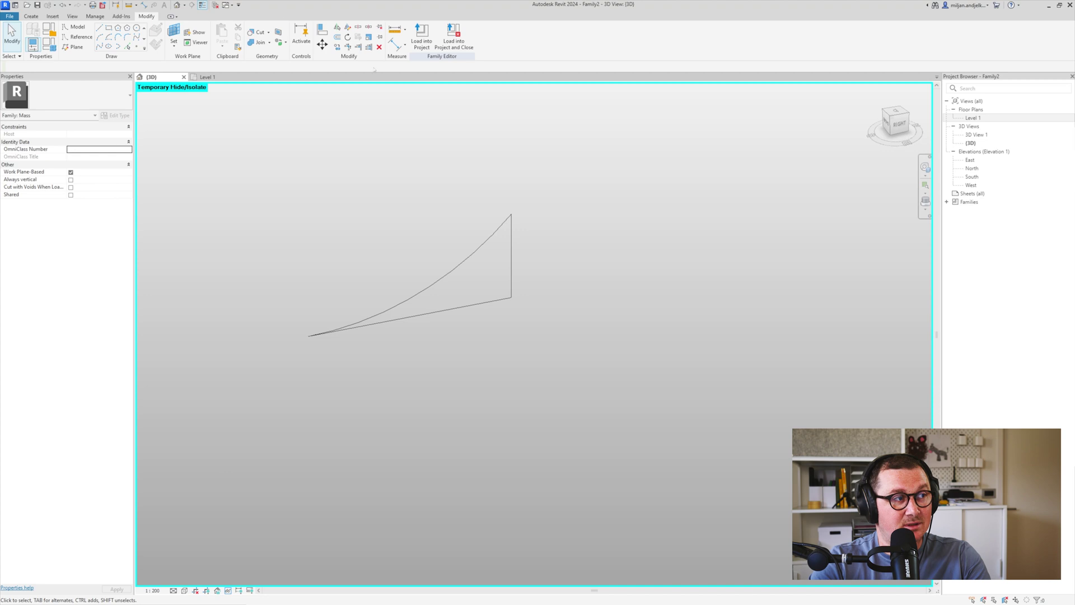
- Draw a model line vertically up from the arc's low end and another horizontally outward from its high end
left_click(98, 28)
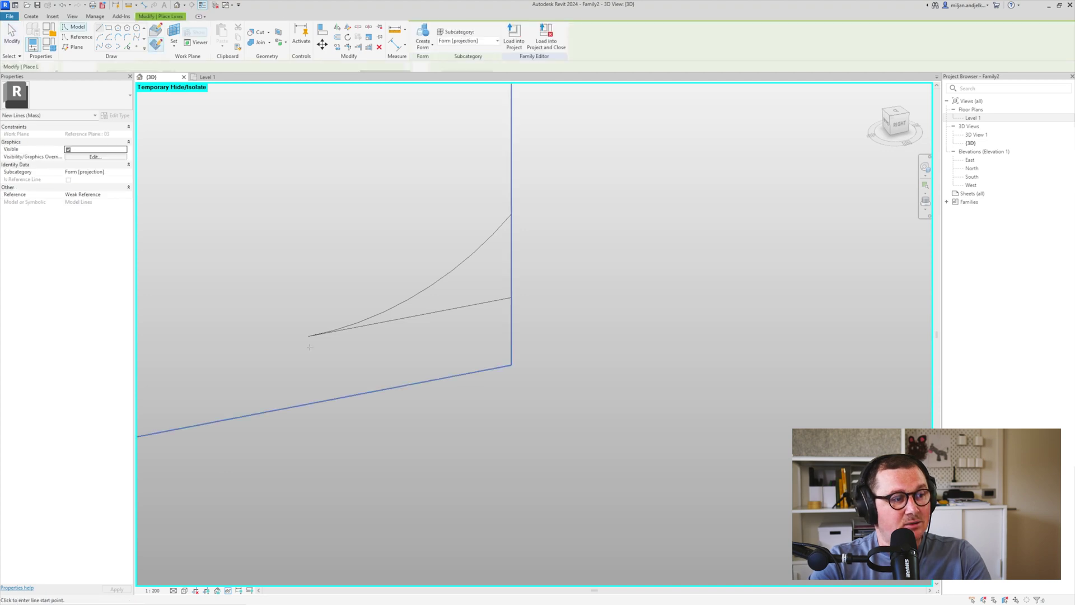
left_click(308, 336)
left_click(308, 277)
right_click(365, 246)
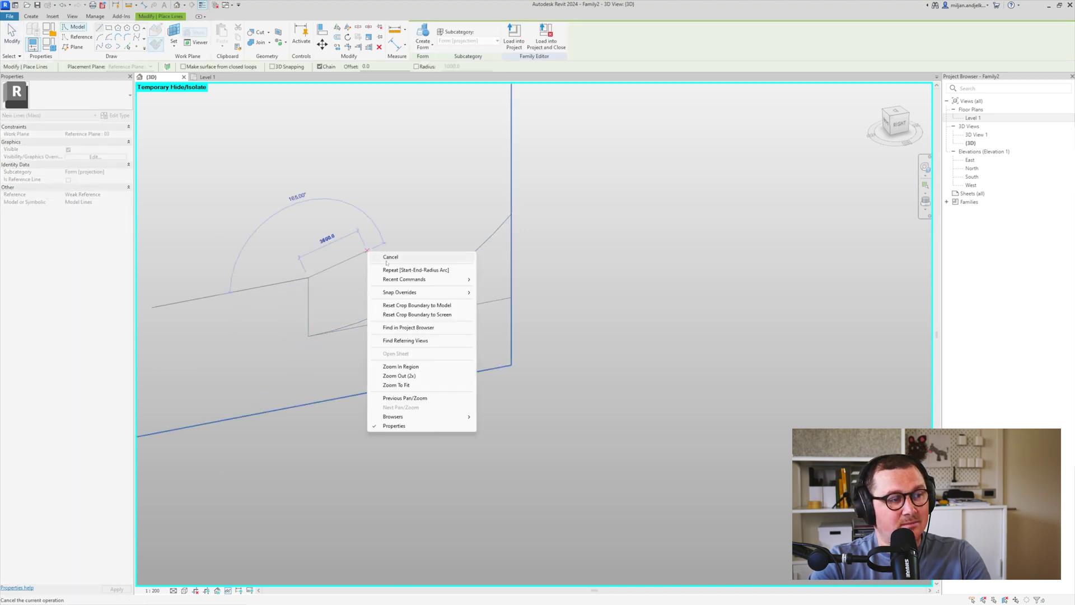
left_click(386, 255)
left_click(510, 214)
left_click(439, 228)
key("Escape")
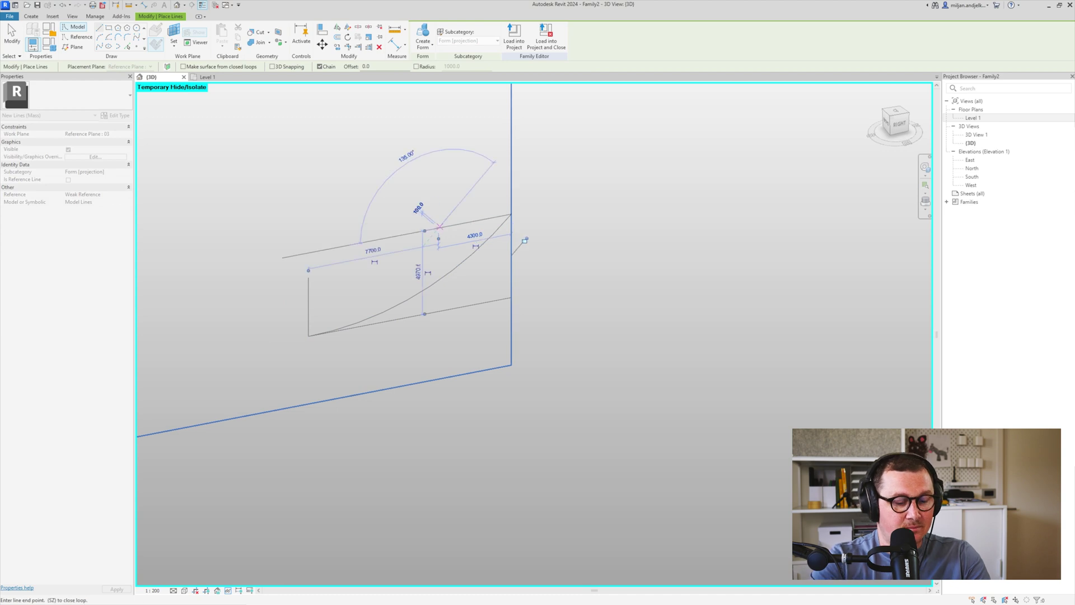
- Trim the new horizontal and vertical lines to a corner above the arc's low end
key("t")
key("r")
left_click(446, 230)
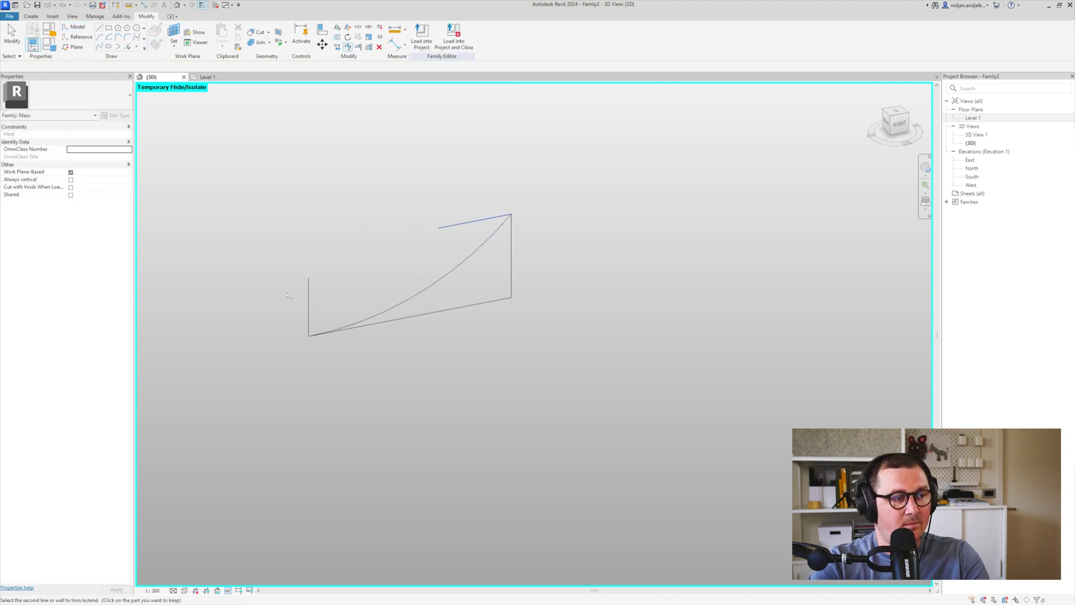
left_click(308, 294)
key("Escape")
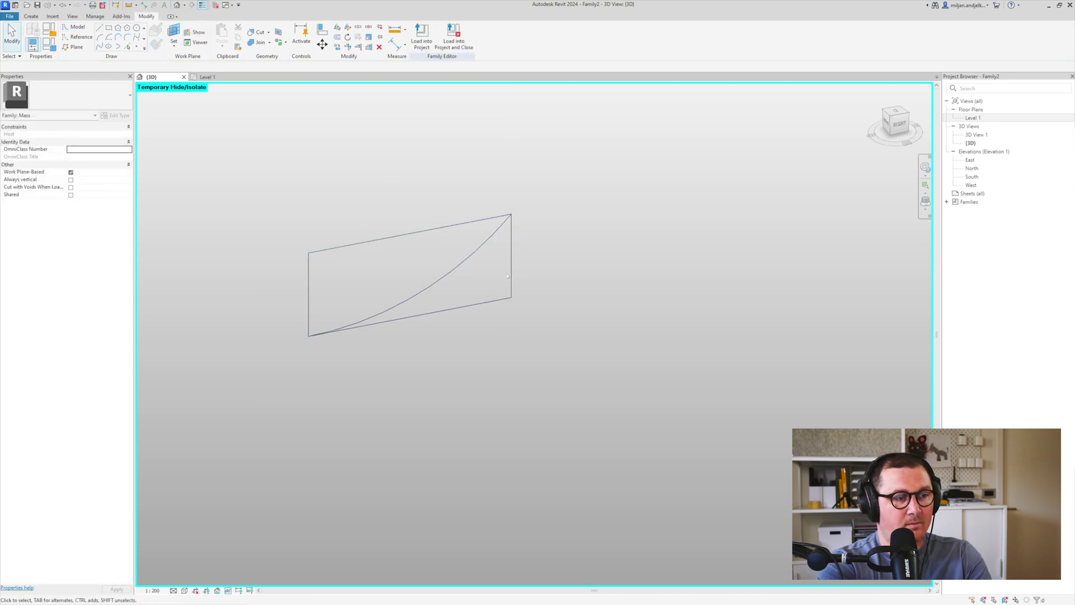
- Delete the inner vertical line and lower horizontal line below the arc, and reset the temporary isolation
key("Tab")
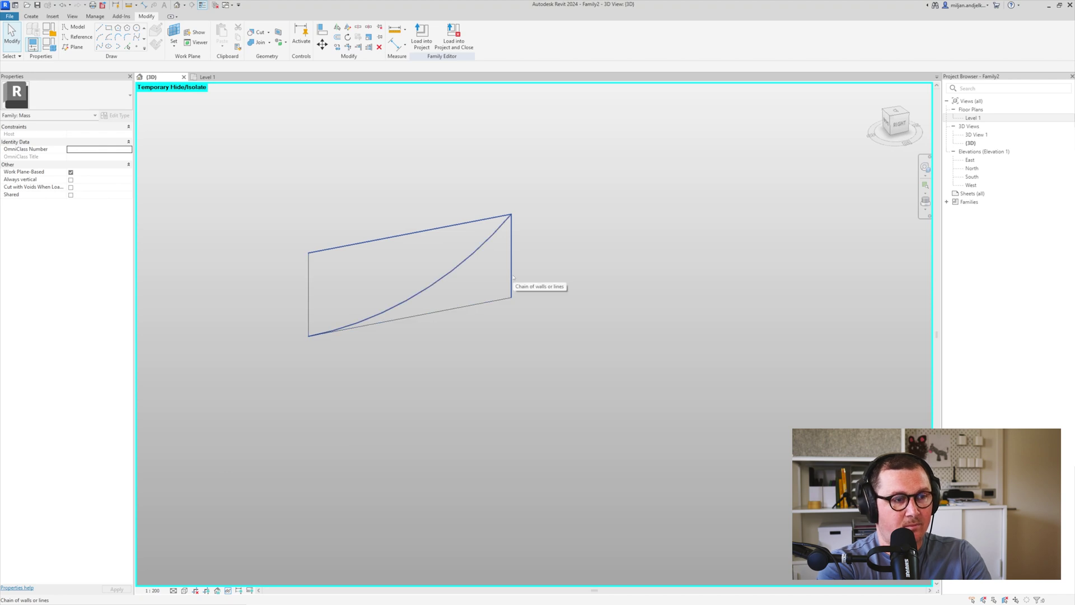
left_click(512, 276)
key("Delete")
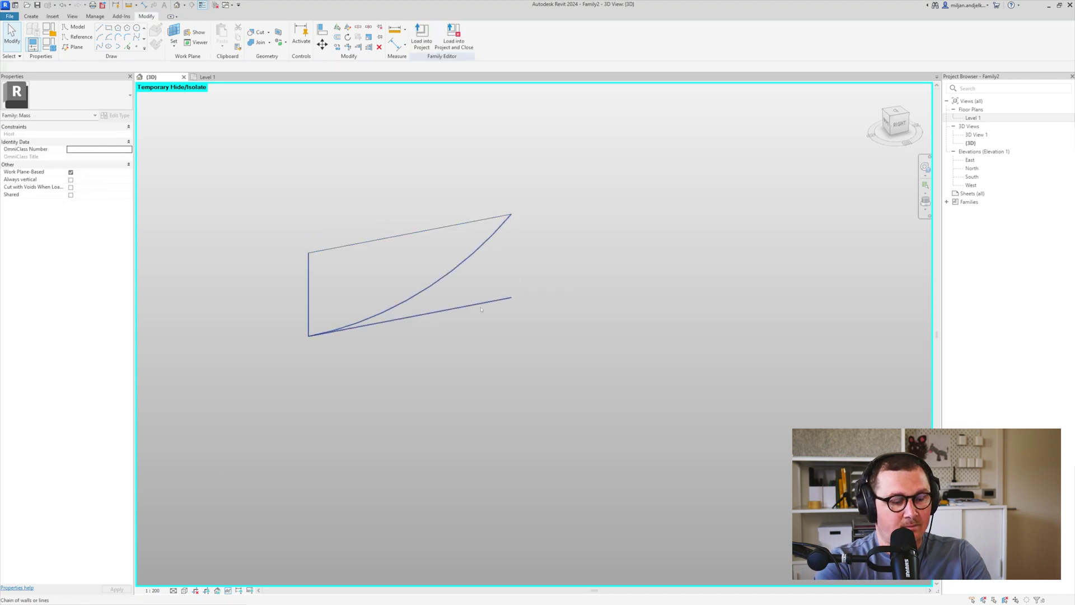
left_click(476, 307)
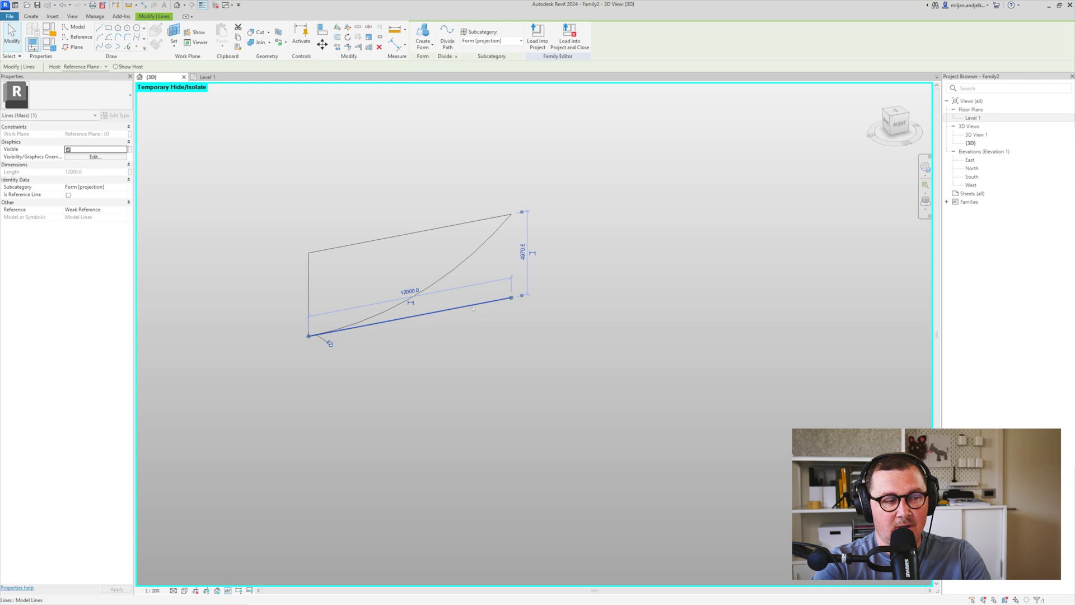
key("Delete")
key("h")
key("r")
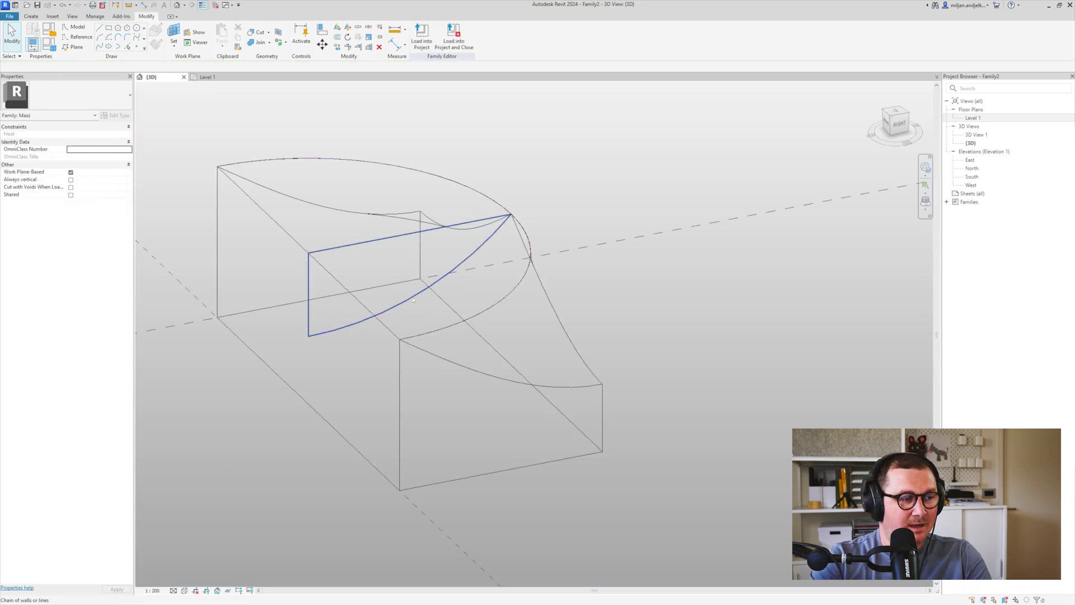
- Draw a vertical reference line on plane 03 from the profile's low corner down to the flat face's bottom midpoint
middle_click_drag(413, 300, 521, 383, "shift")
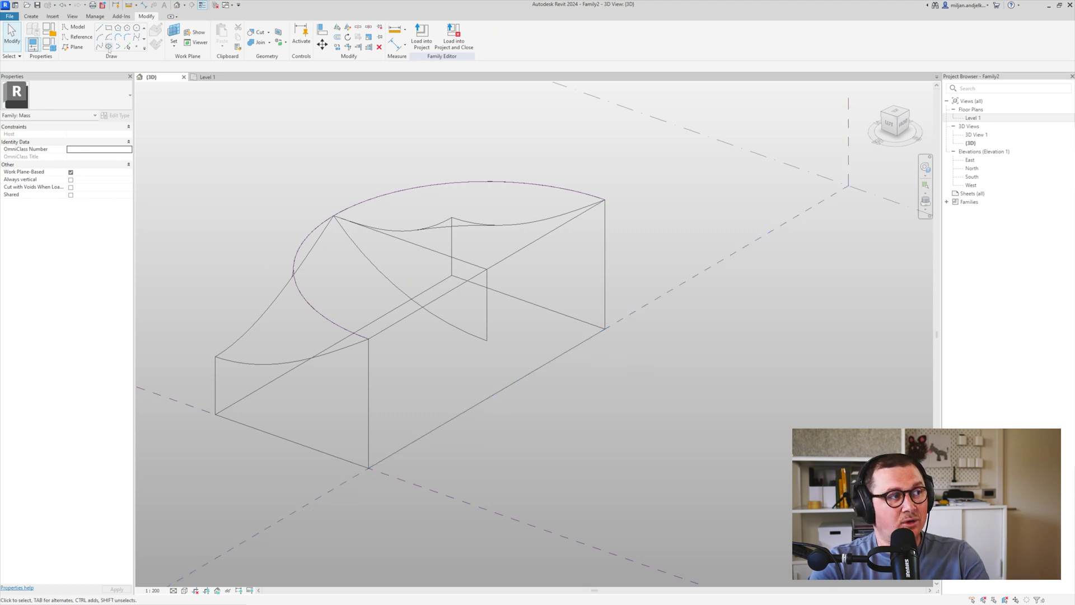
left_click(78, 36)
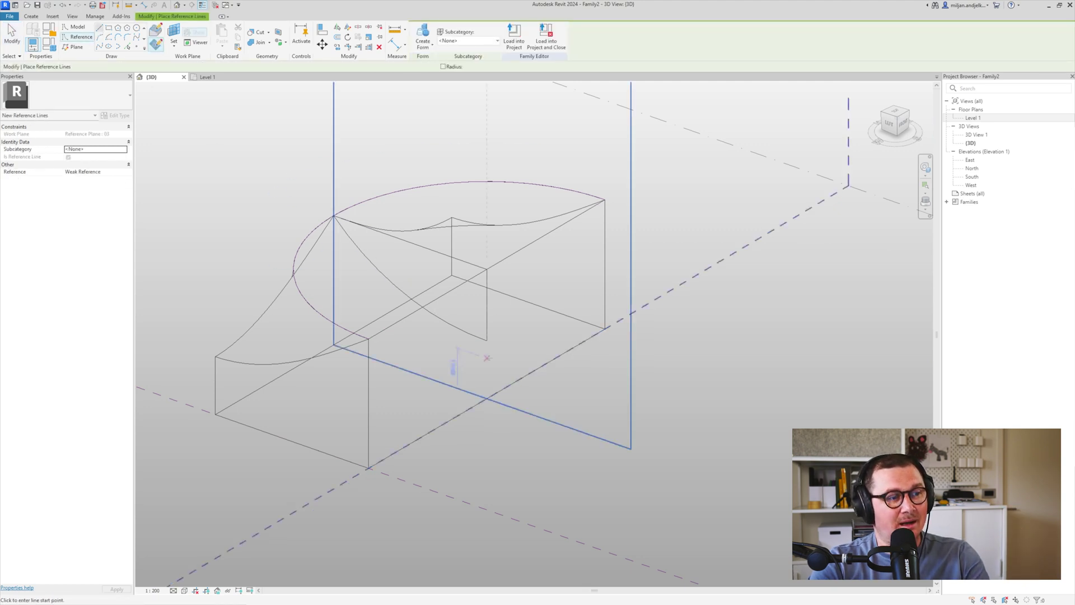
left_click(486, 340)
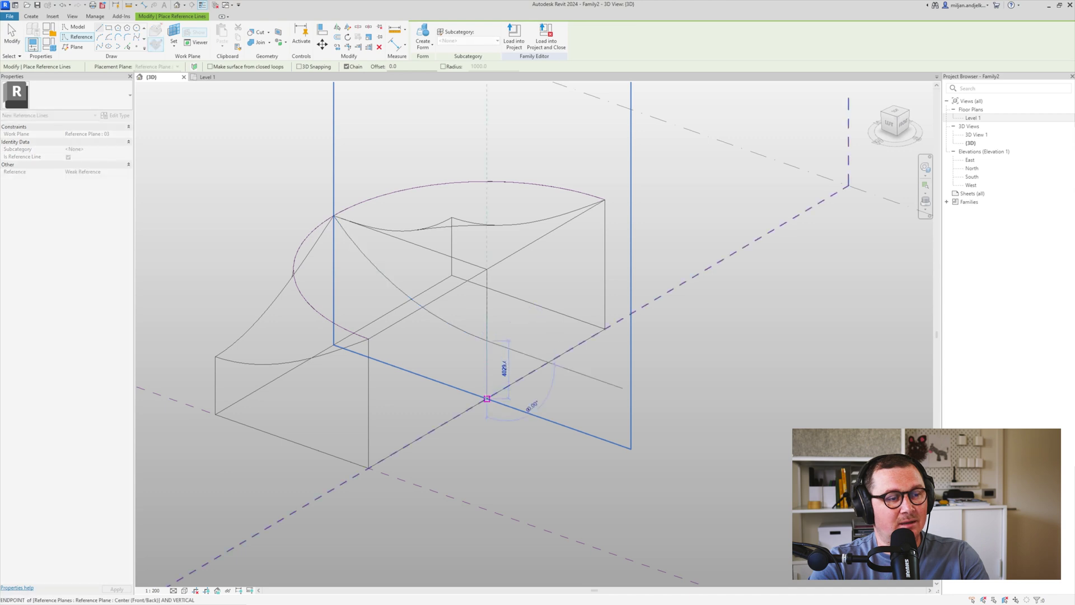
left_click(486, 398)
key("Escape")
key("Escape")
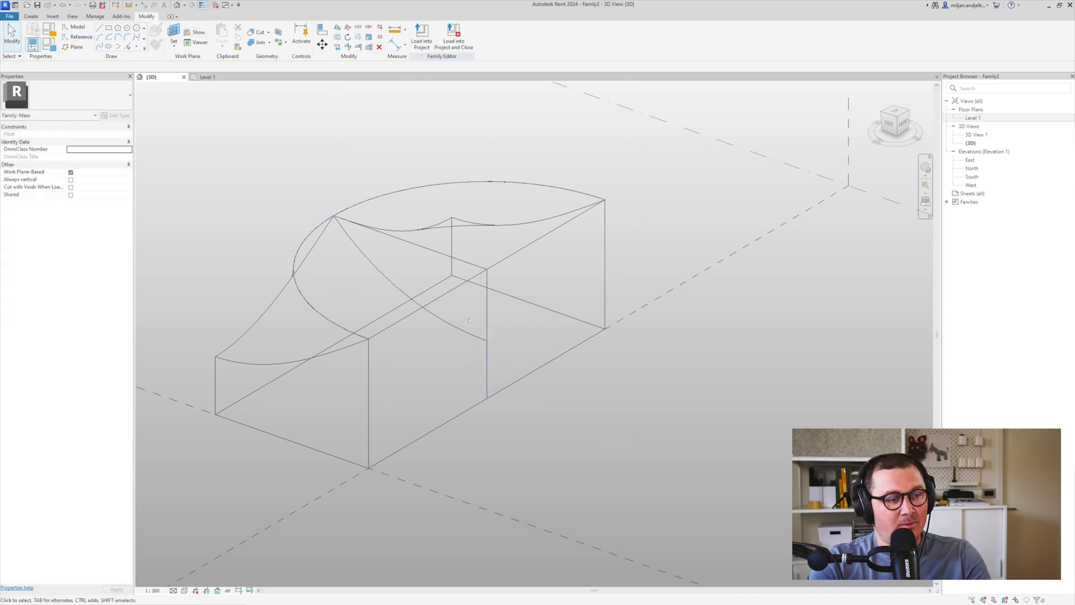
- Create a void form by revolving the closed three-line profile around the vertical reference line
key("Tab")
left_click(485, 301)
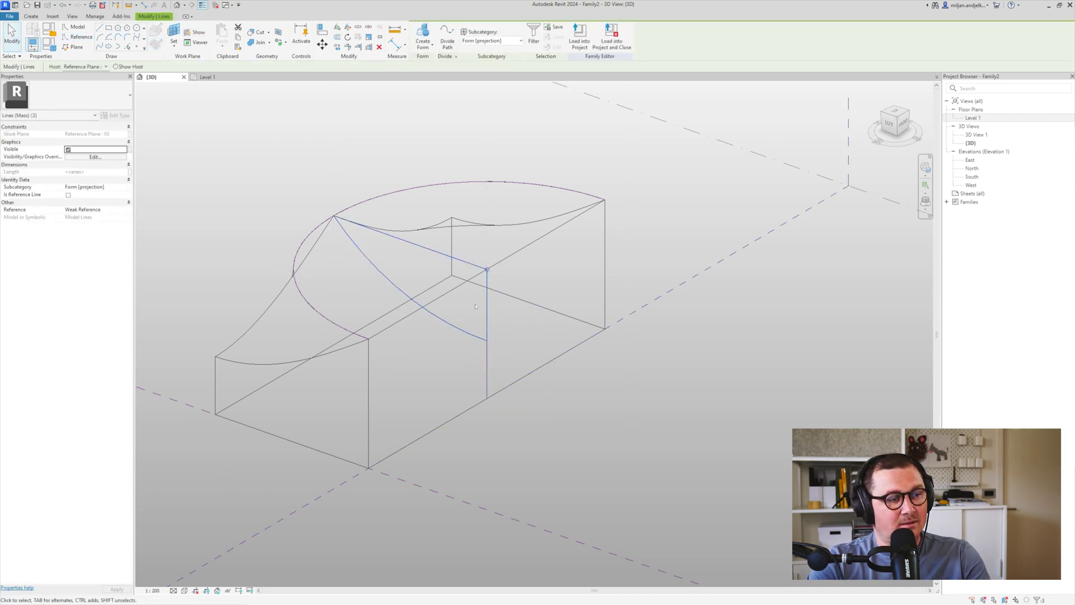
left_click(485, 365, "ctrl")
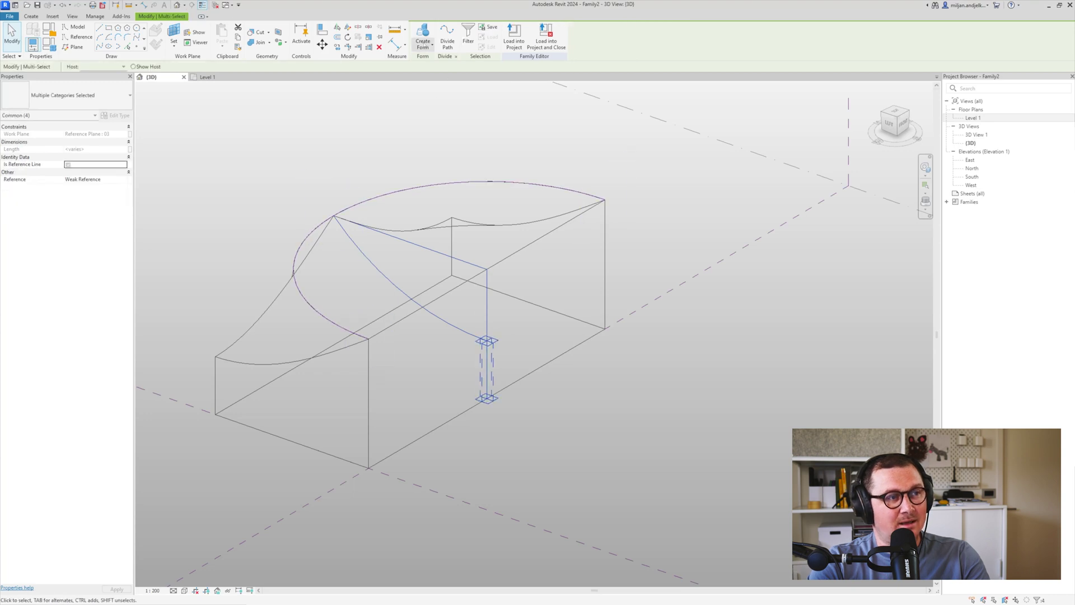
left_click(424, 43)
left_click(432, 66)
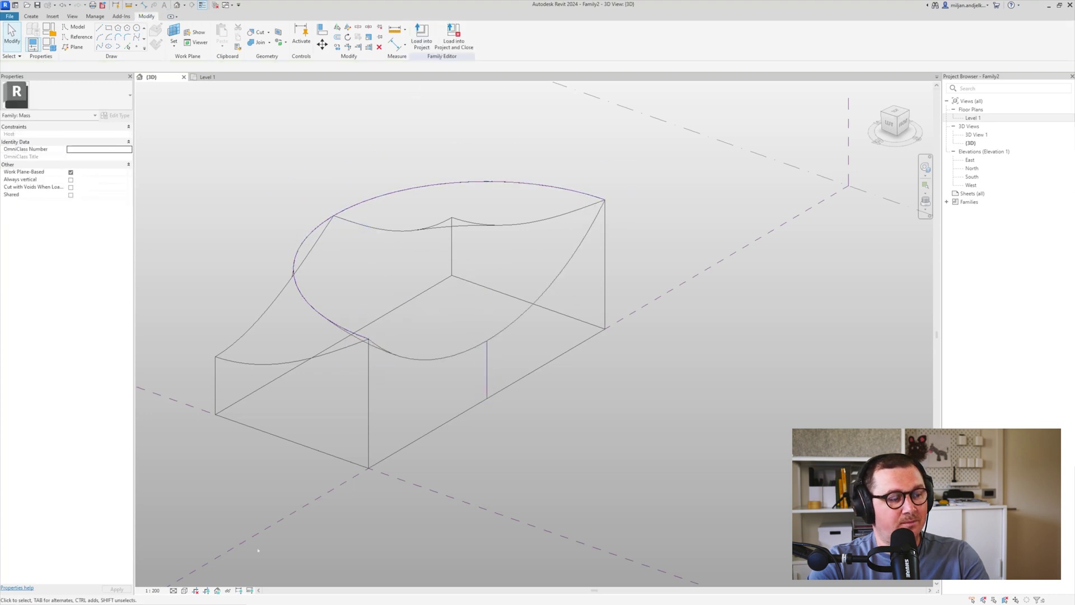
- Set the 3D view's visual style to Hidden Line and inspect the revolved cut in the mass
left_click(184, 590)
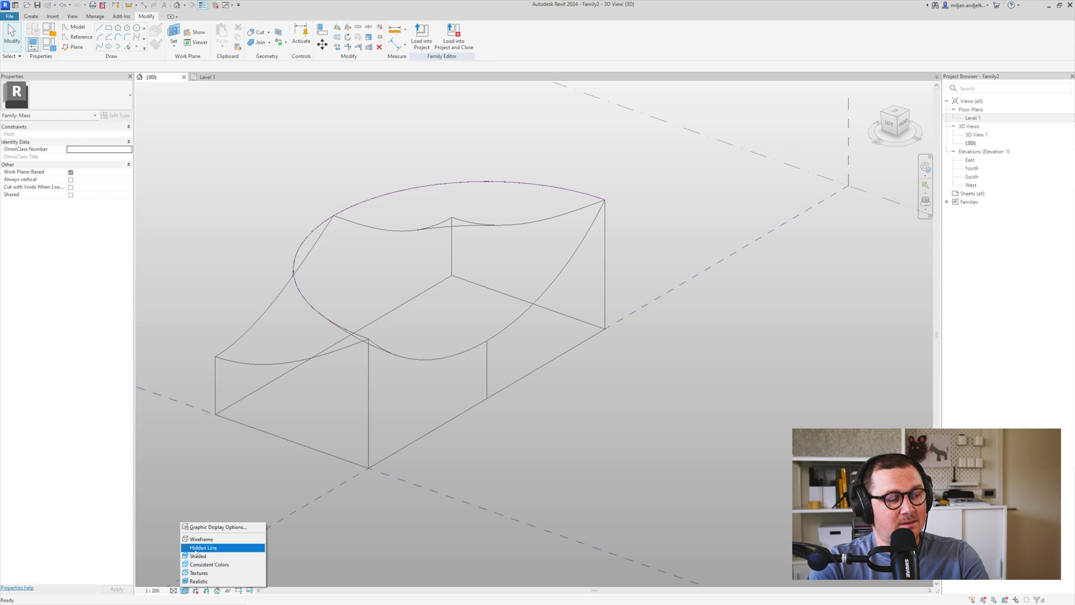
left_click(208, 545)
middle_click_drag(325, 514, 526, 386, "shift")
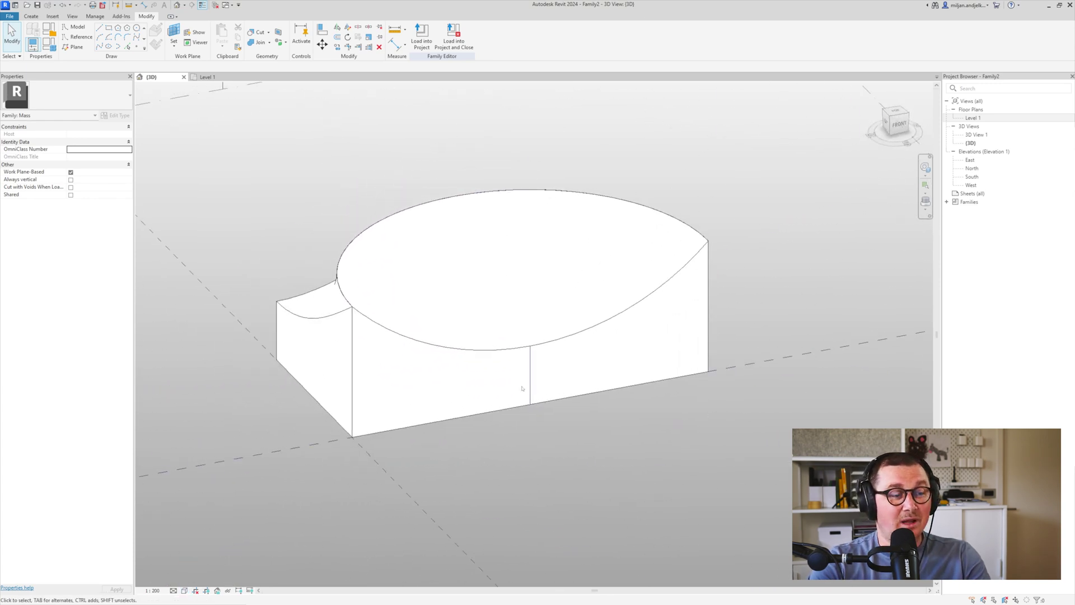
scroll(530, 394, "up", 1)
scroll(540, 423, "down", 1)
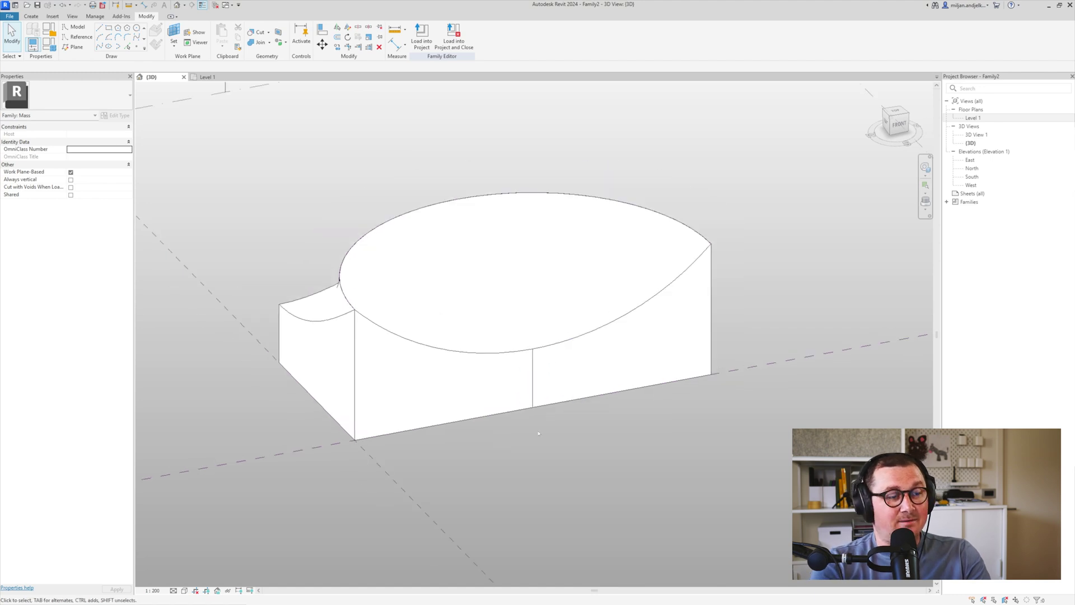
scroll(534, 431, "up", 1)
- Turn off all annotation categories in the 3D view's visibility/graphic overrides
key("ctrl+s")
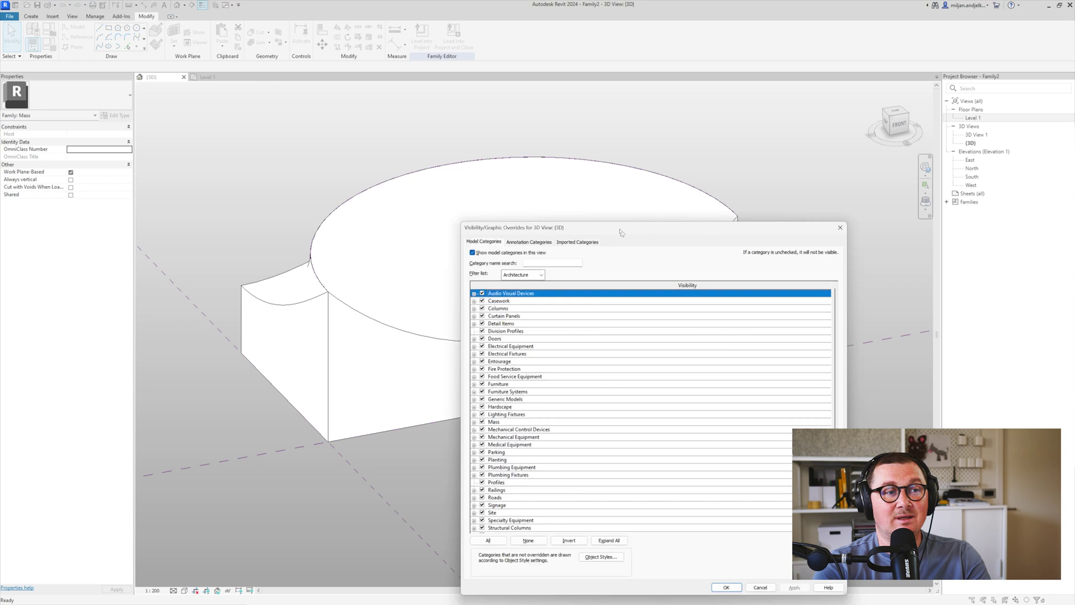
left_click(474, 160)
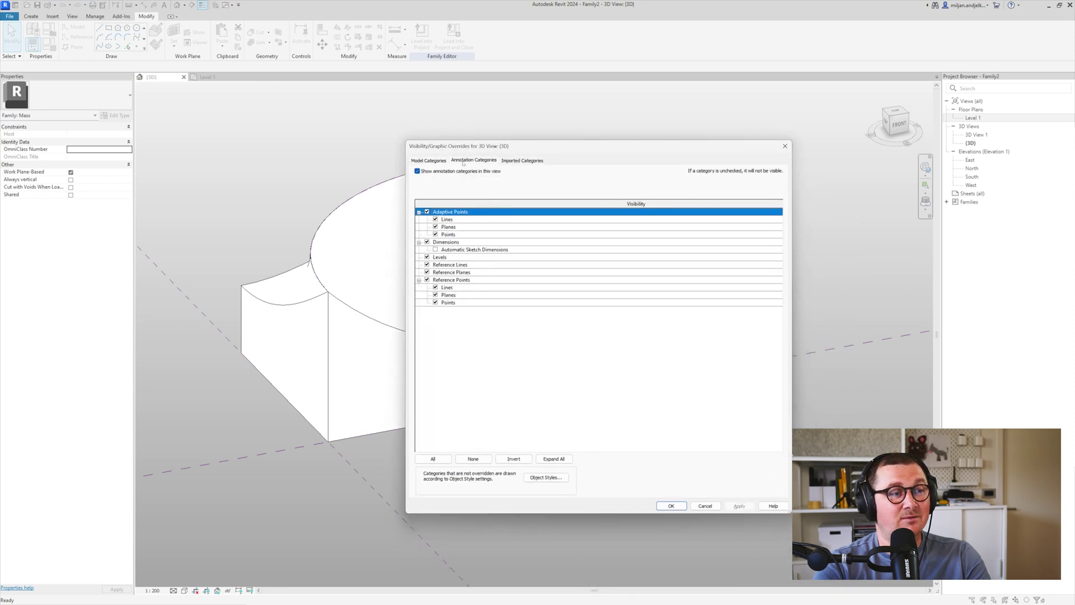
left_click(434, 173)
left_click(666, 506)
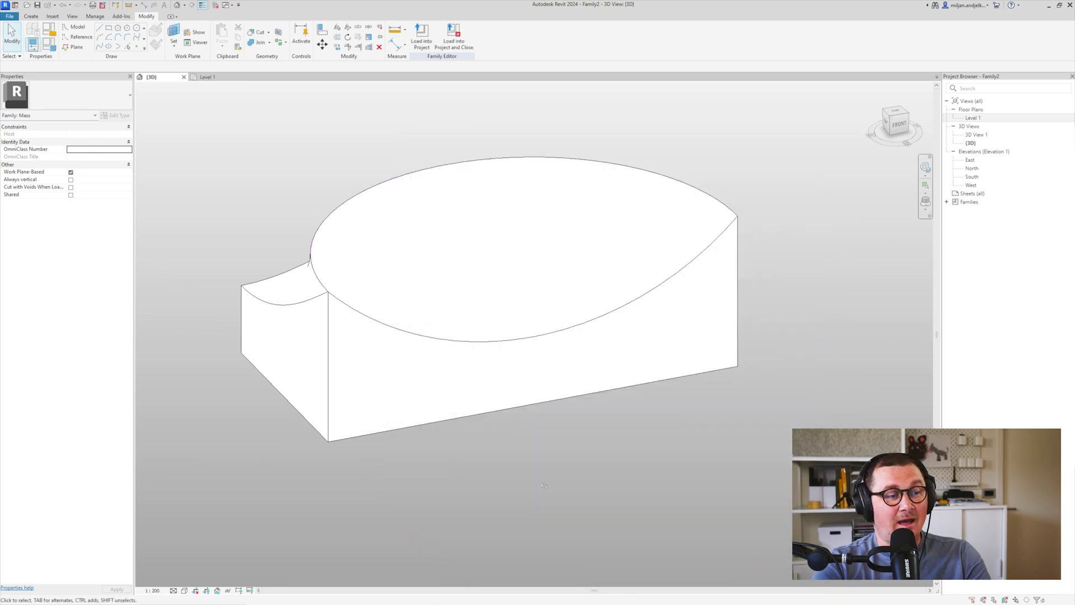
- Select the mass's bottom face and set the overall height of the form to 7500
middle_click_drag(559, 465, 439, 383, "shift")
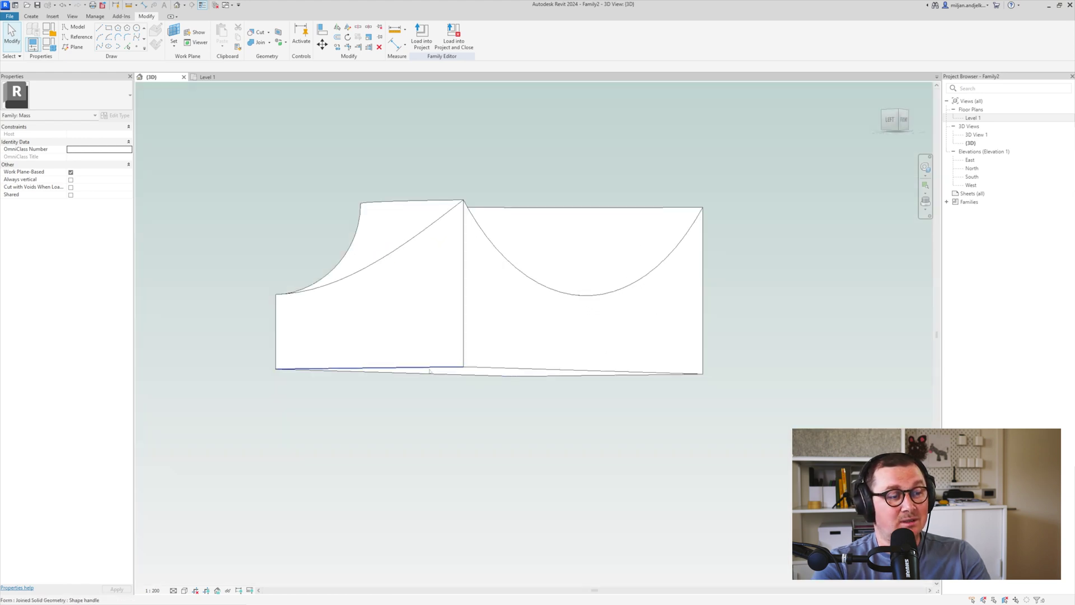
left_click(430, 370)
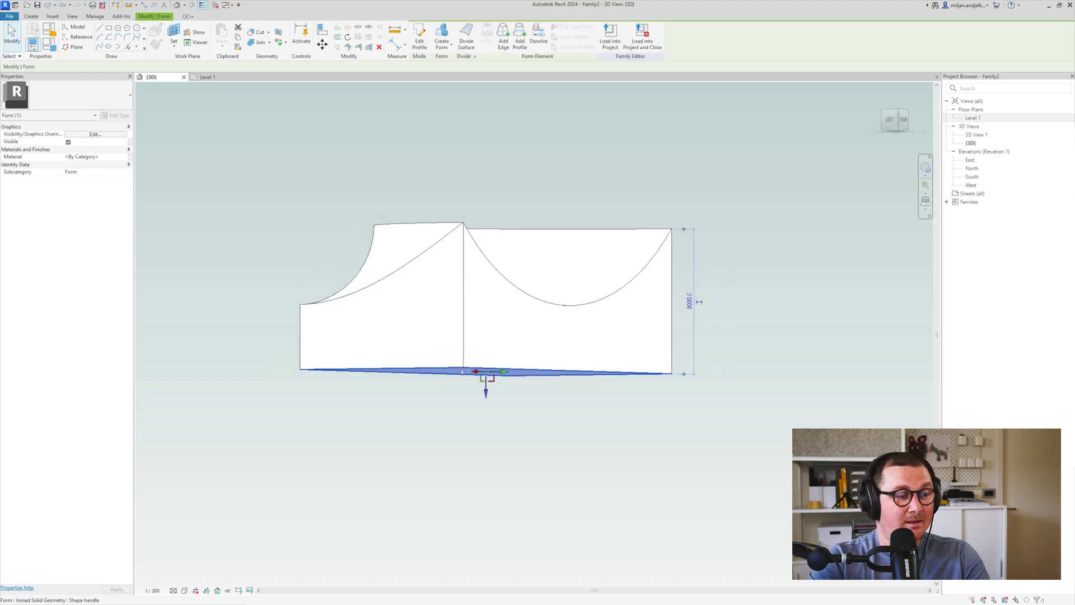
middle_click_drag(430, 370, 459, 359, "shift")
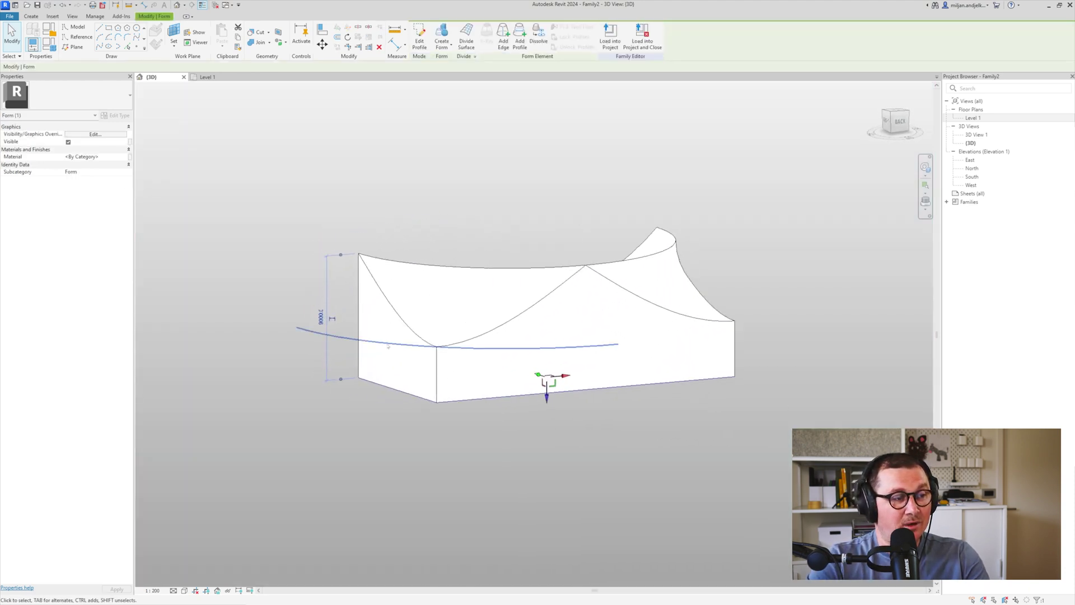
left_click(320, 312)
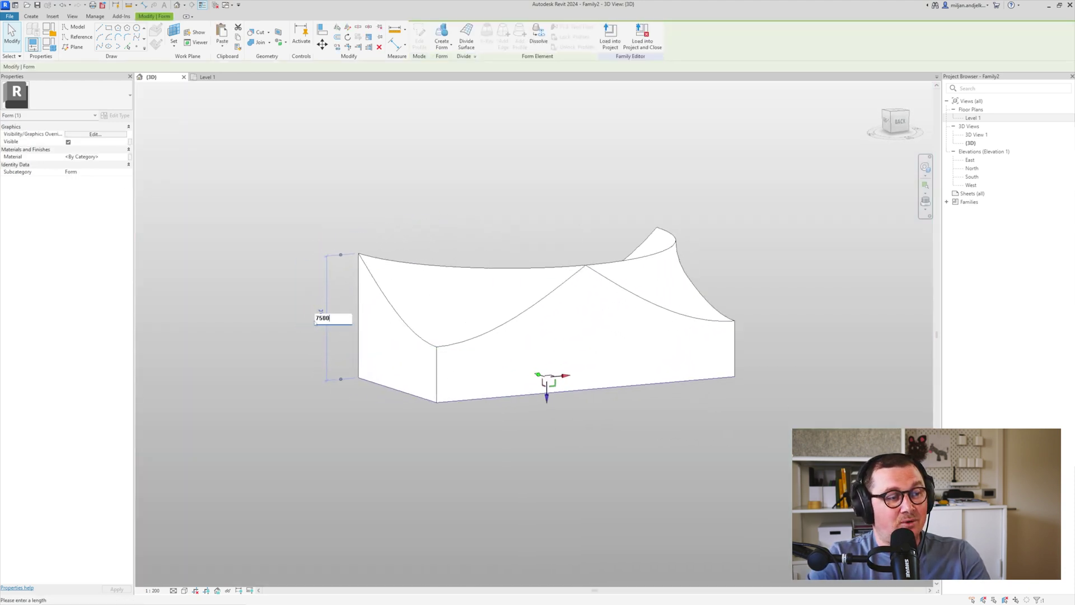
type("7500")
key("Return")
middle_click_drag(426, 437, 510, 442, "shift")
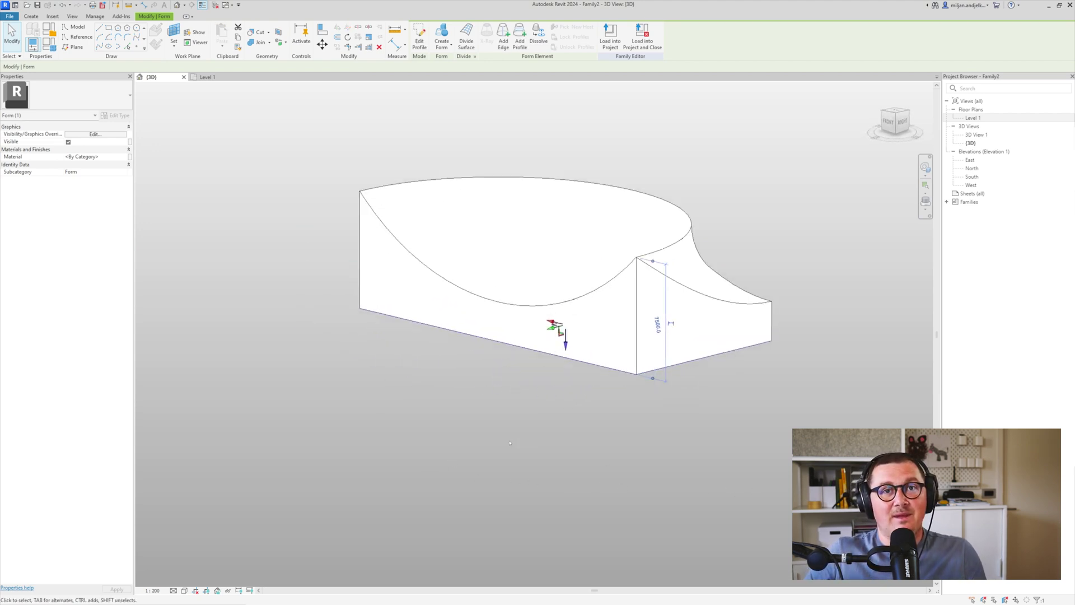